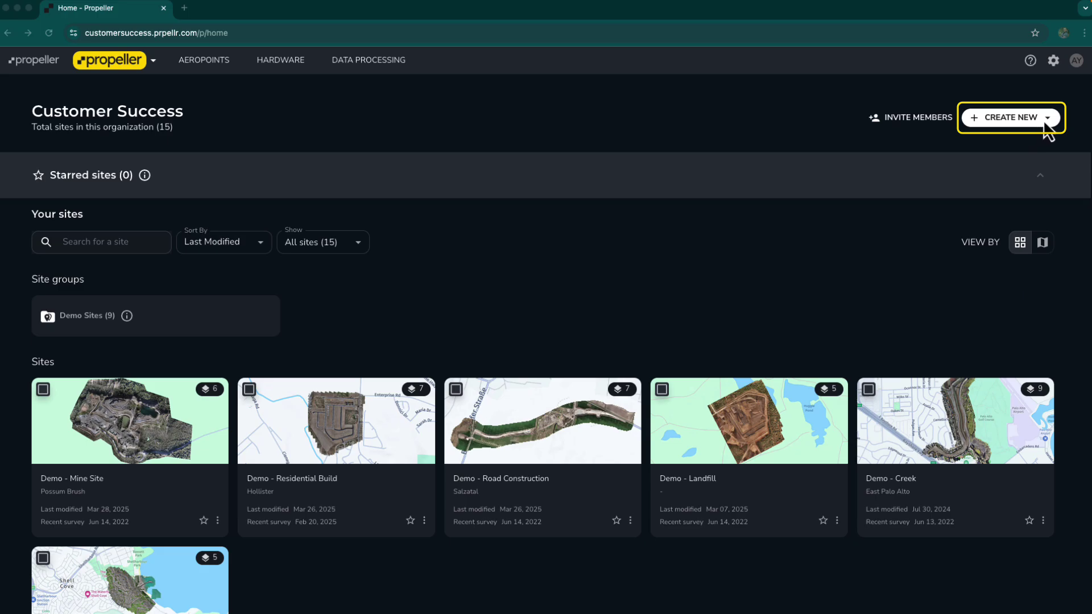
Step: Create a new site named "Subdivision" with Construction as its industry and continue to the location stage
left_click(1045, 119)
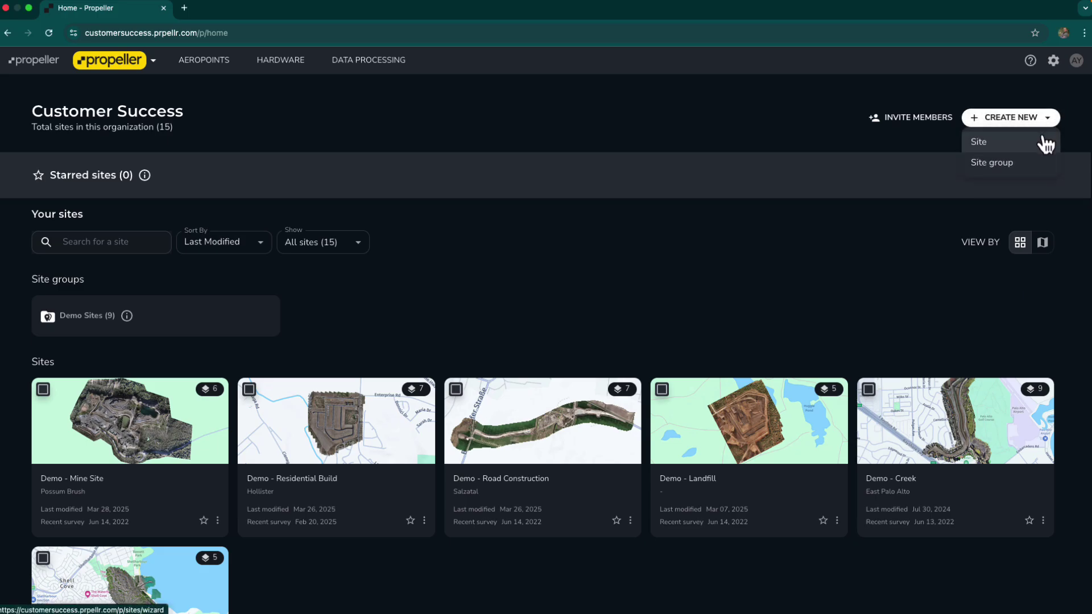
left_click(1042, 141)
type("Subdivision")
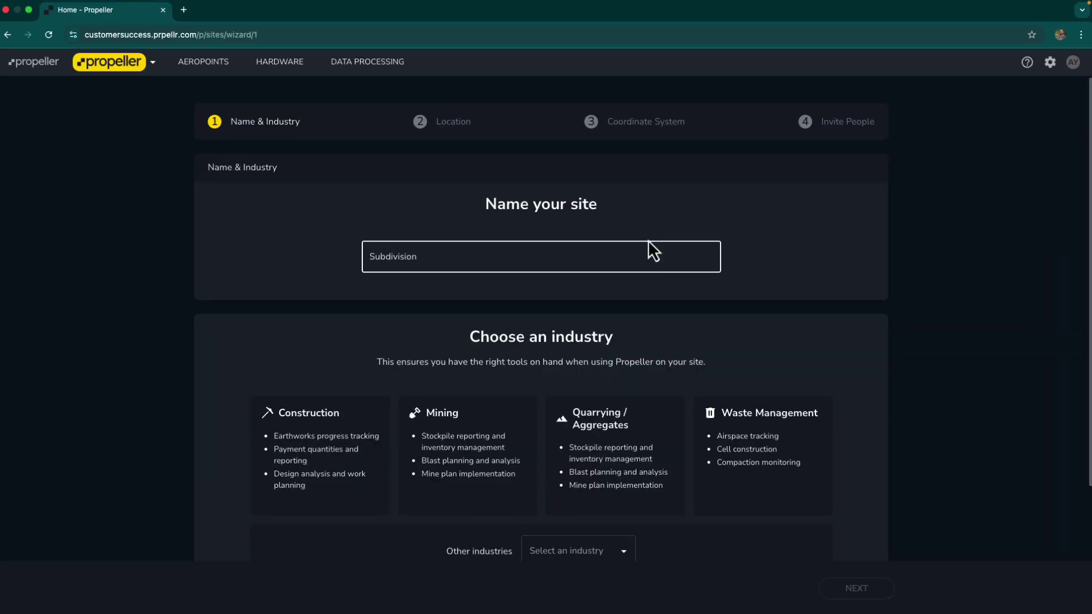
left_click(348, 416)
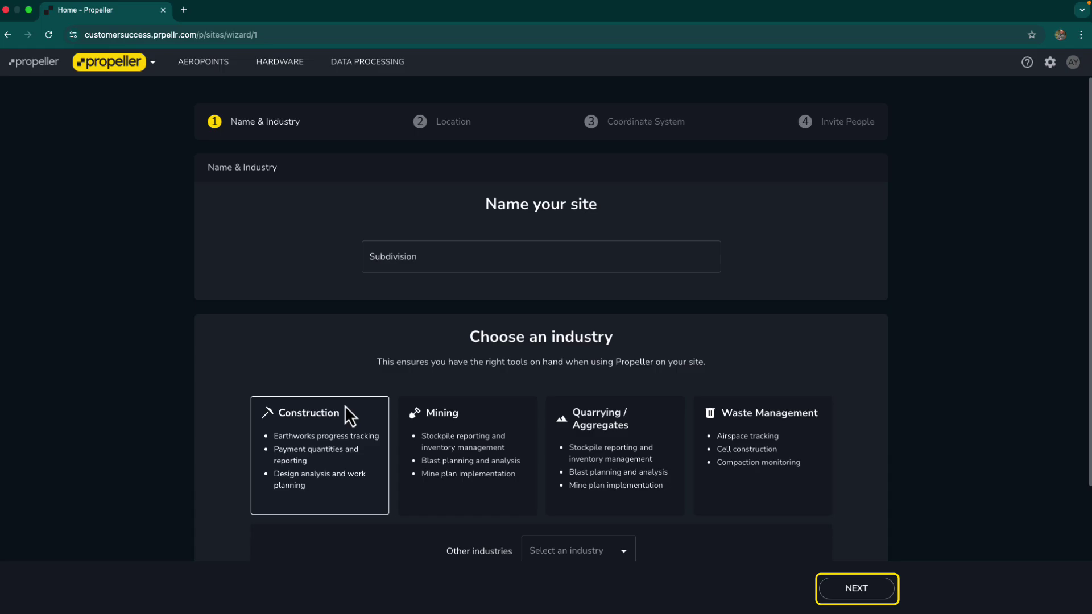
left_click(857, 589)
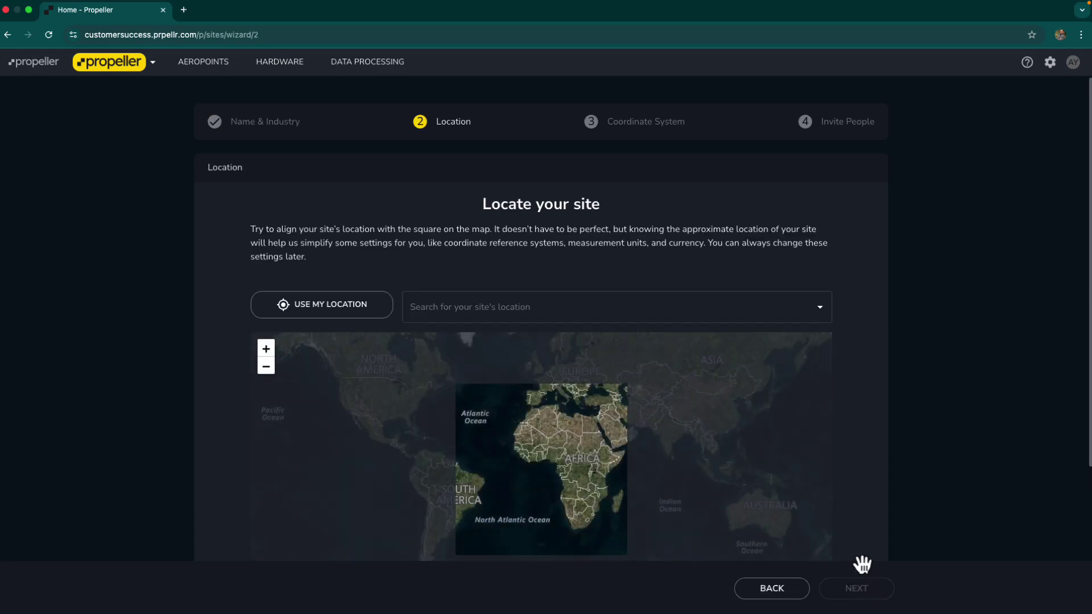
Step: Locate the site on the map between Lacamas Lake Park and SE 30th St, north of Washougal, and confirm the location
scroll(596, 467, "down", 1)
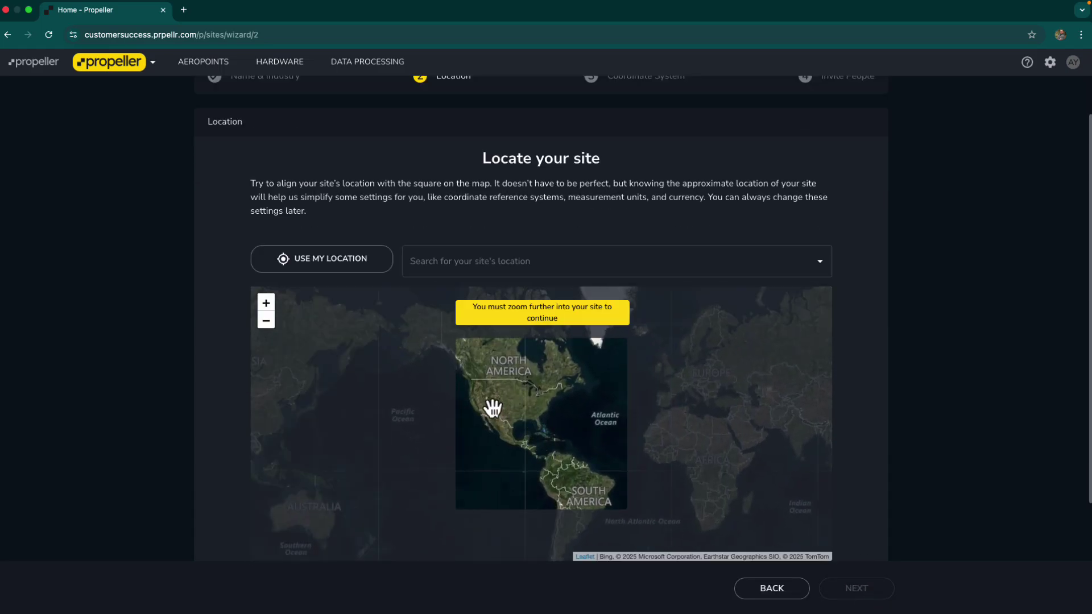
scroll(500, 415, "up", 3)
scroll(506, 421, "up", 3)
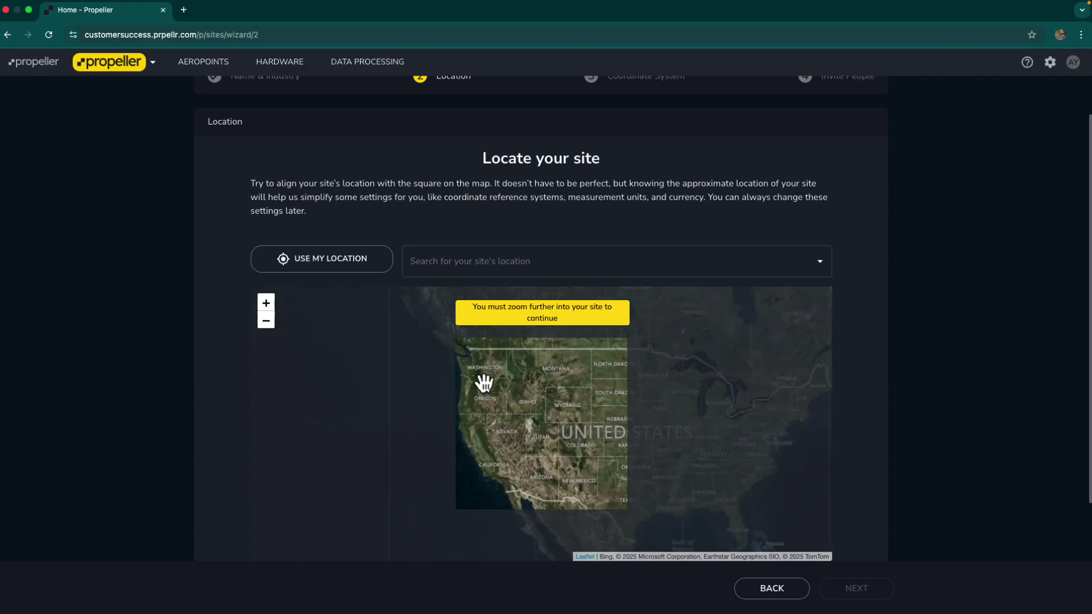
scroll(488, 387, "up", 2)
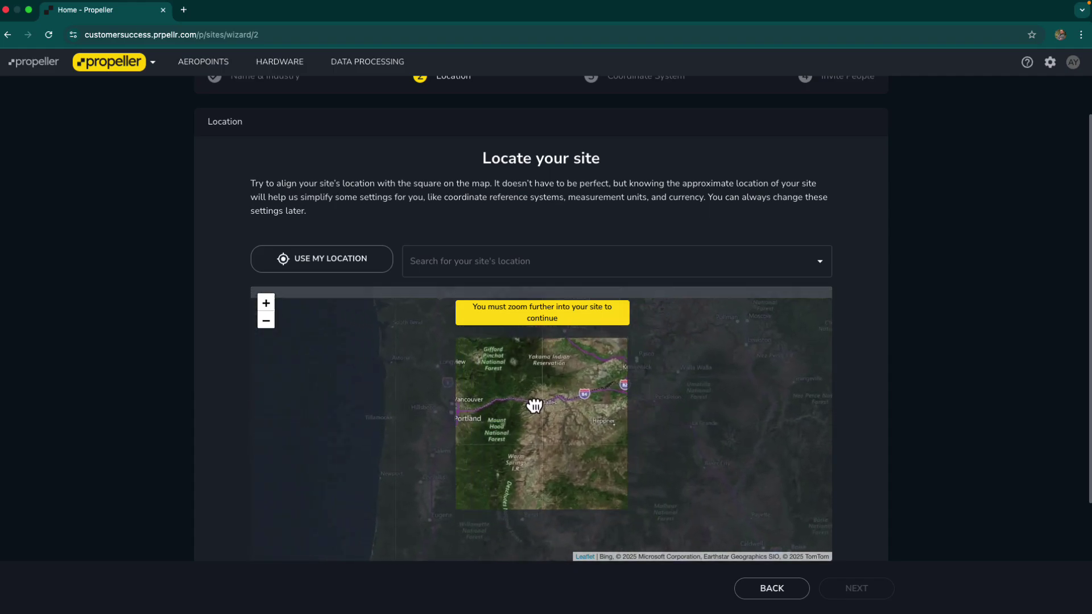
scroll(500, 423, "up", 3)
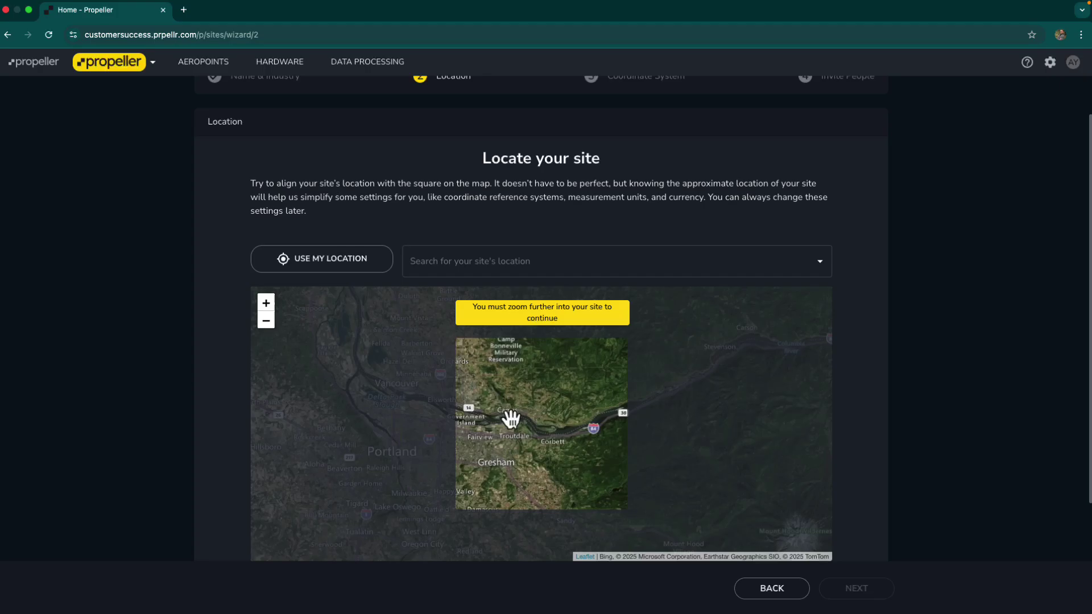
scroll(506, 408, "up", 1)
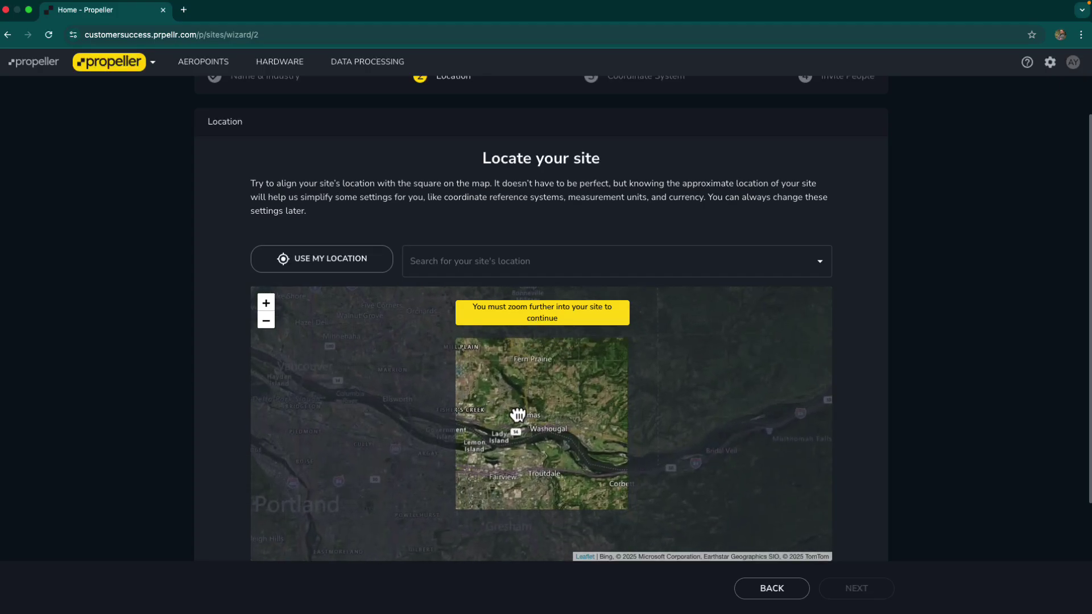
scroll(569, 407, "up", 1)
scroll(568, 407, "up", 1)
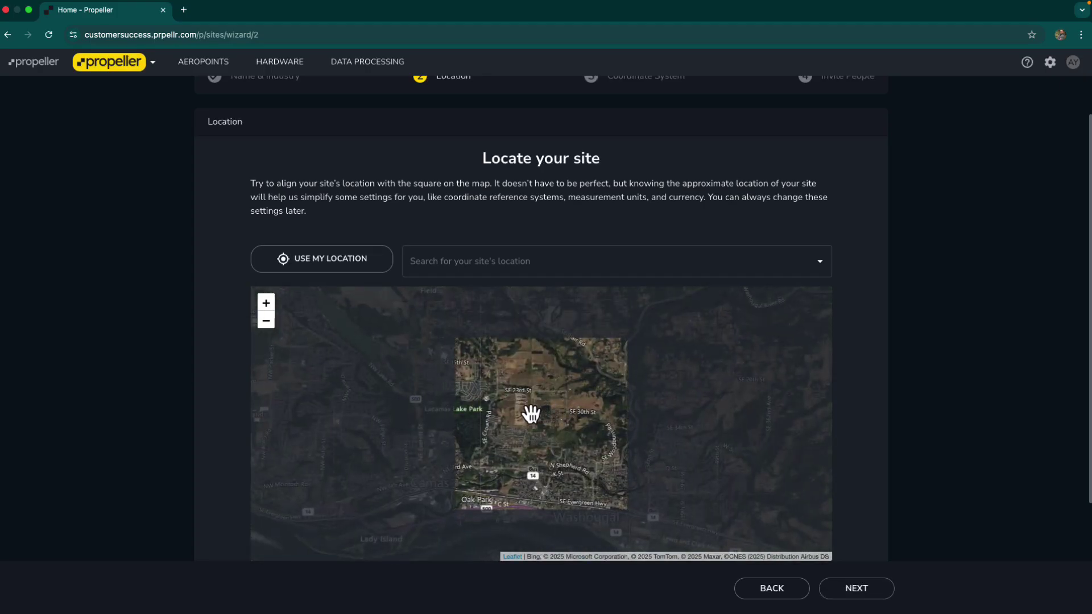
scroll(529, 409, "up", 1)
scroll(543, 416, "down", 1)
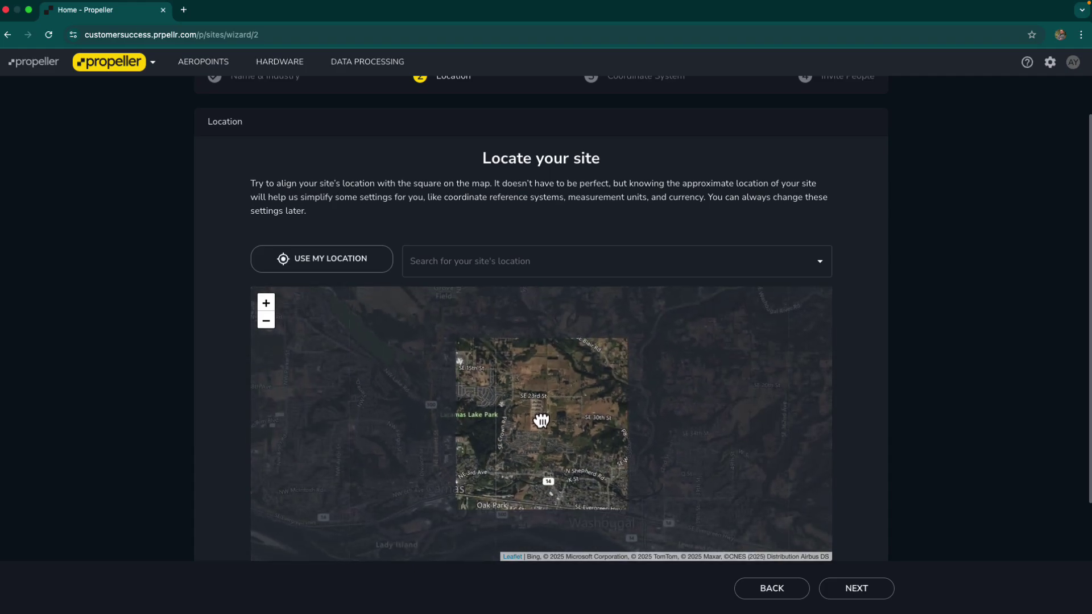
scroll(541, 420, "down", 1)
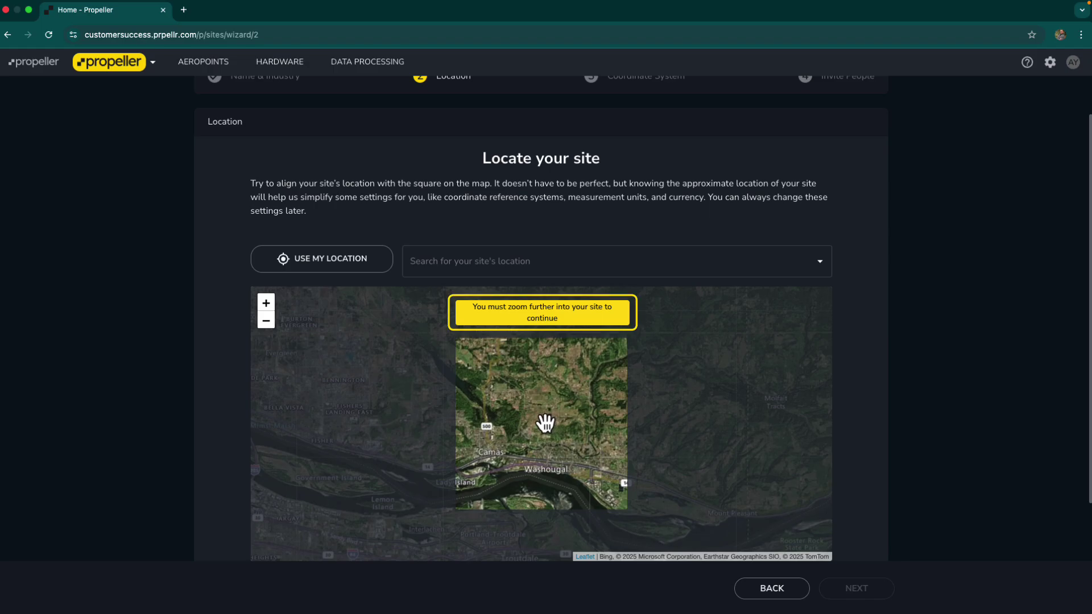
scroll(544, 422, "up", 1)
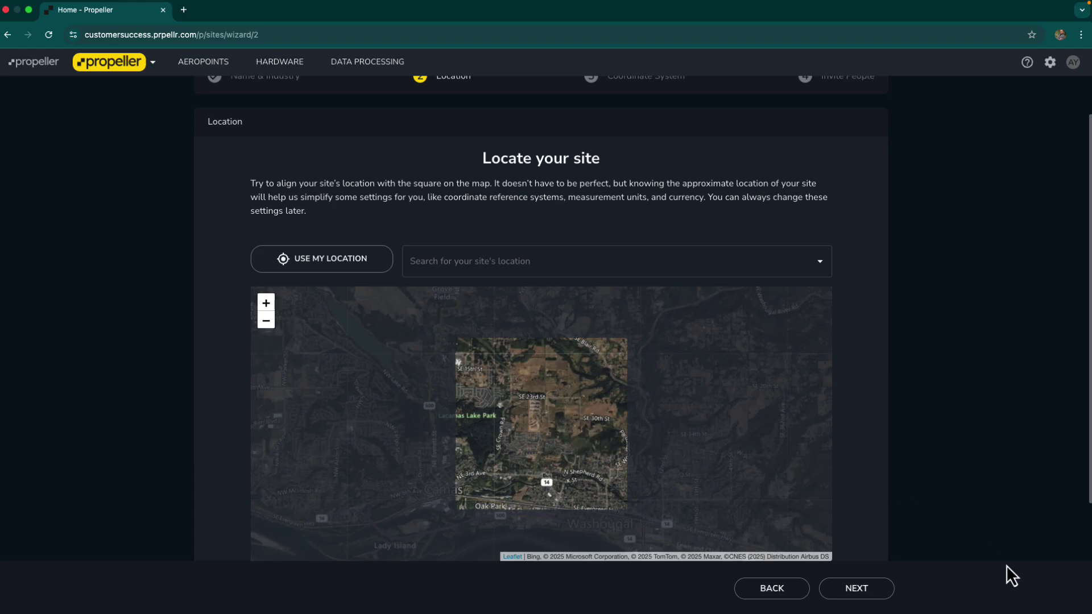
left_click(890, 598)
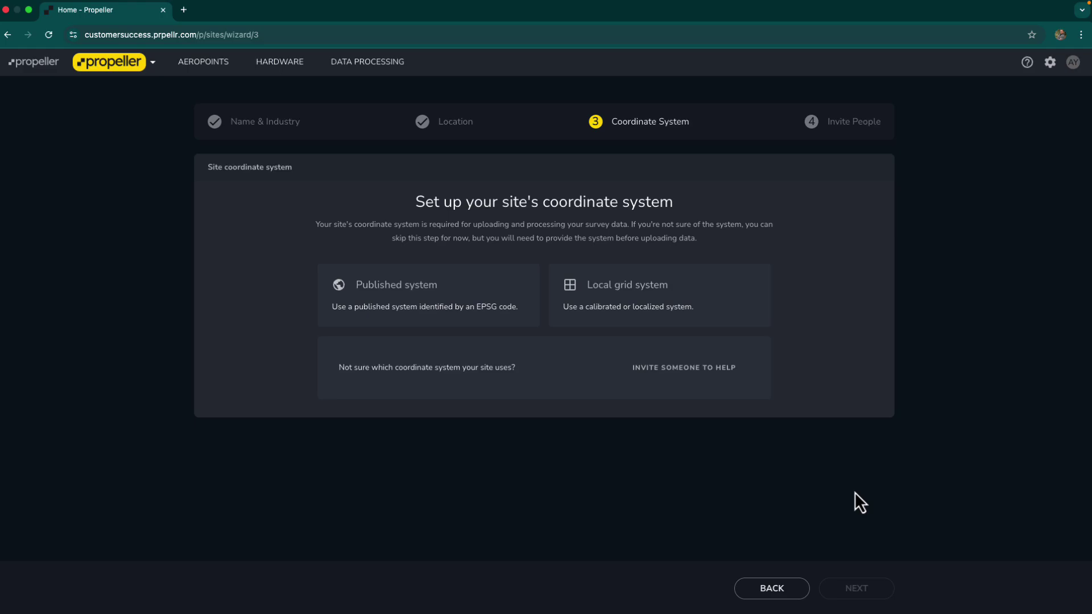
Step: Choose a published coordinate system for the site and examine the suggested EPSG systems
left_click(518, 303)
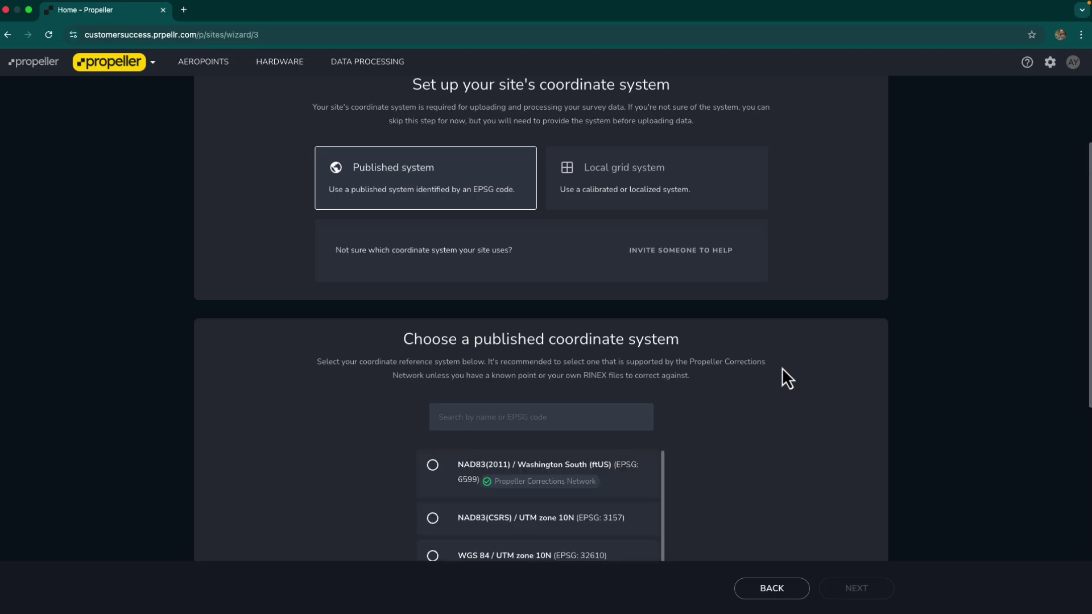
scroll(782, 368, "down", 2)
scroll(742, 431, "down", 5)
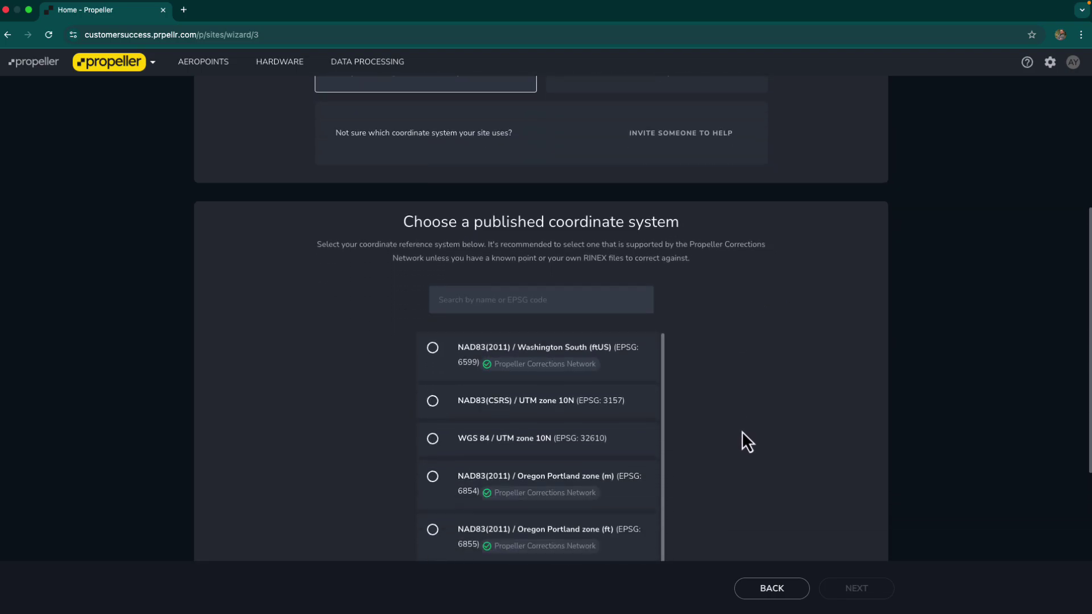
scroll(742, 431, "up", 5)
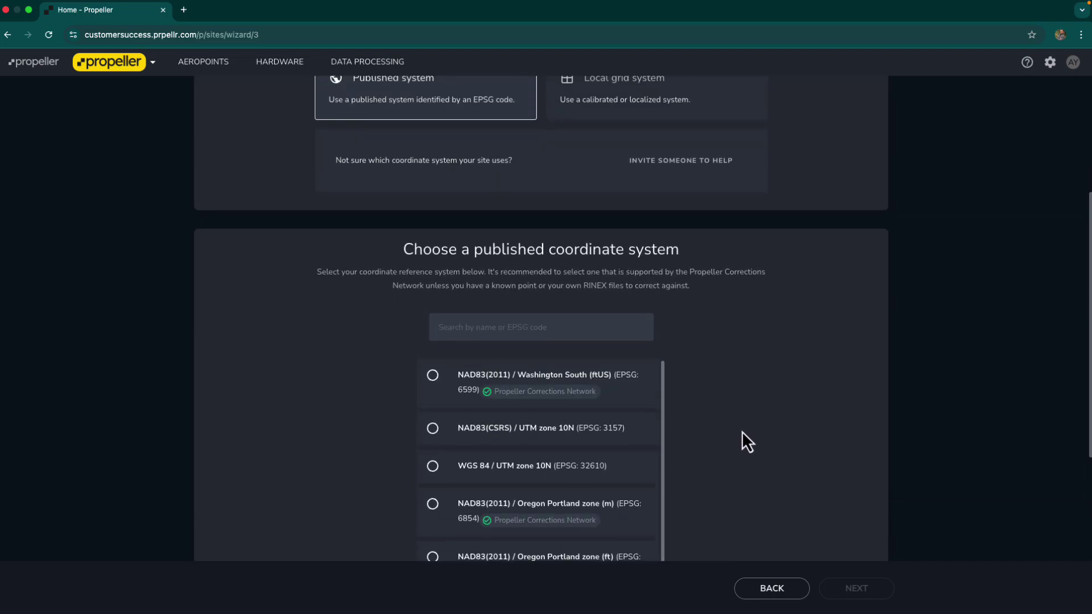
Step: Use a local grid system with the calibration file Northside_PUD_Ph1_Site_Cal.GC3 and review its calibration details
left_click(723, 205)
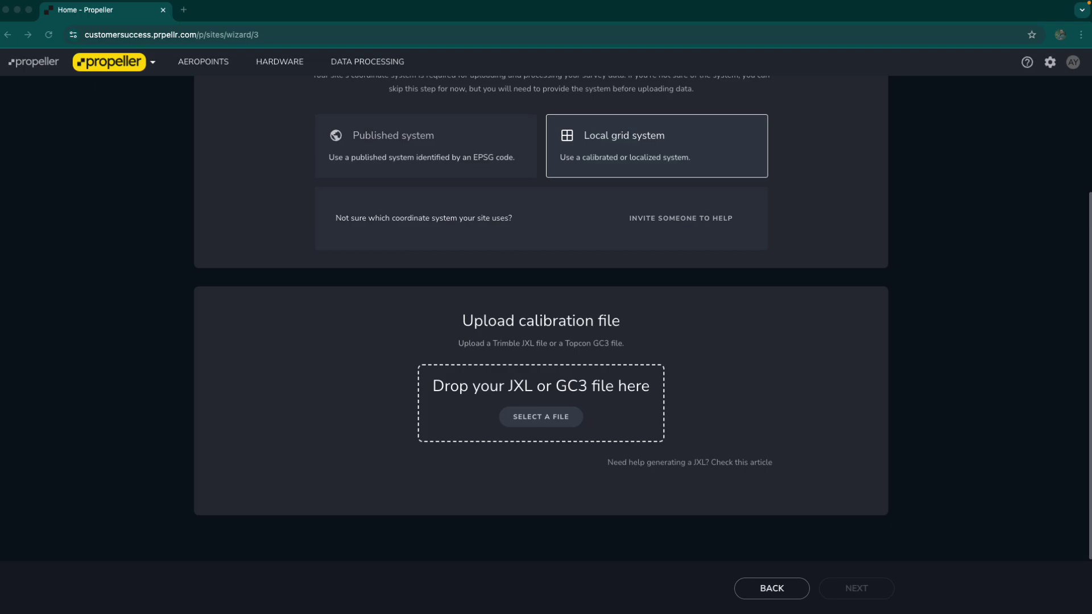
left_click_drag(1088, 341, 558, 388)
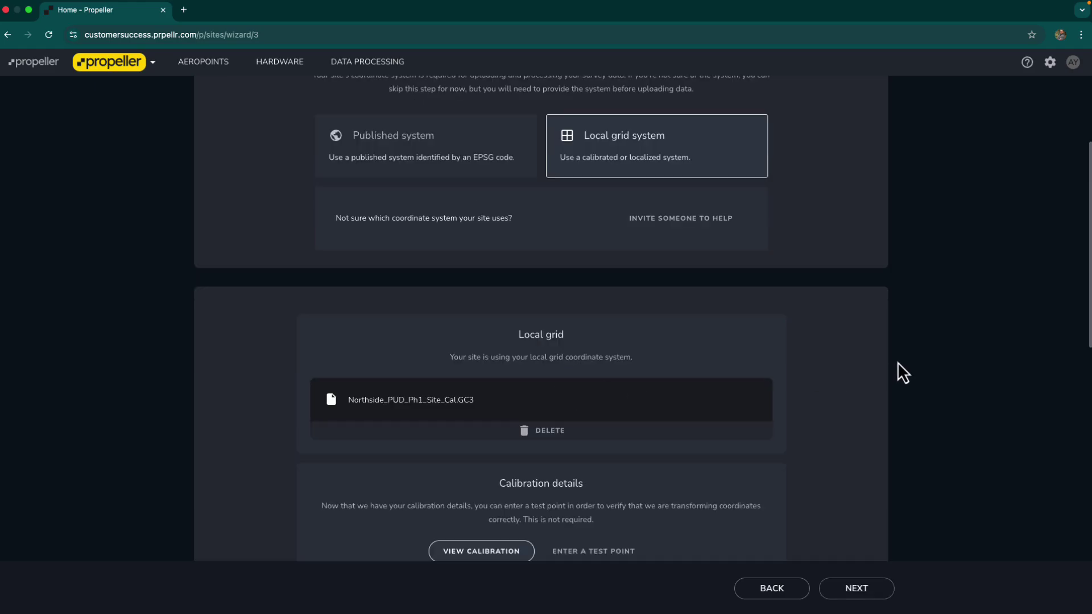
scroll(897, 362, "down", 2)
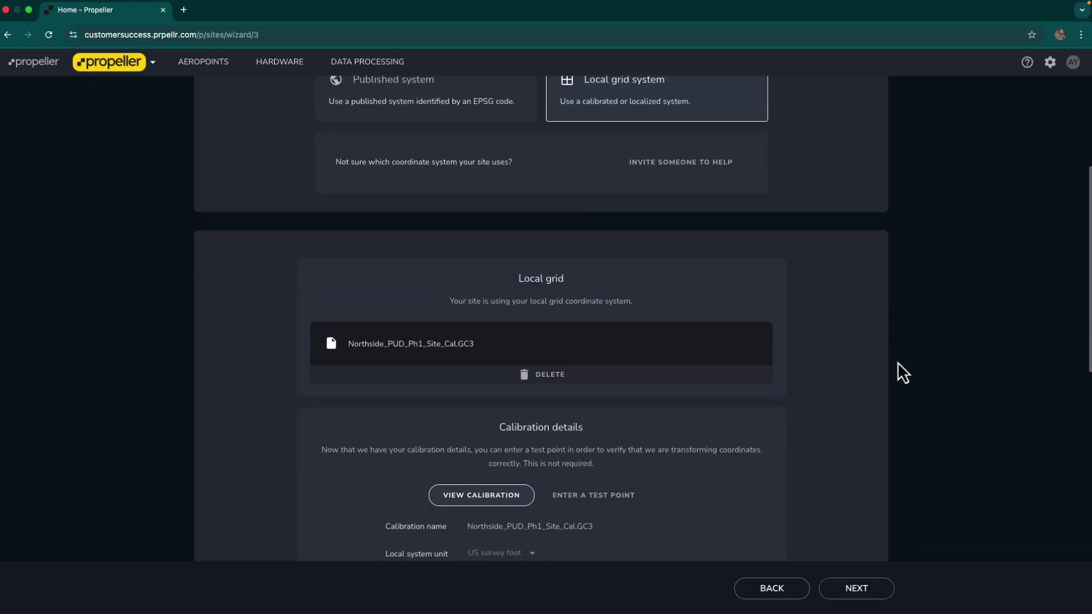
scroll(897, 362, "down", 5)
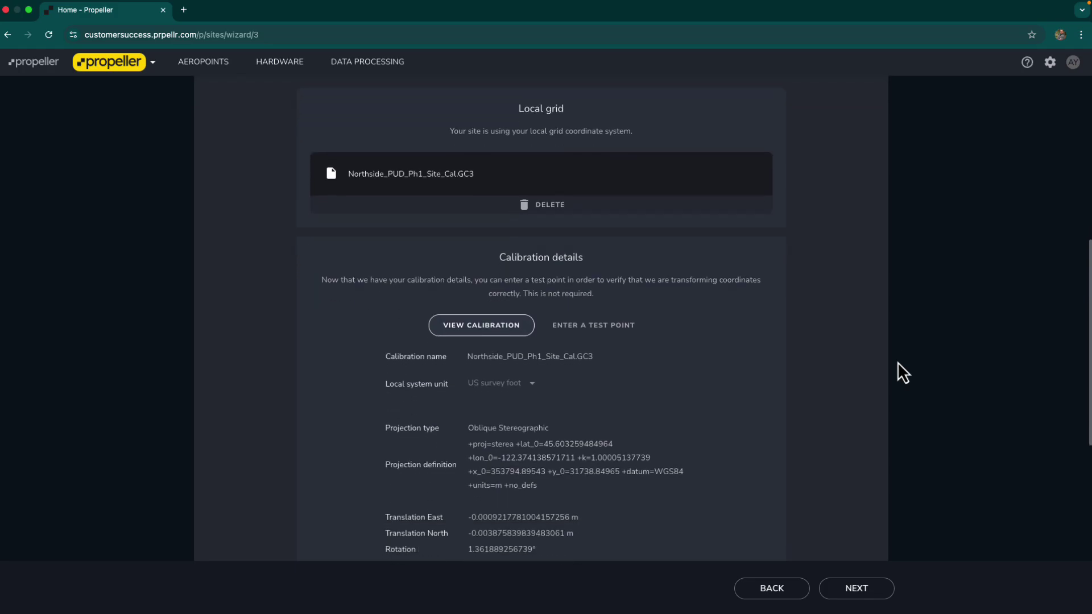
scroll(897, 362, "down", 5)
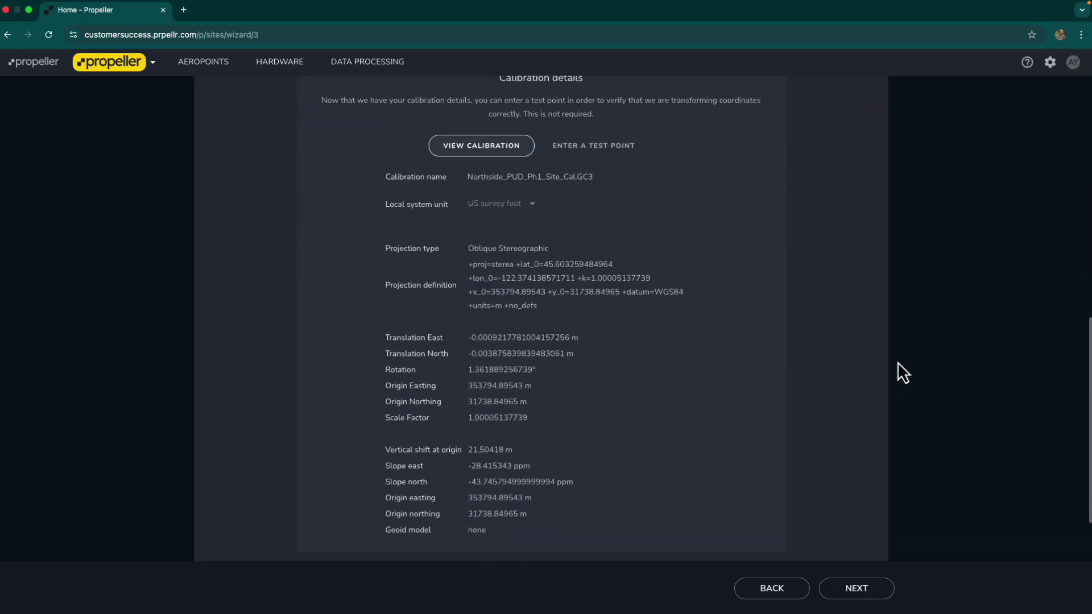
scroll(897, 362, "down", 2)
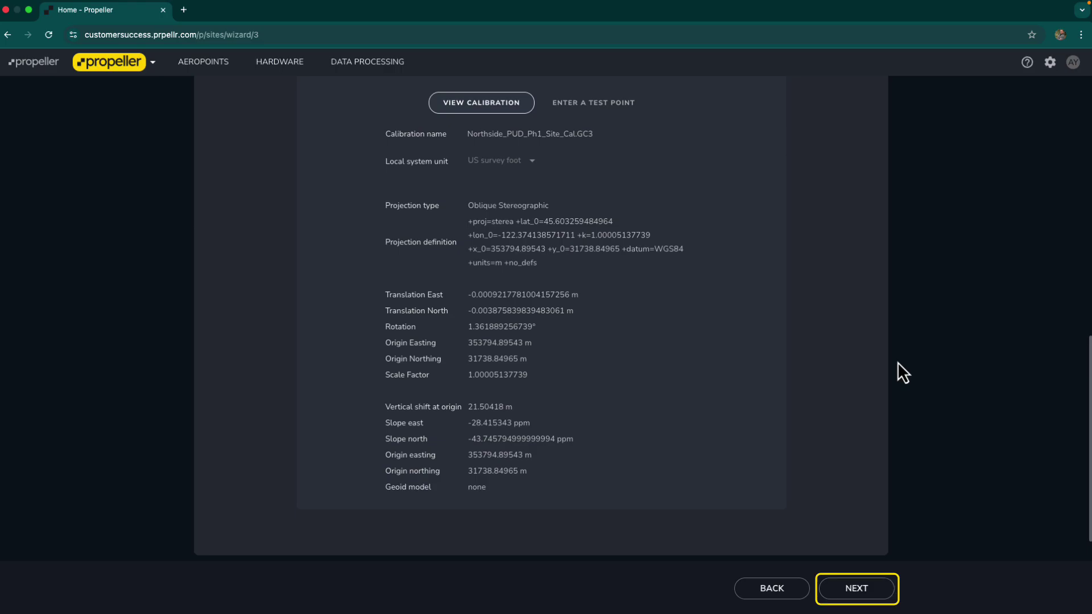
Step: Accept the coordinate system and finish the site setup without inviting anyone
left_click(855, 587)
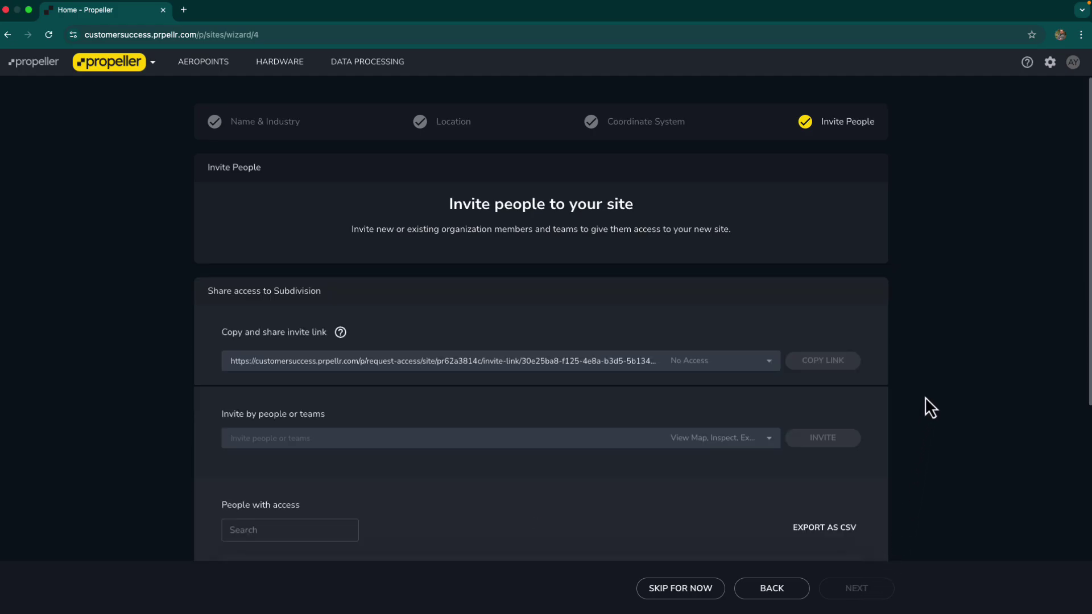
scroll(924, 397, "down", 3)
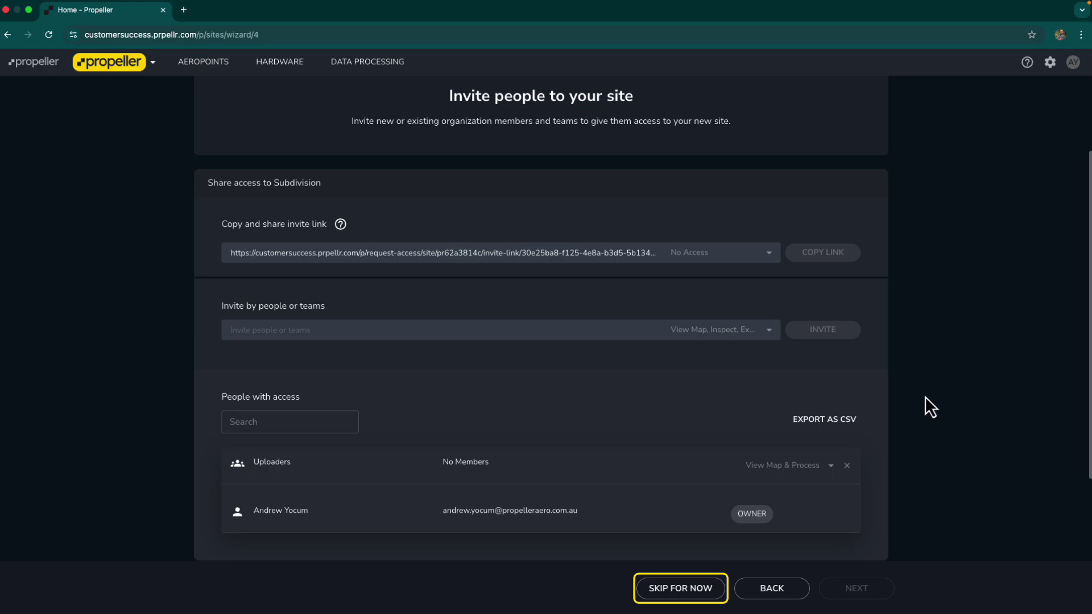
left_click(685, 590)
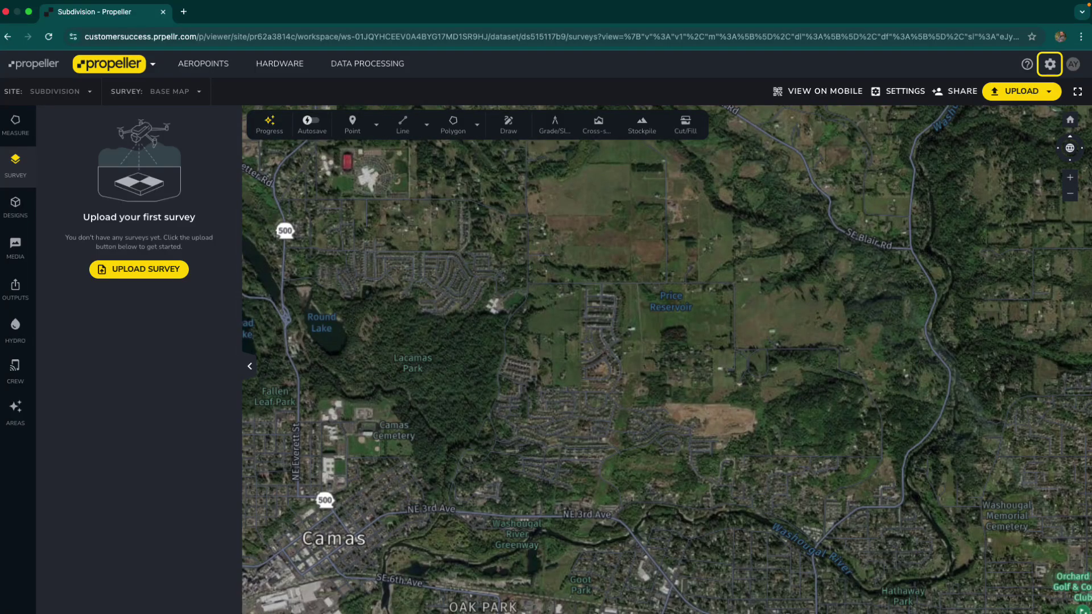
Step: Open the organization's settings and the new site's sharing options
left_click(1049, 64)
left_click(1046, 112)
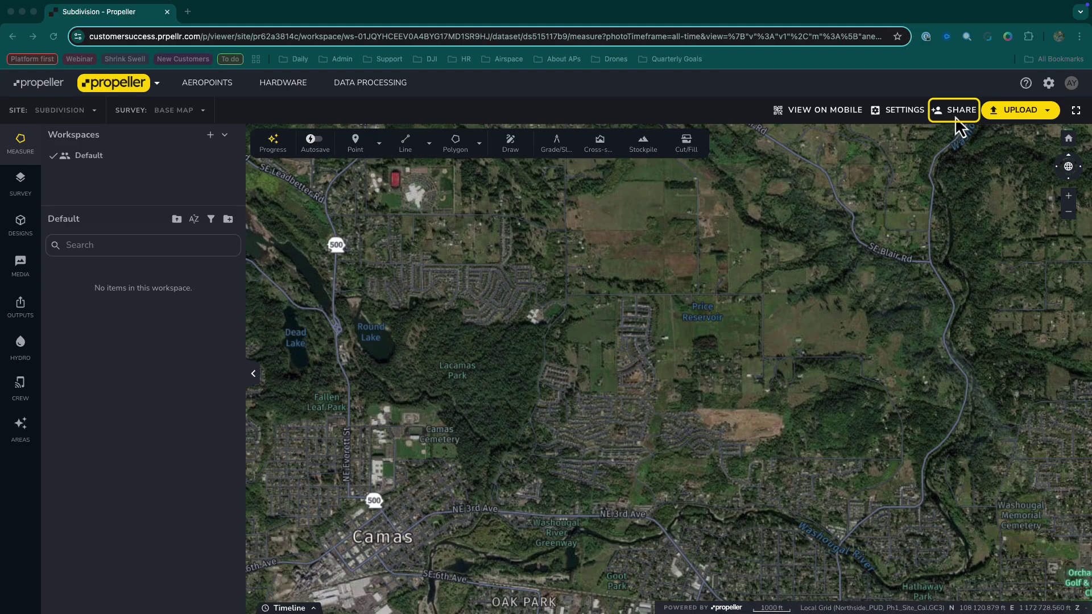
left_click(957, 116)
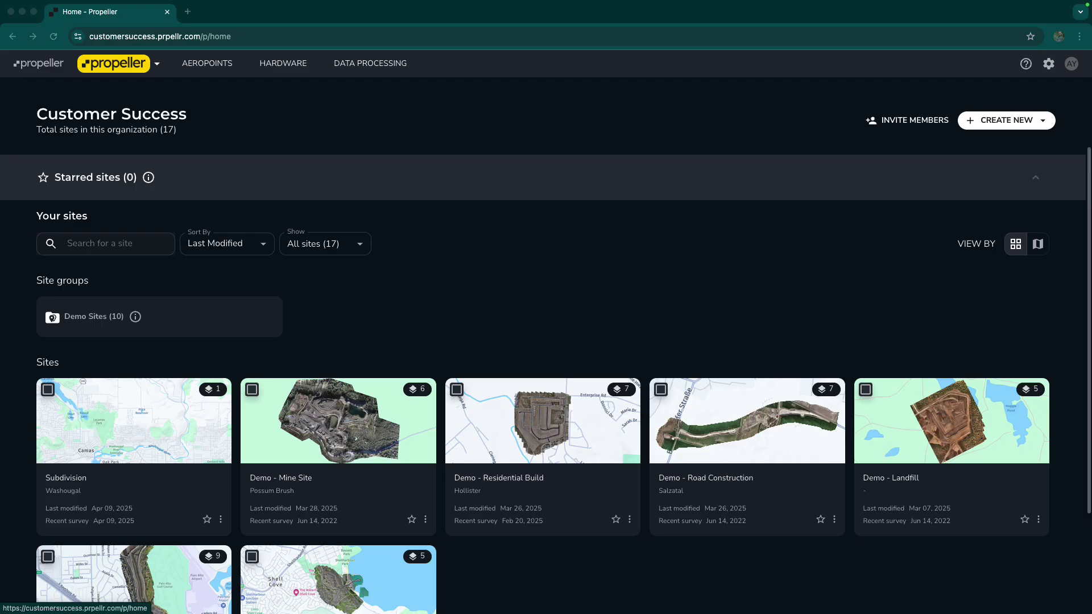
Step: Open the Subdivision site from the home page and examine its map around the W Maple St housing area
left_click(165, 421)
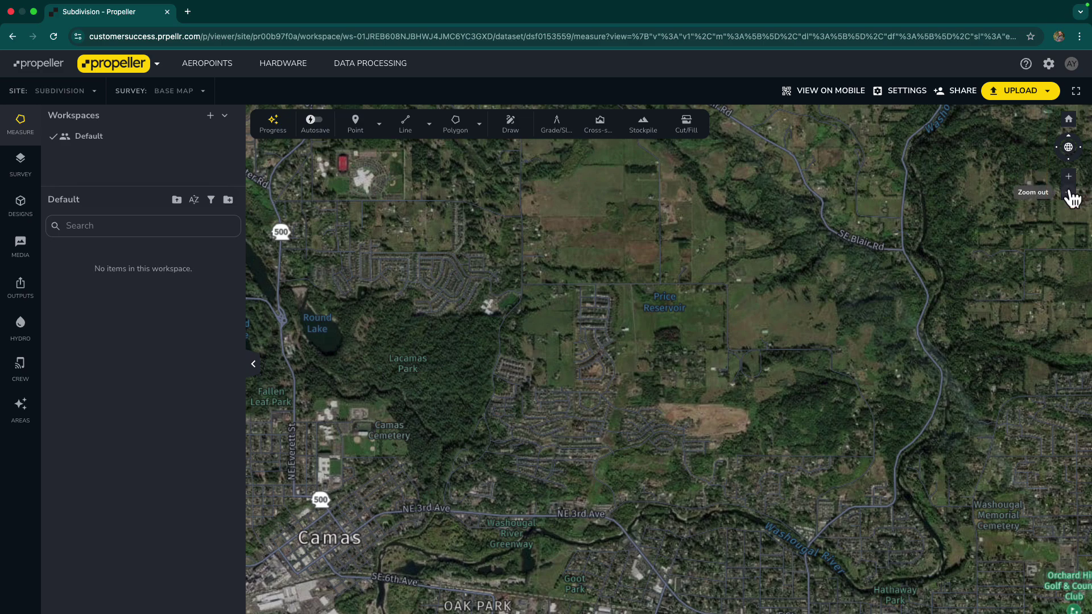
left_click_drag(579, 353, 611, 369)
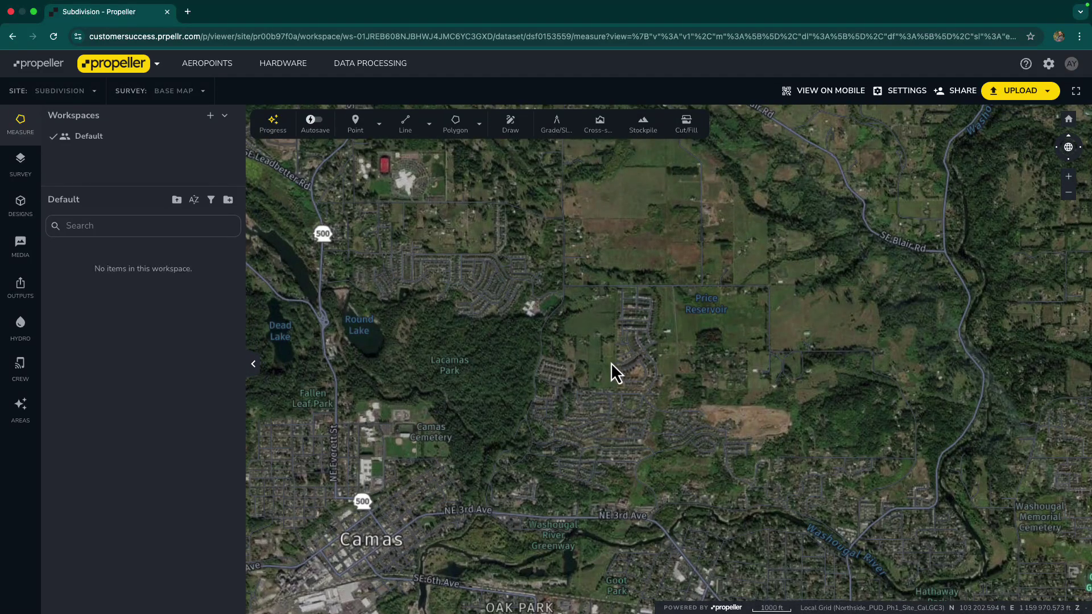
scroll(585, 339, "down", 3)
scroll(605, 347, "up", 2)
scroll(612, 342, "up", 2)
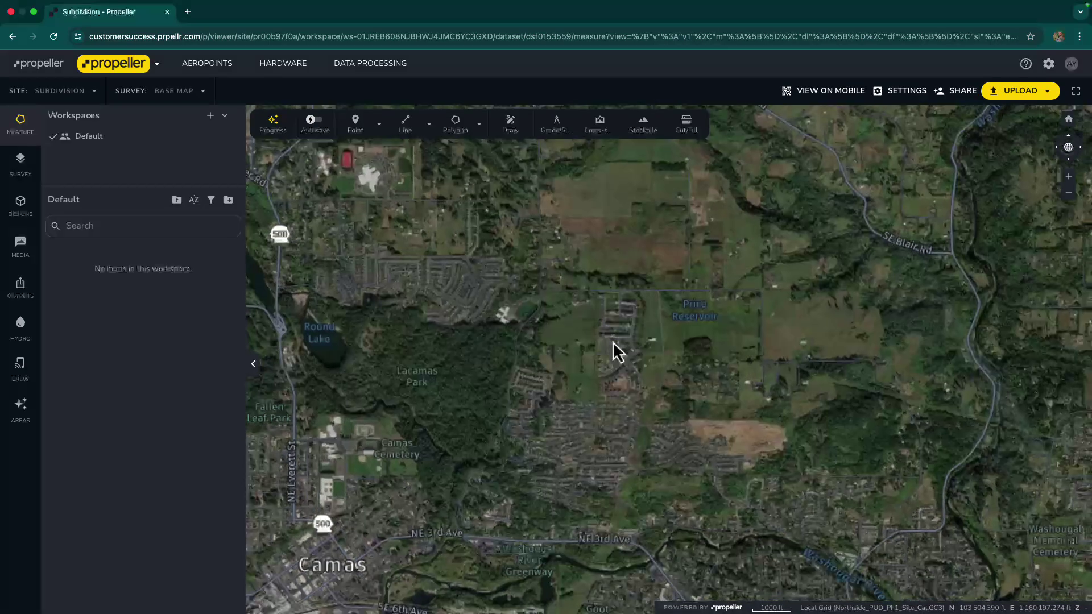
scroll(613, 342, "up", 5)
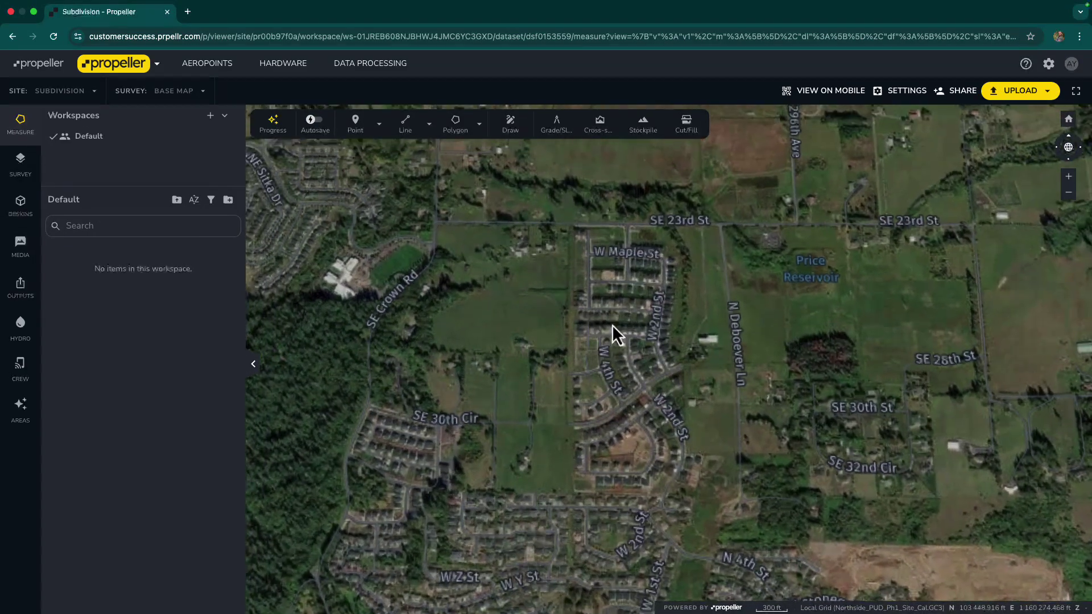
left_click_drag(612, 325, 649, 329)
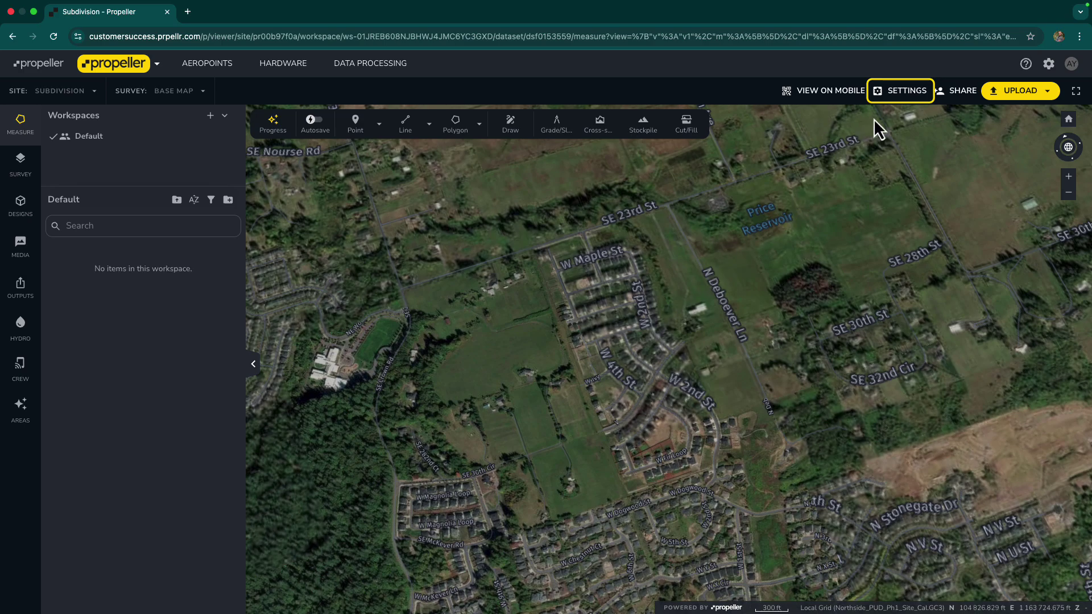
Step: Examine the site viewer's base map, camera and geolocation settings, then close them
left_click(898, 95)
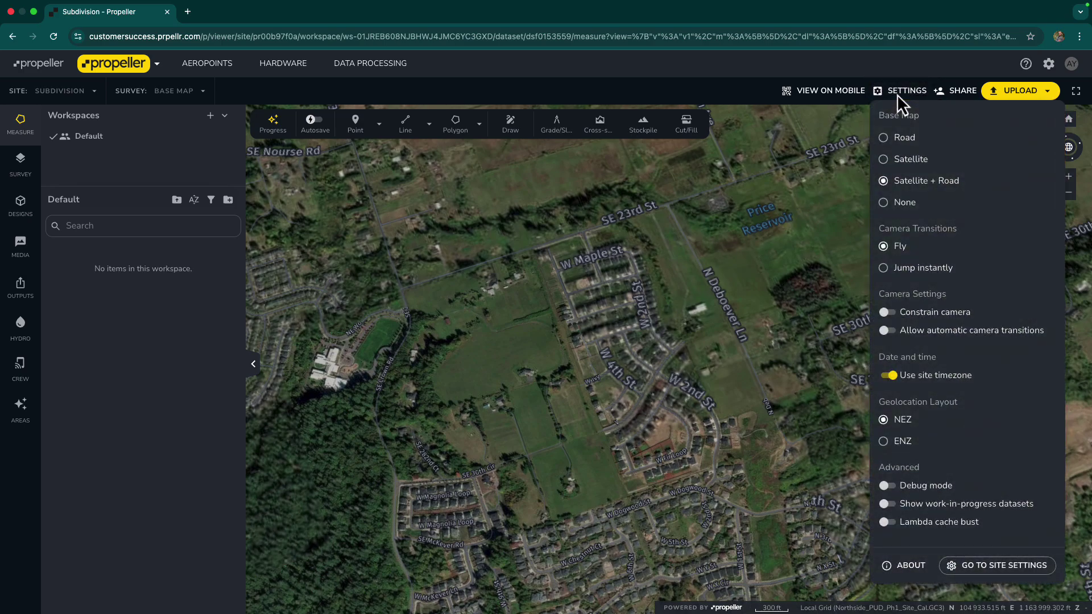
left_click(899, 95)
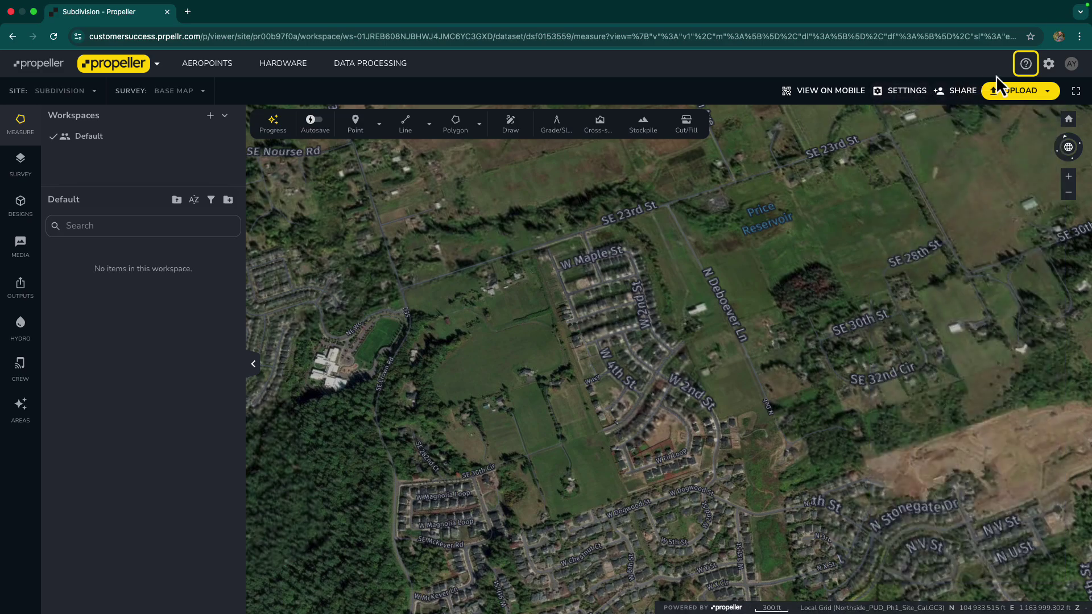
left_click(1023, 67)
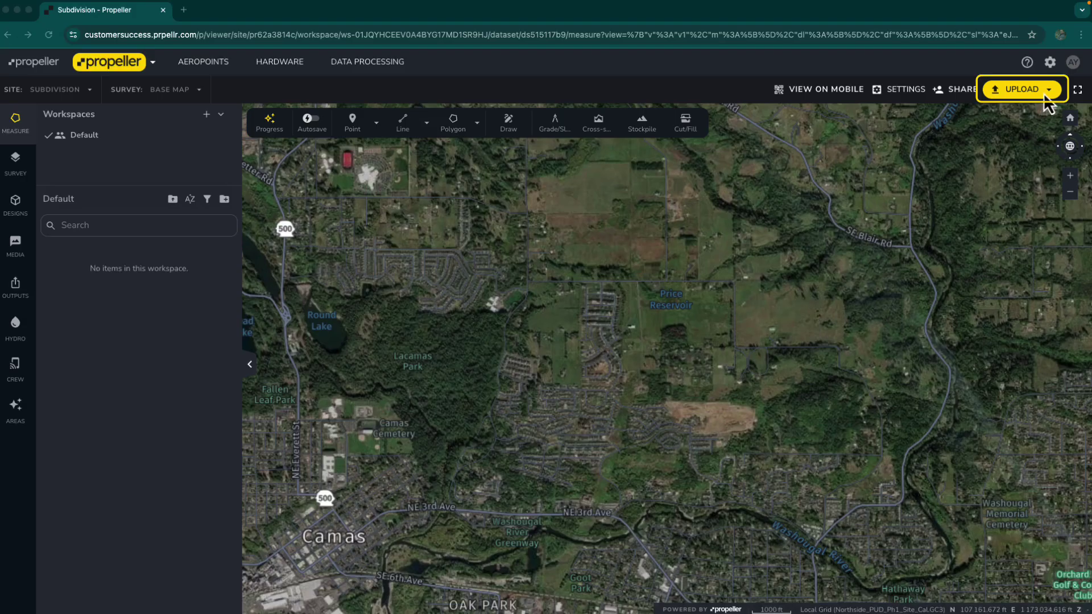
Step: Upload the Hand Topo Subdivision-Jul 20 surface files as pre-processed TIN surface surveys and finish the upload
left_click(1045, 92)
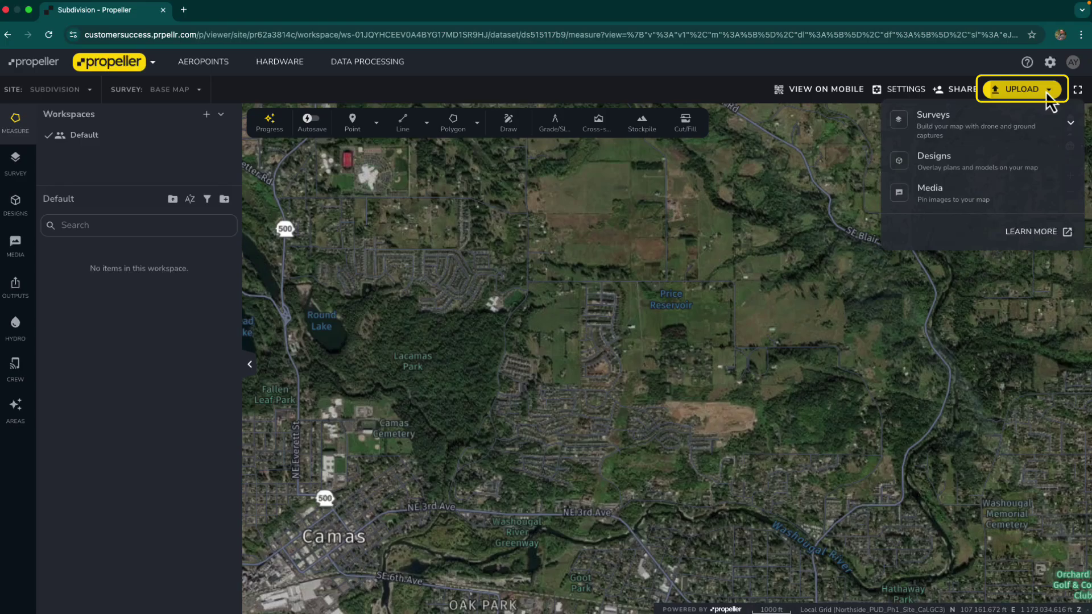
left_click(1071, 126)
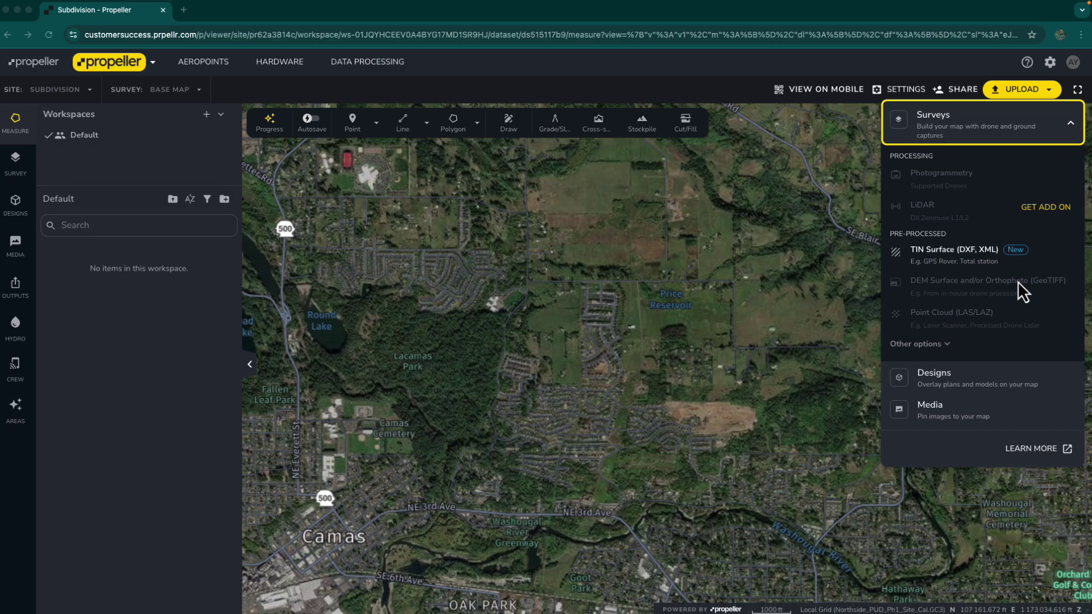
left_click(955, 256)
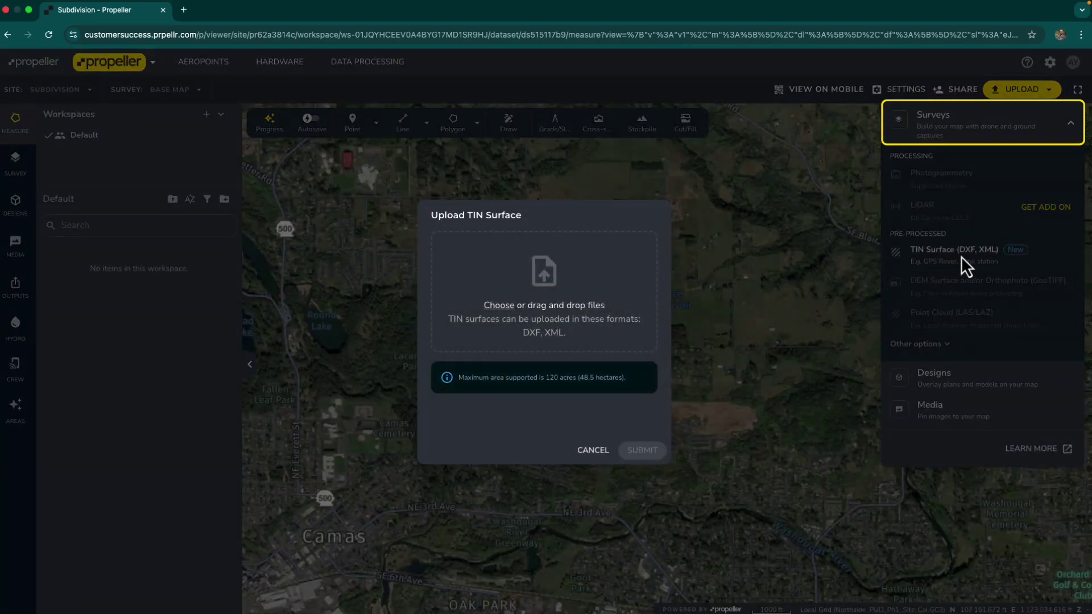
left_click_drag(961, 256, 589, 299)
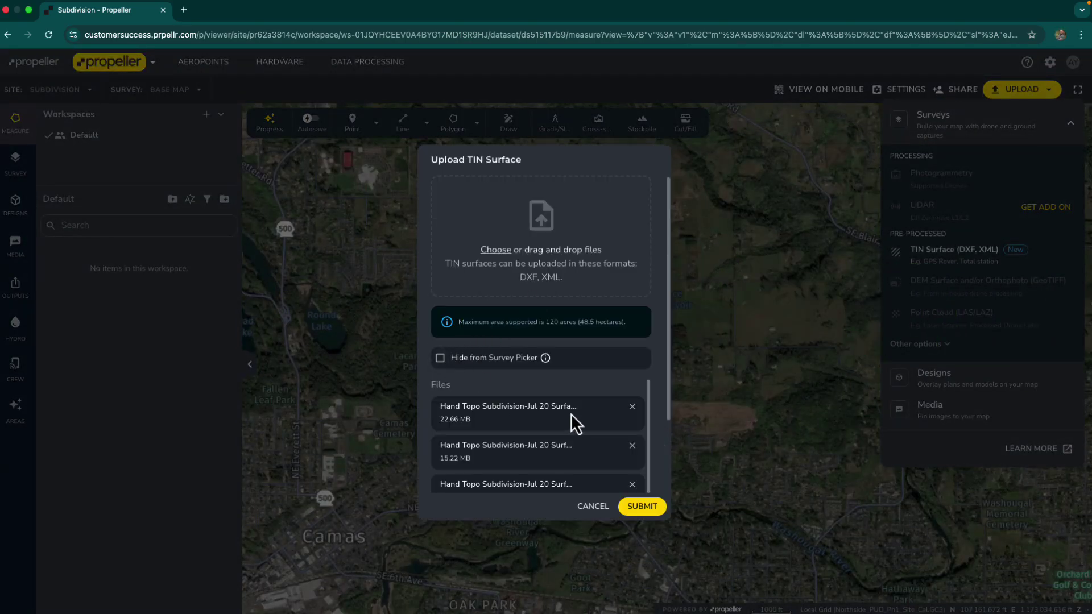
scroll(571, 418, "down", 5)
left_click(646, 507)
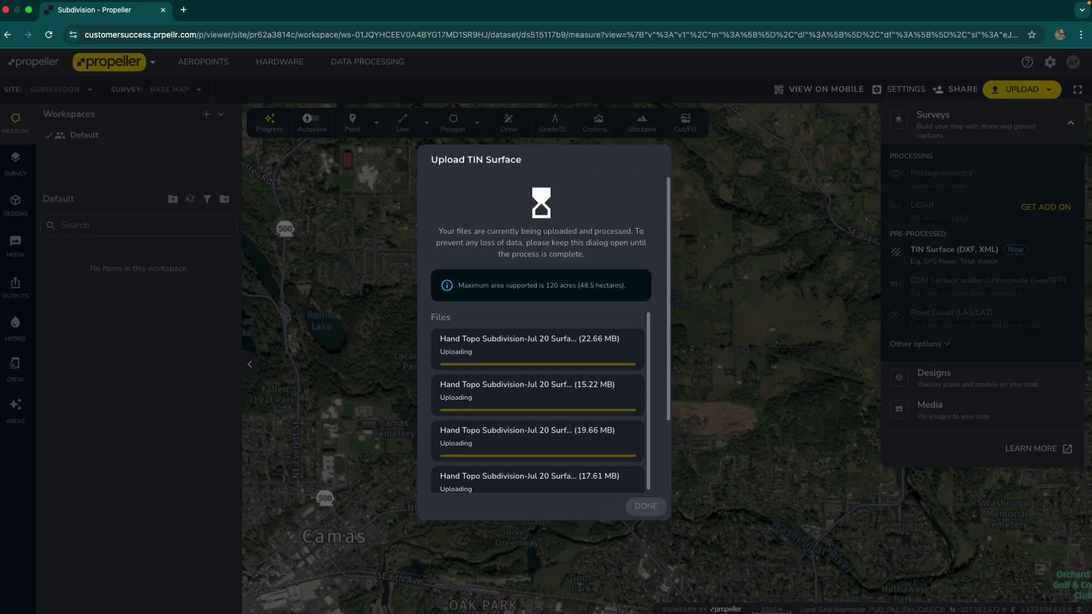
left_click(648, 507)
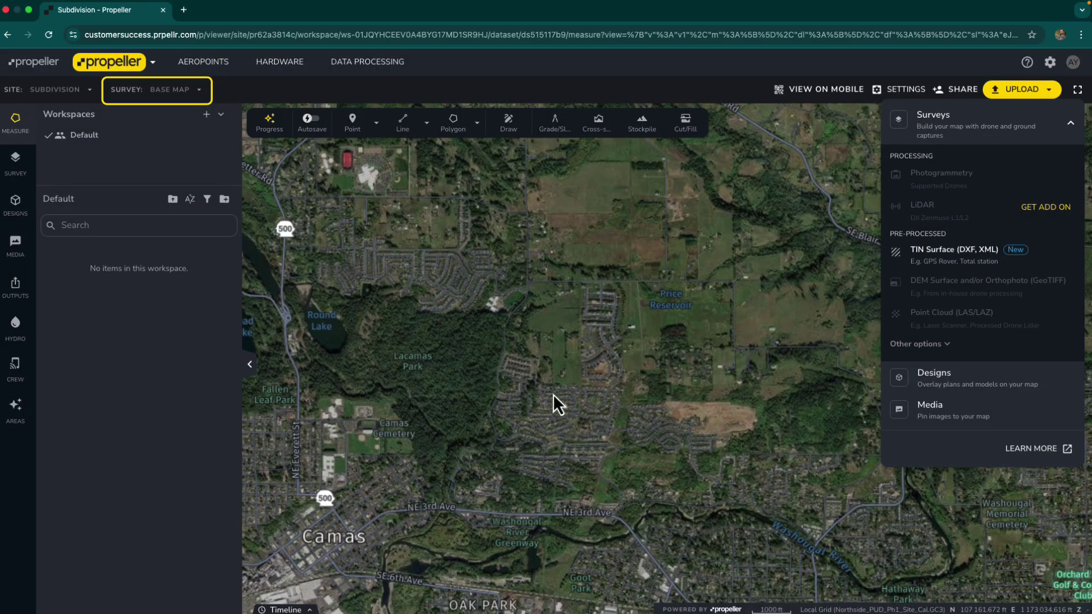
Step: Create a composite survey named "Composite" with automatic cropping of added surveys
left_click(185, 91)
left_click(244, 135)
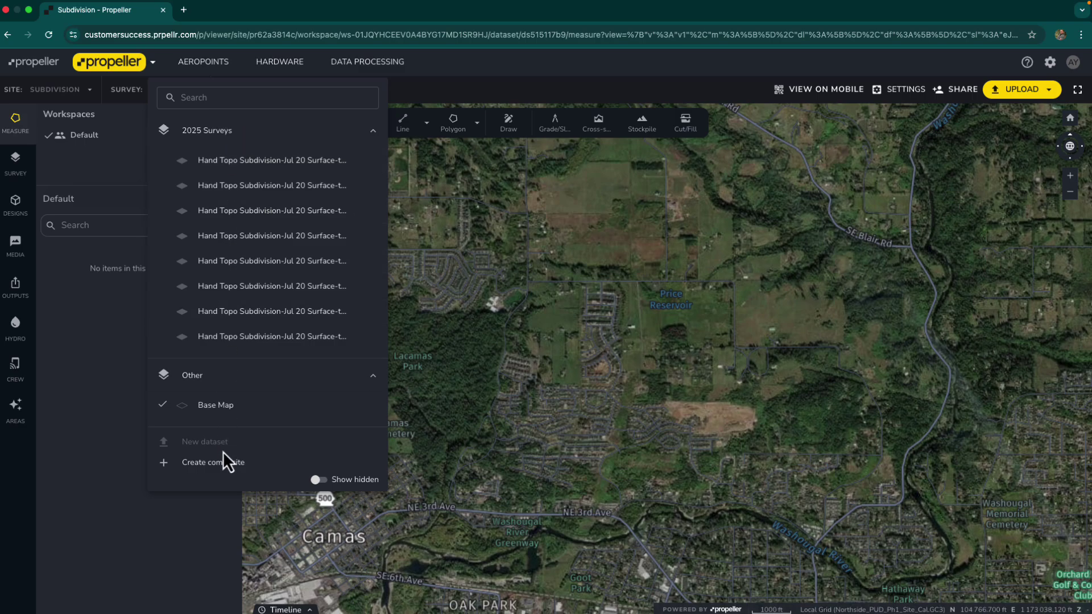
left_click(230, 464)
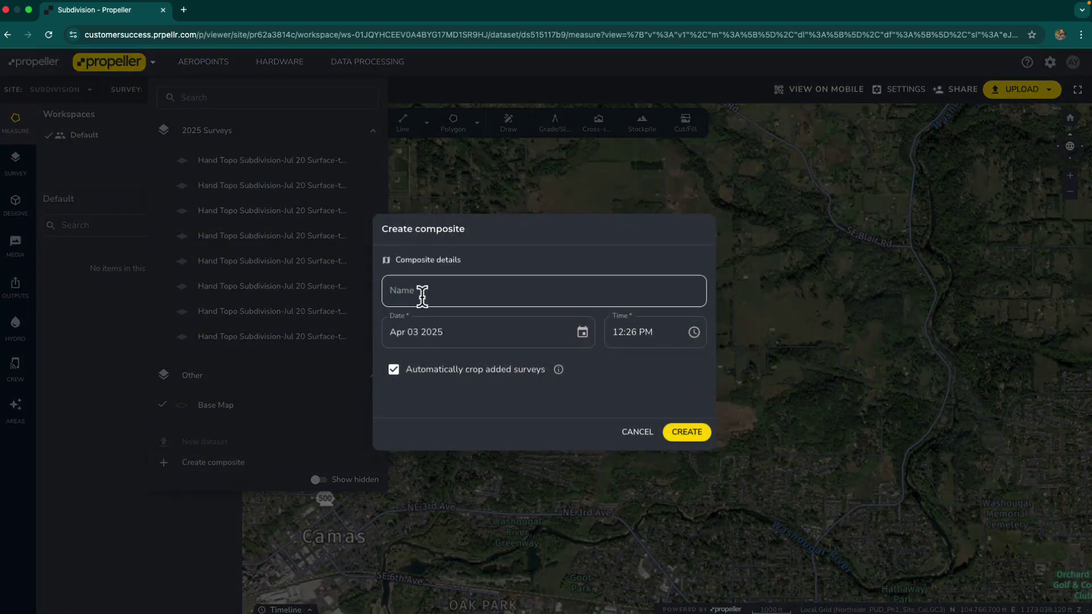
left_click(419, 293)
type("Composite")
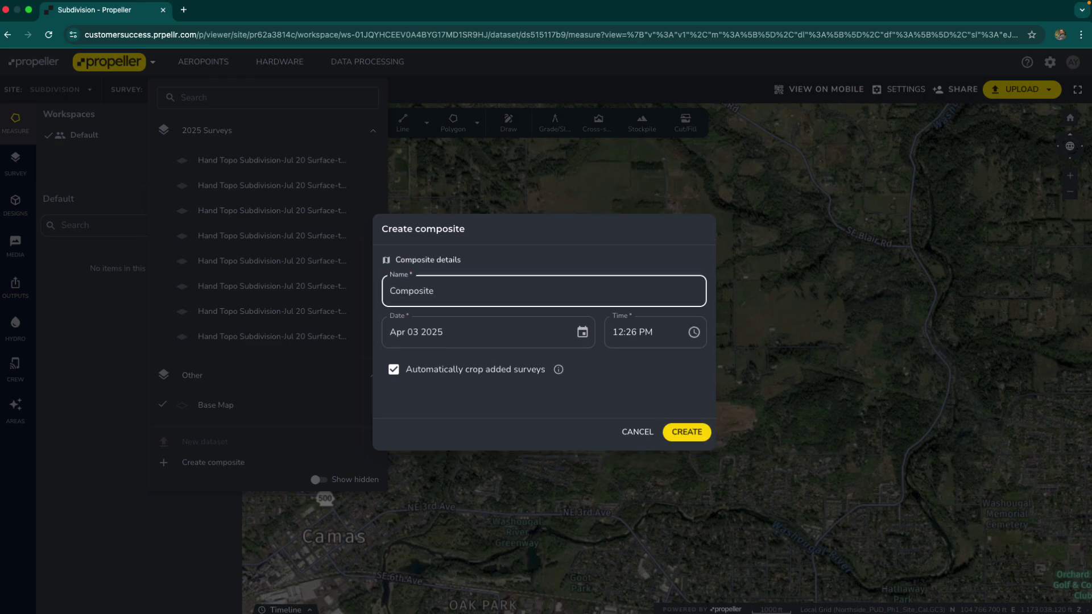
left_click(675, 435)
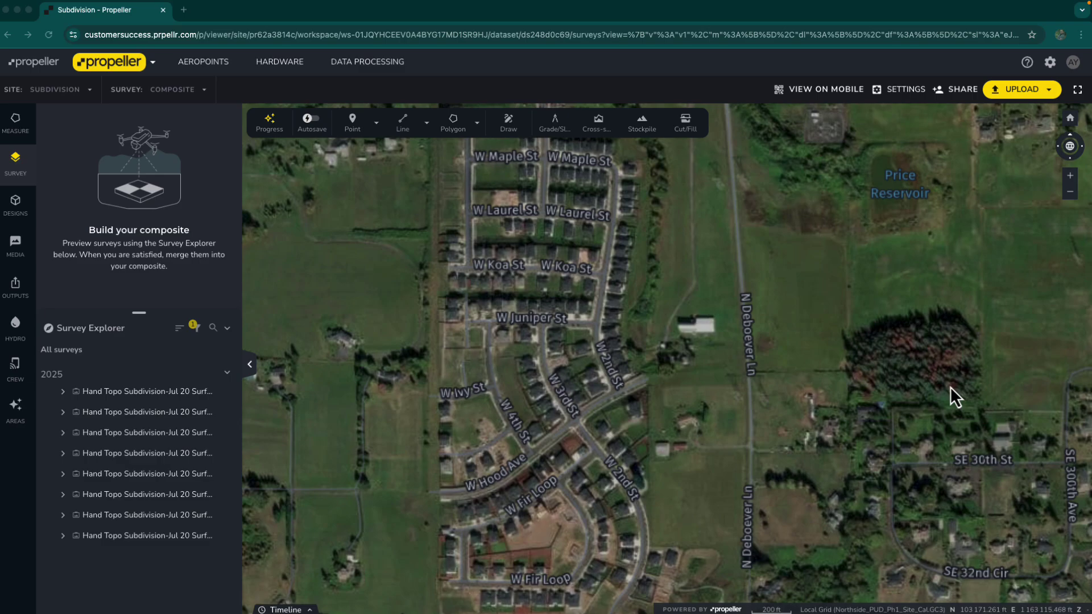
Step: Select all eight Hand Topo Subdivision-Jul 20 surveys and merge them into the composite
left_click(50, 392)
left_click(50, 415)
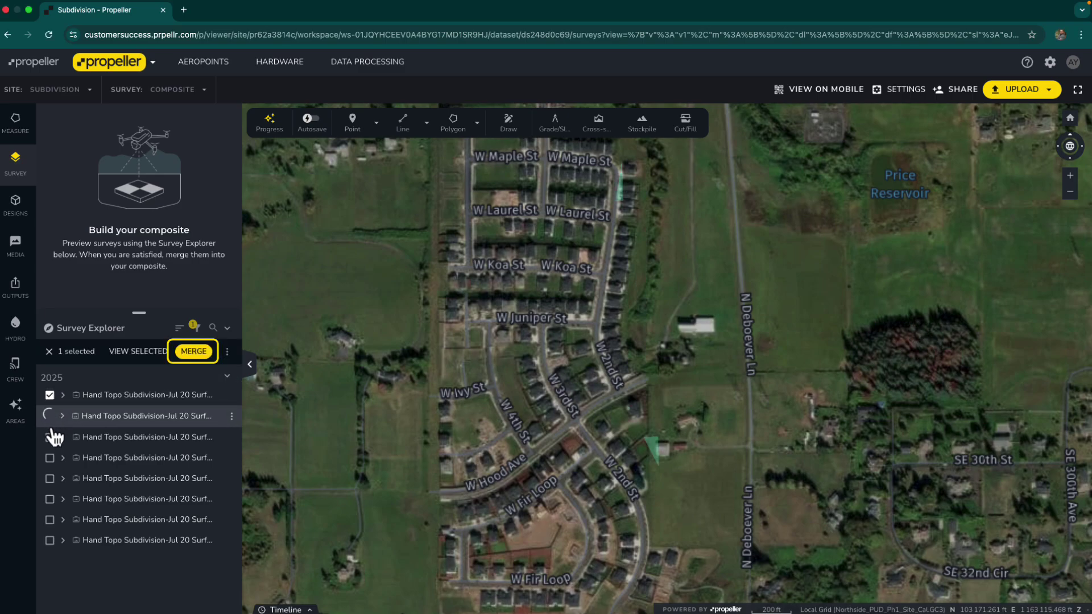
left_click(48, 435)
left_click(50, 458)
left_click(49, 478)
left_click(49, 498)
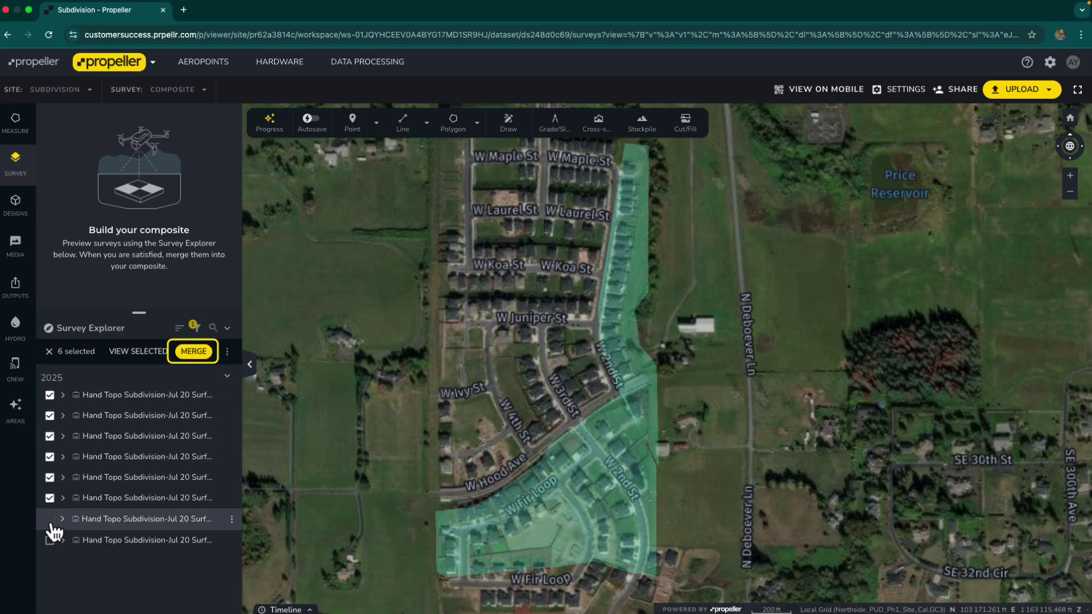
left_click(50, 520)
left_click(50, 541)
left_click(193, 351)
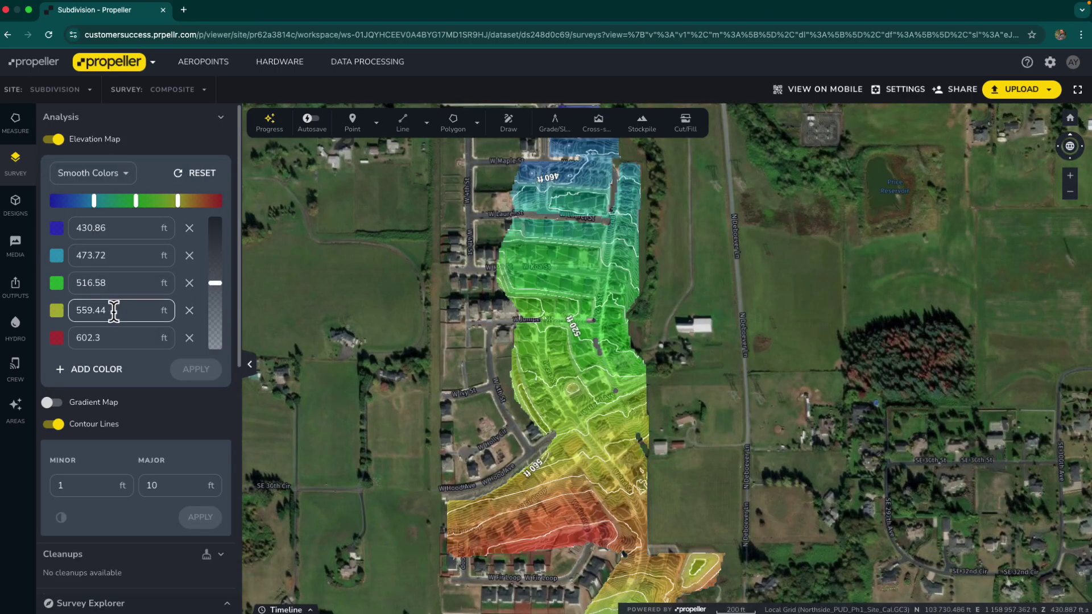
Step: Move the fifth listed survey to the top of the composite's layer composition, keep its terrain included, and save the configuration
scroll(122, 319, "down", 6)
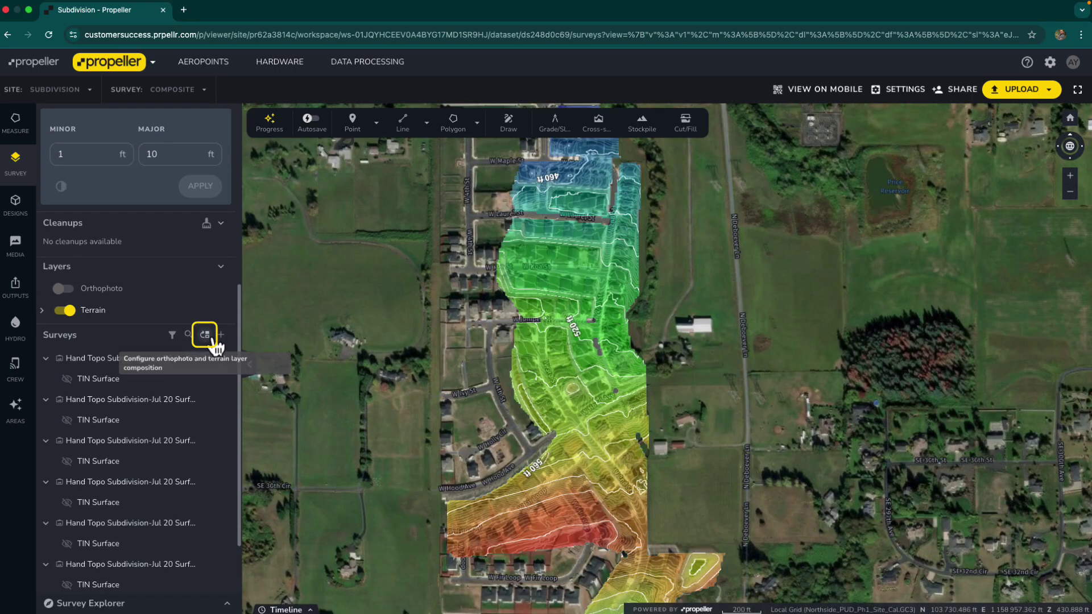
left_click(215, 340)
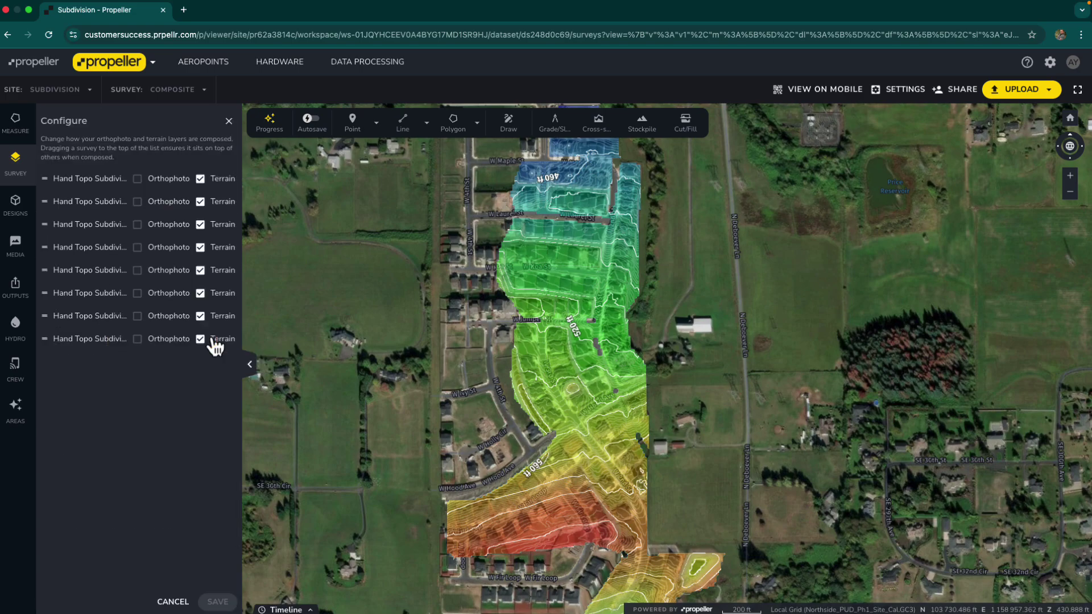
left_click_drag(98, 271, 102, 183)
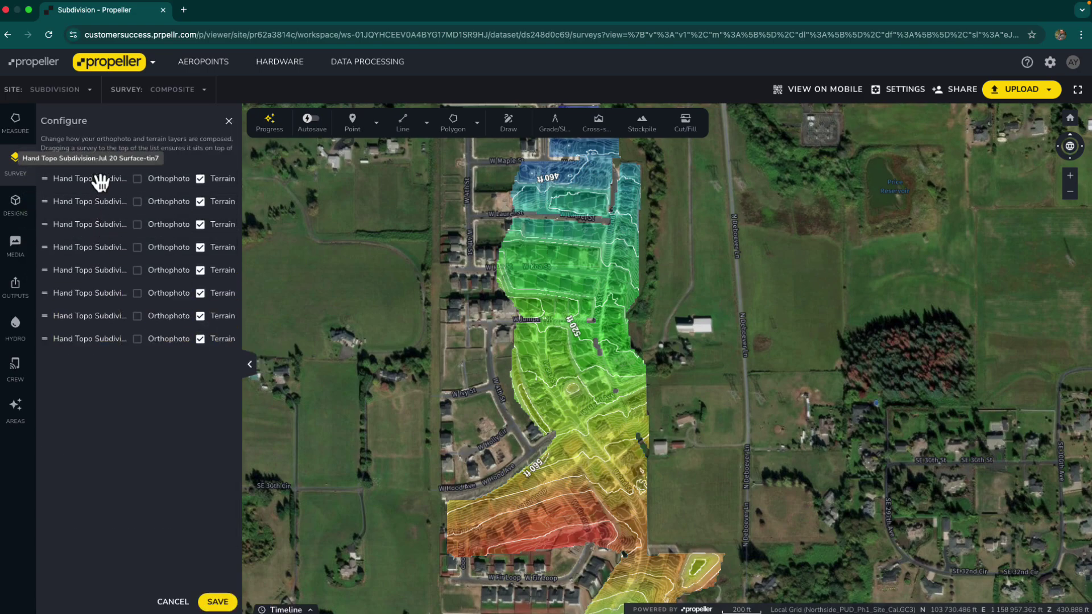
left_click(200, 179)
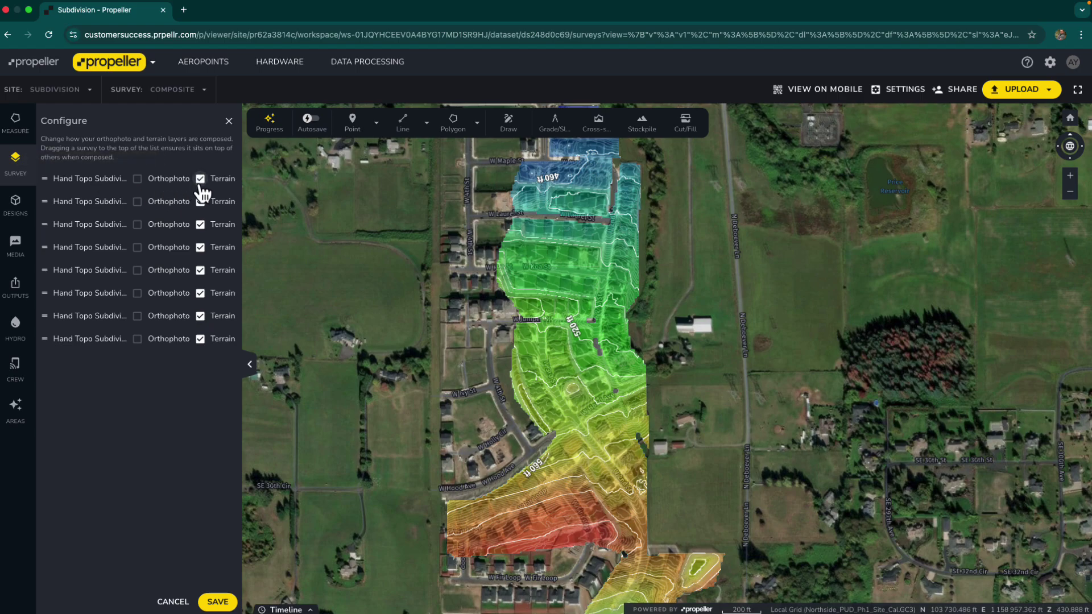
left_click(218, 603)
Step: Import the subdivision's OG_TOPO, SG and linework DXF files into the site as designs, together with the Northside_PUD_Ph1_Site_Cal.GC3 file
left_click(1045, 89)
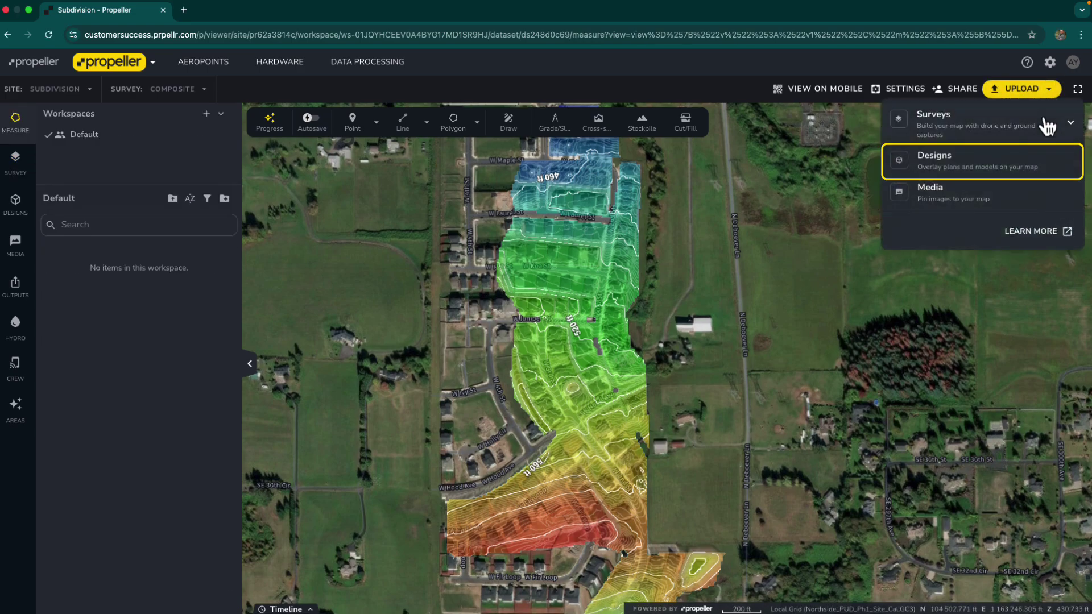
left_click(1043, 156)
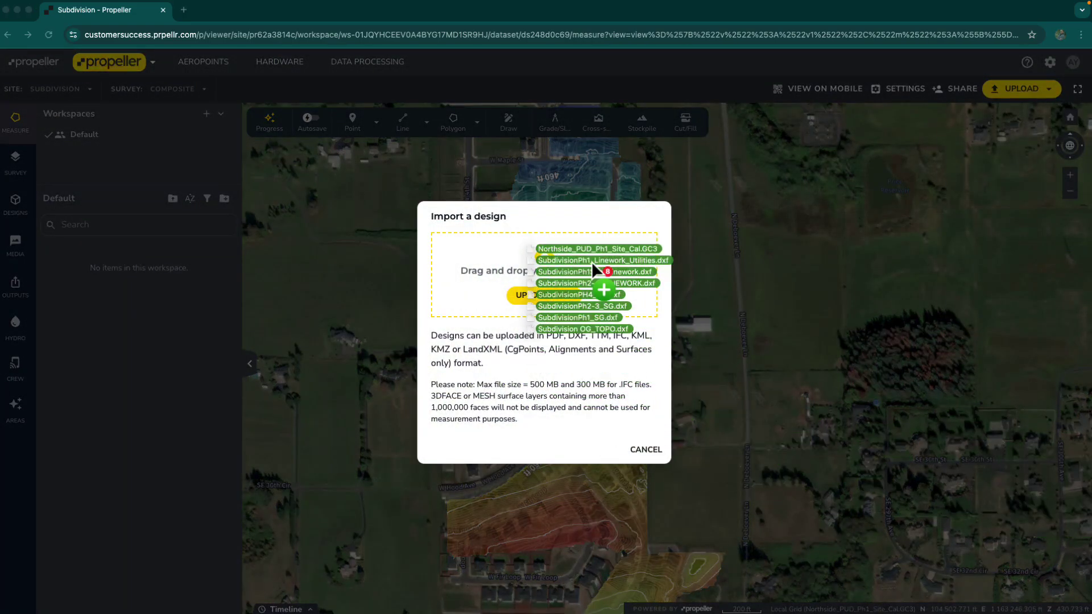
left_click_drag(592, 262, 591, 262)
Step: Add a folder named "Phase 1" to the site's designs
left_click(17, 200)
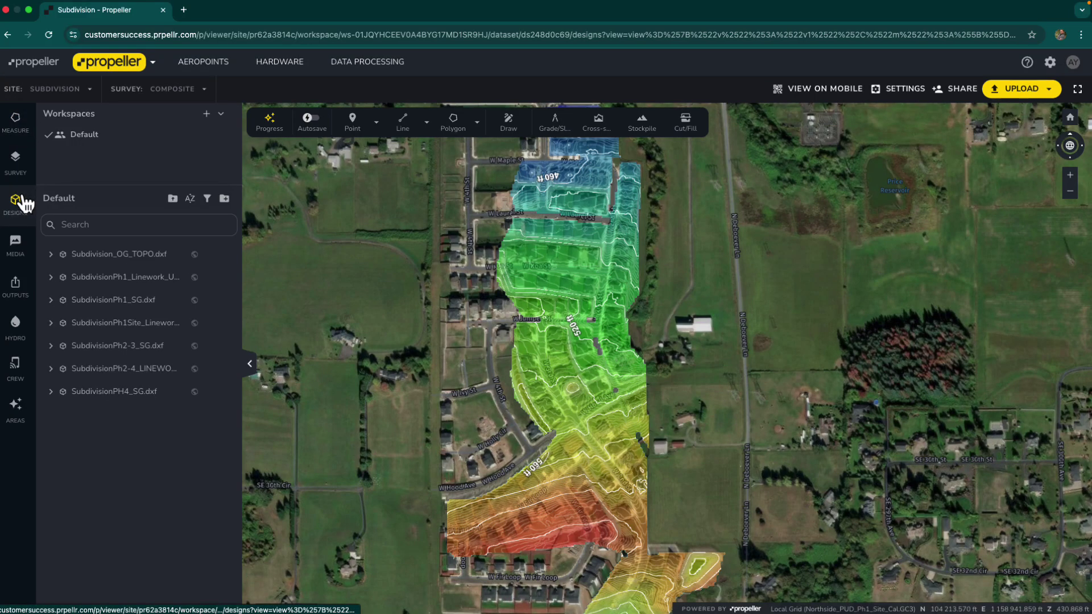
left_click(225, 199)
type("Phase 1")
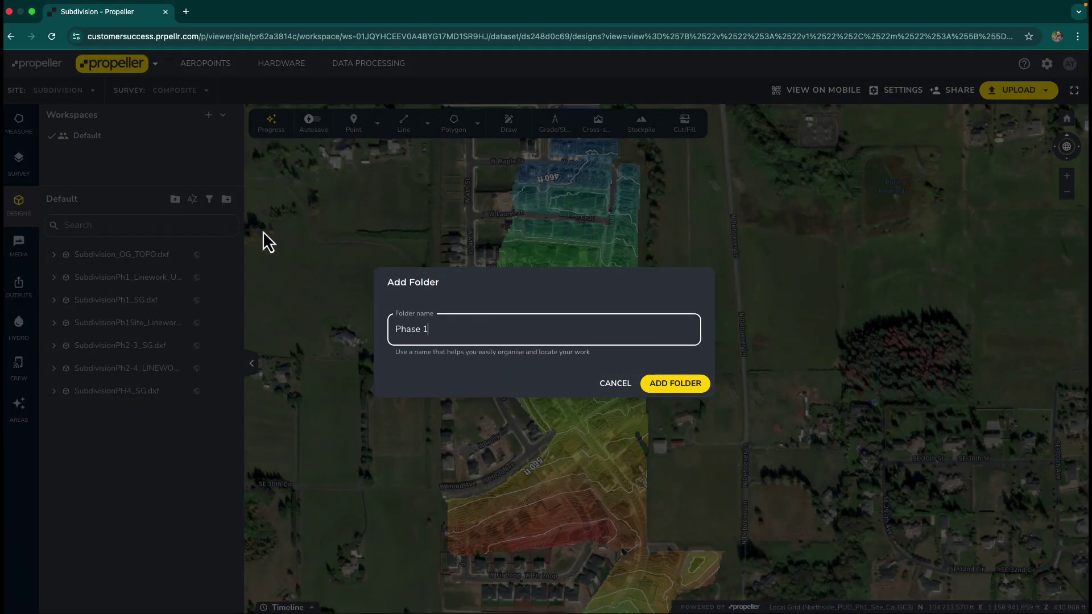
left_click(660, 386)
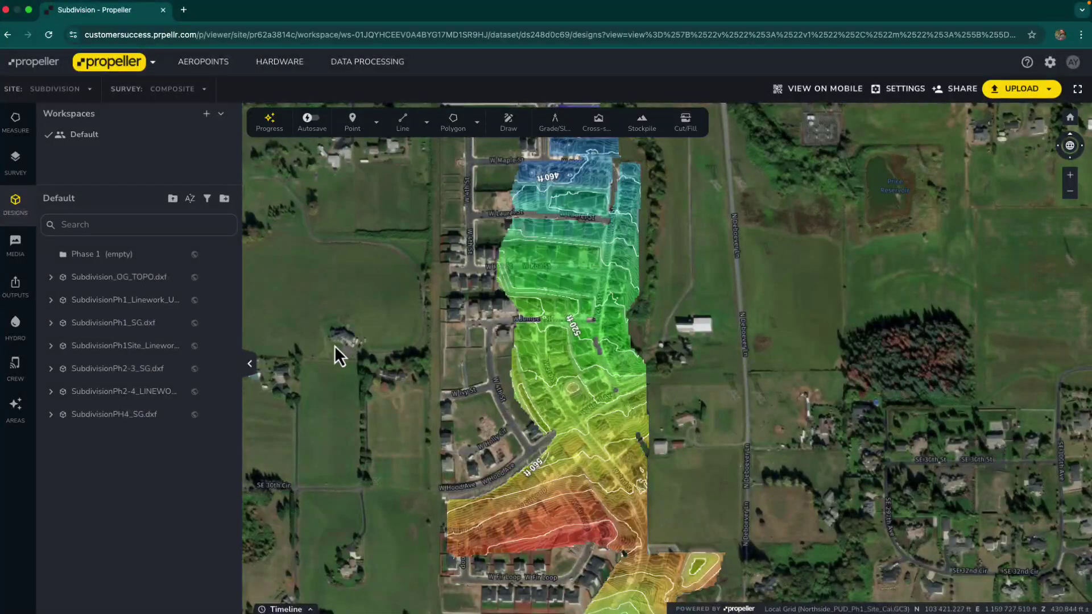
Step: Move the utilities linework, SubdivisionPh1_SG.dxf and SubdivisionPh1Site_Linework.dxf designs into the Phase 1 folder and expand it
left_click(147, 307)
left_click(114, 323, "shift")
left_click(153, 349, "shift")
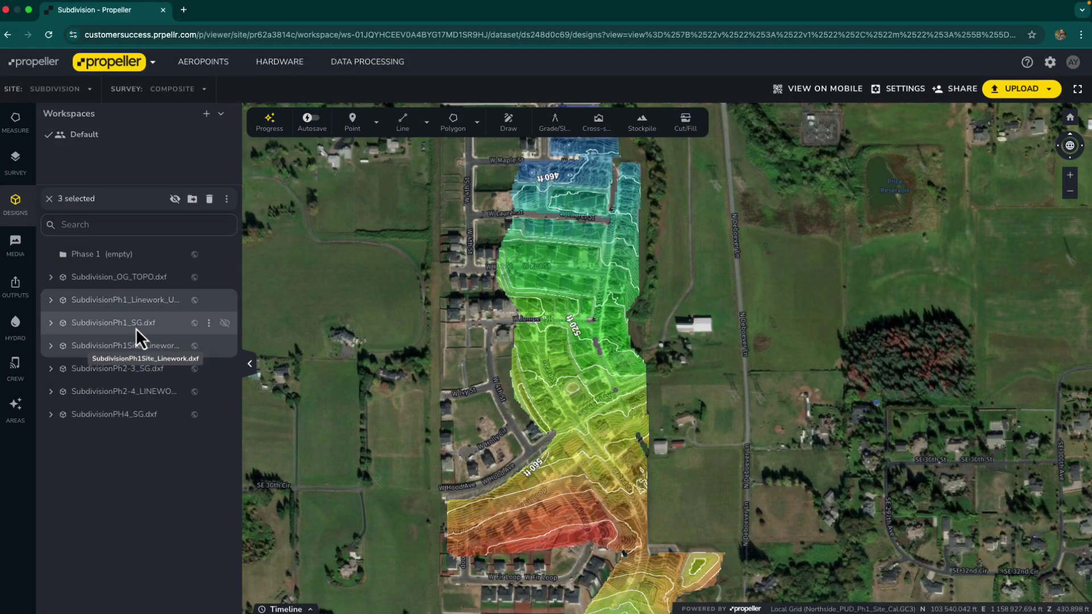
left_click_drag(135, 329, 134, 254)
left_click(58, 259)
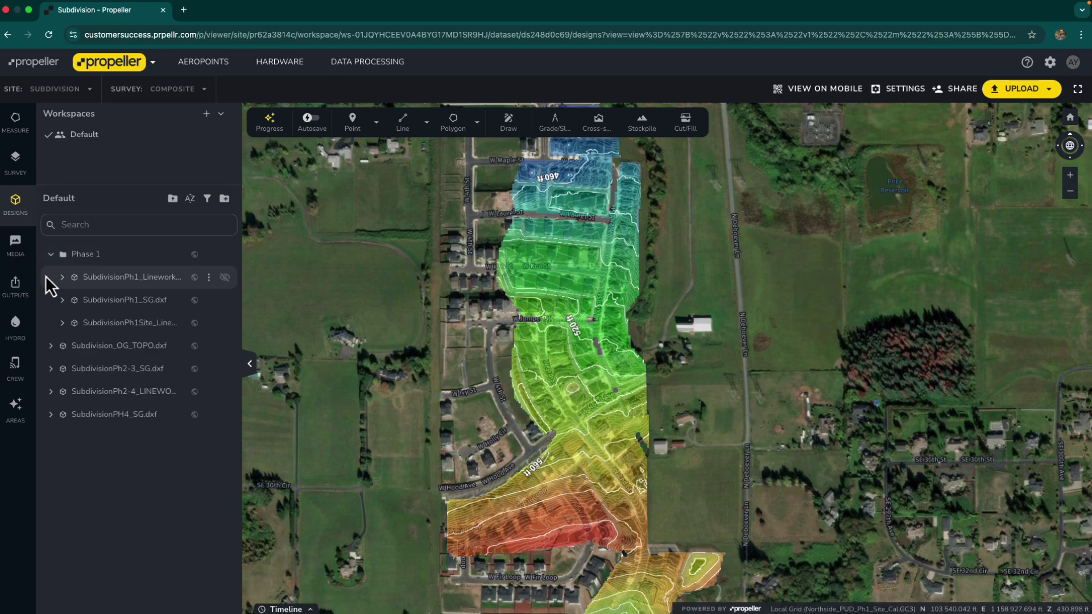
Step: Upload the photo Propeller_27-11-20_0032.jpg as media titled "Ground Control Point", pinned on the southern half of the surveyed area
left_click(1057, 90)
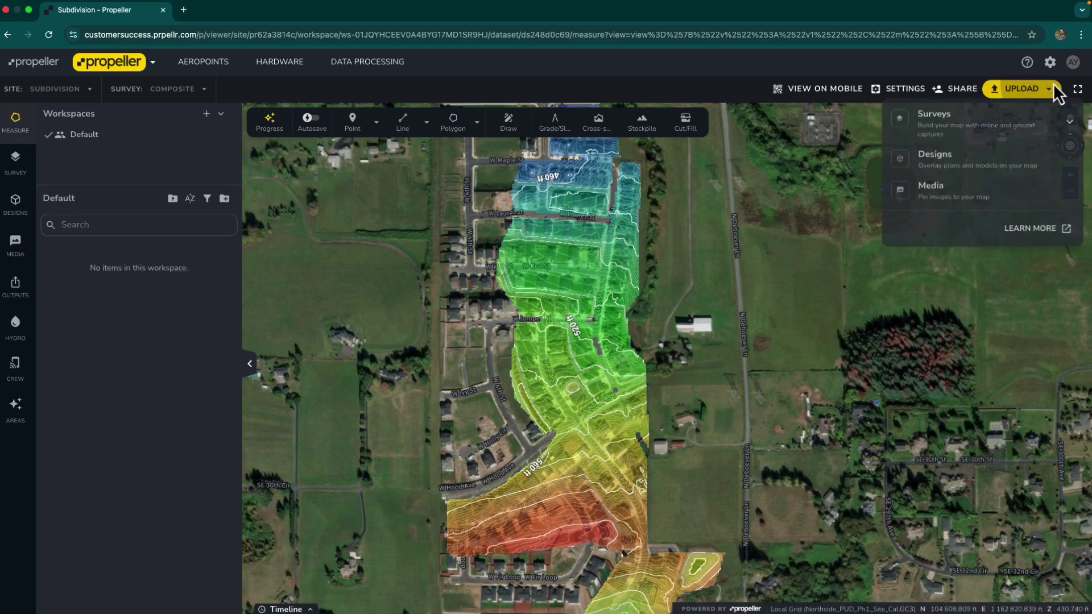
left_click(1041, 206)
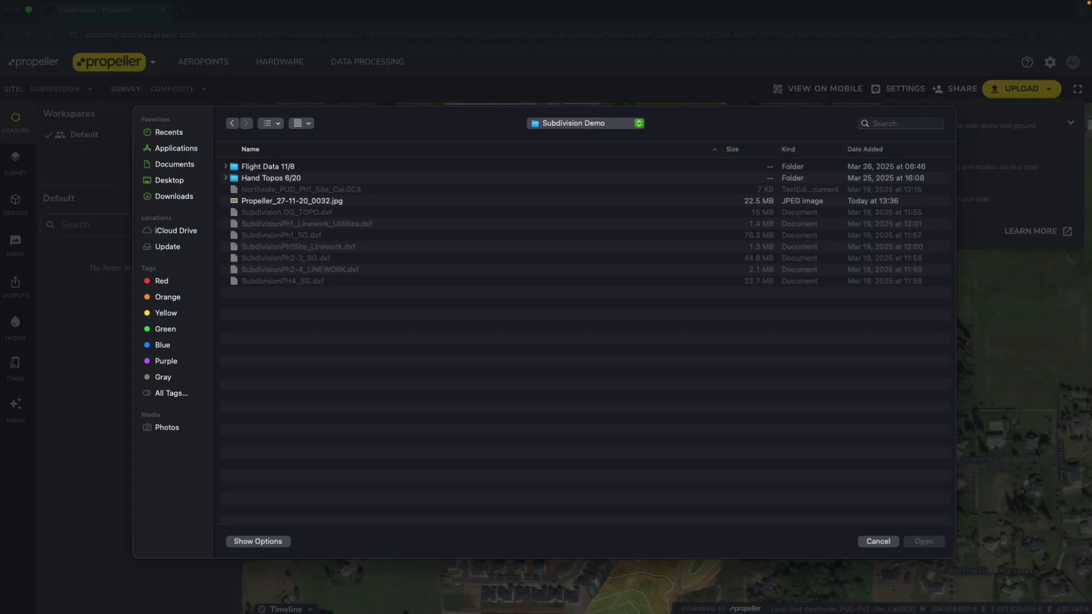
left_click(721, 201)
left_click(923, 540)
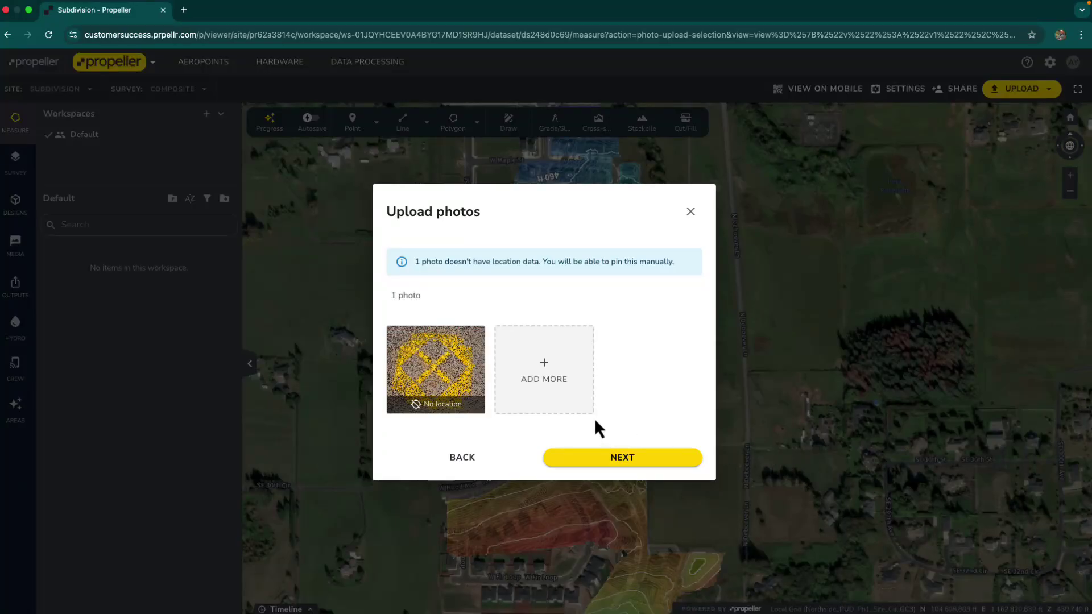
left_click(597, 459)
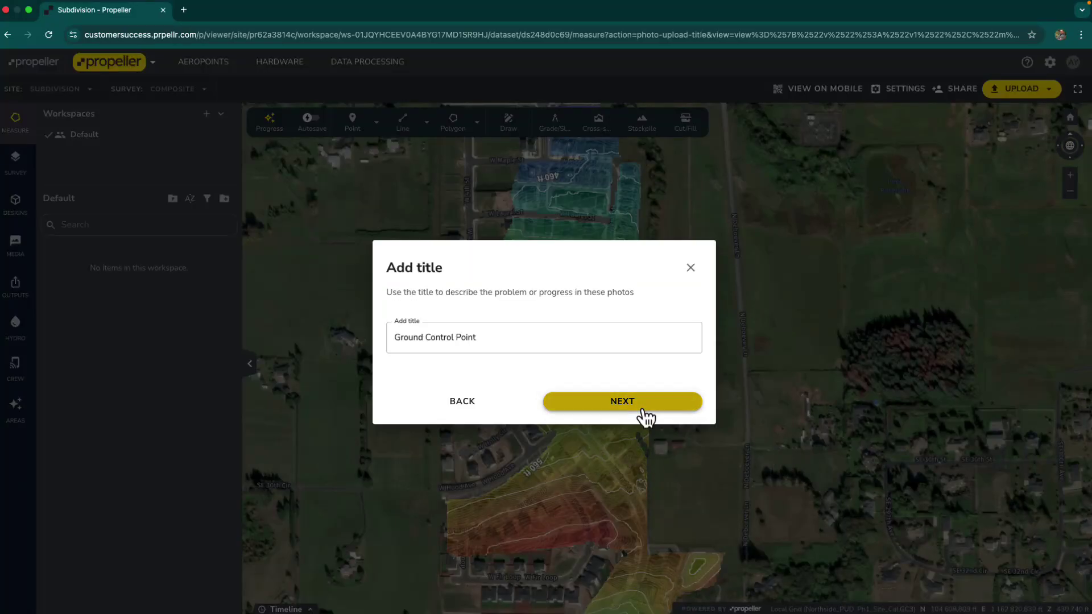
left_click(641, 405)
left_click(641, 405)
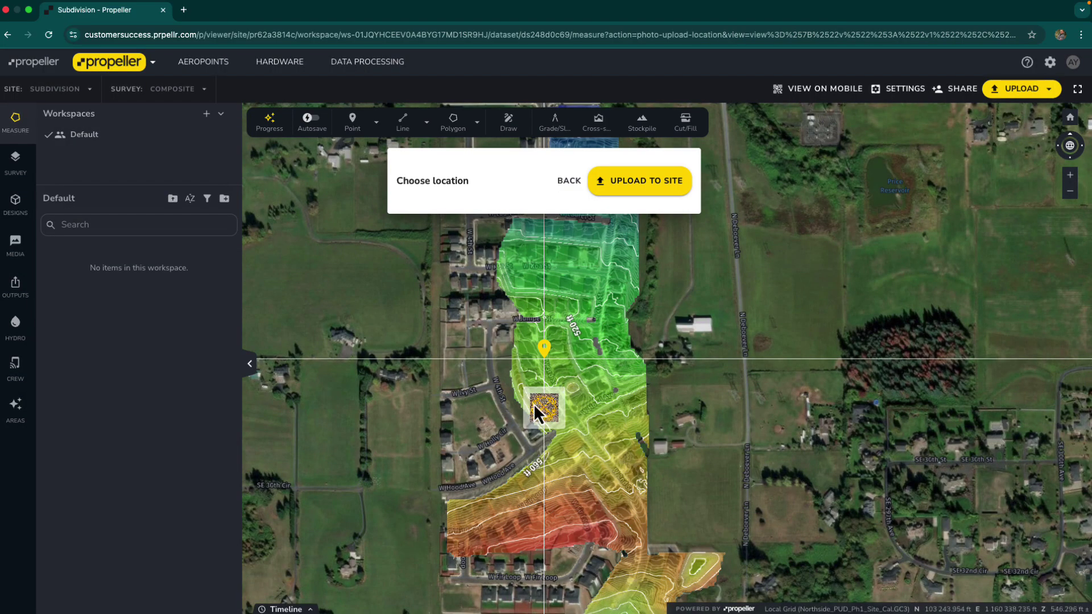
left_click_drag(555, 367, 523, 319)
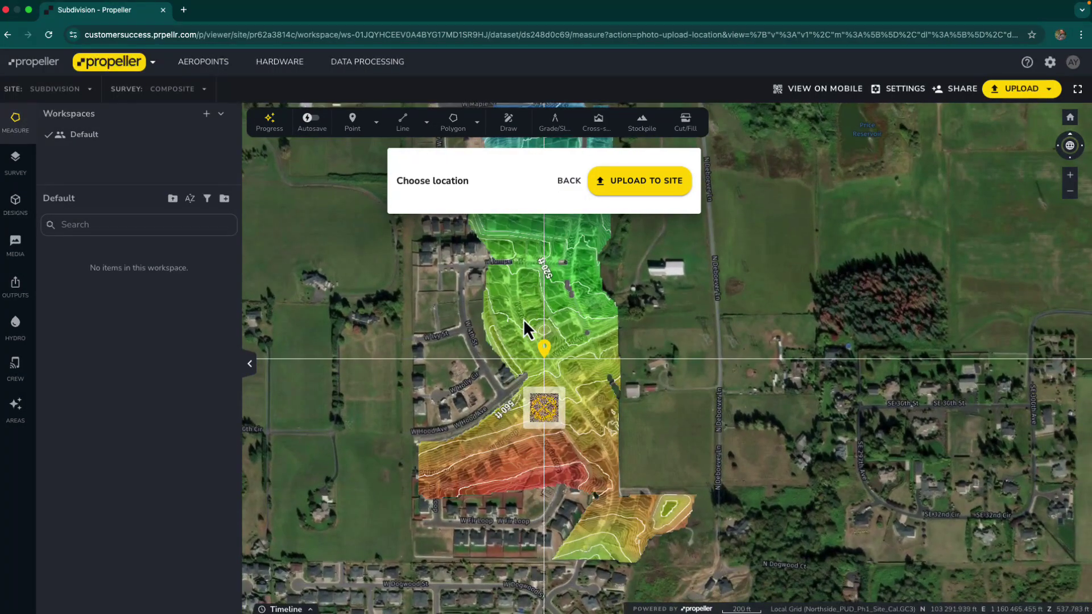
left_click(629, 183)
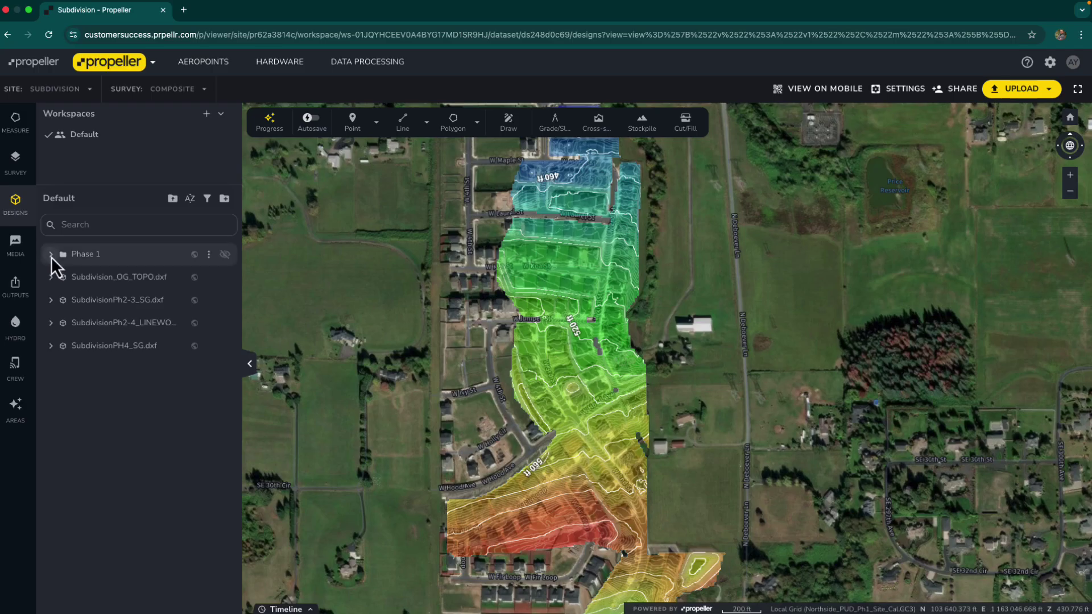
Step: Show the V-PROP-SUBD-RWAY layer of the Phase 1 utilities linework design on the map
left_click(51, 257)
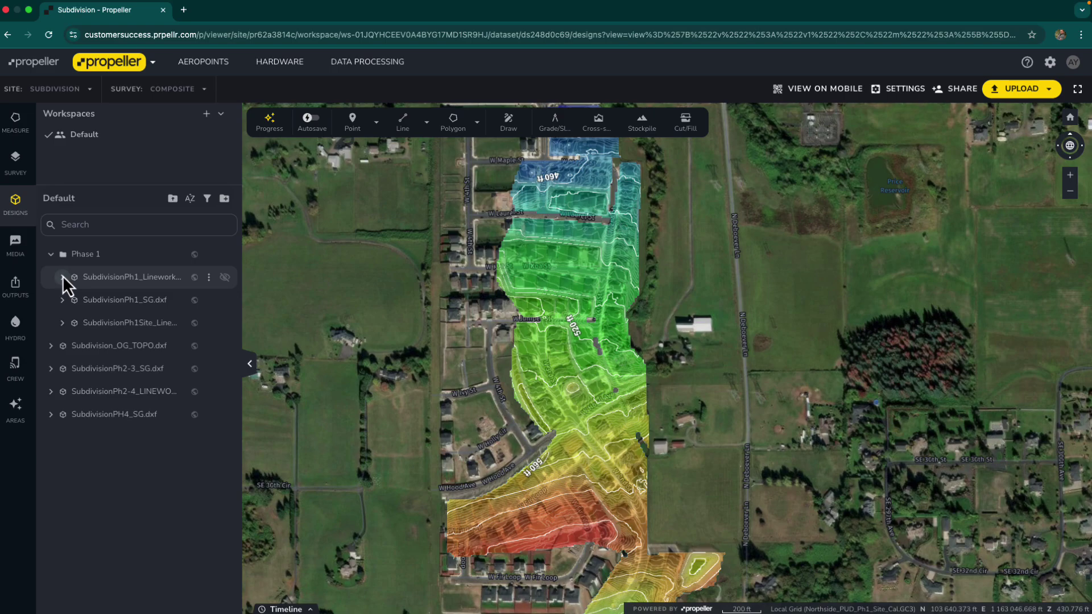
left_click(63, 277)
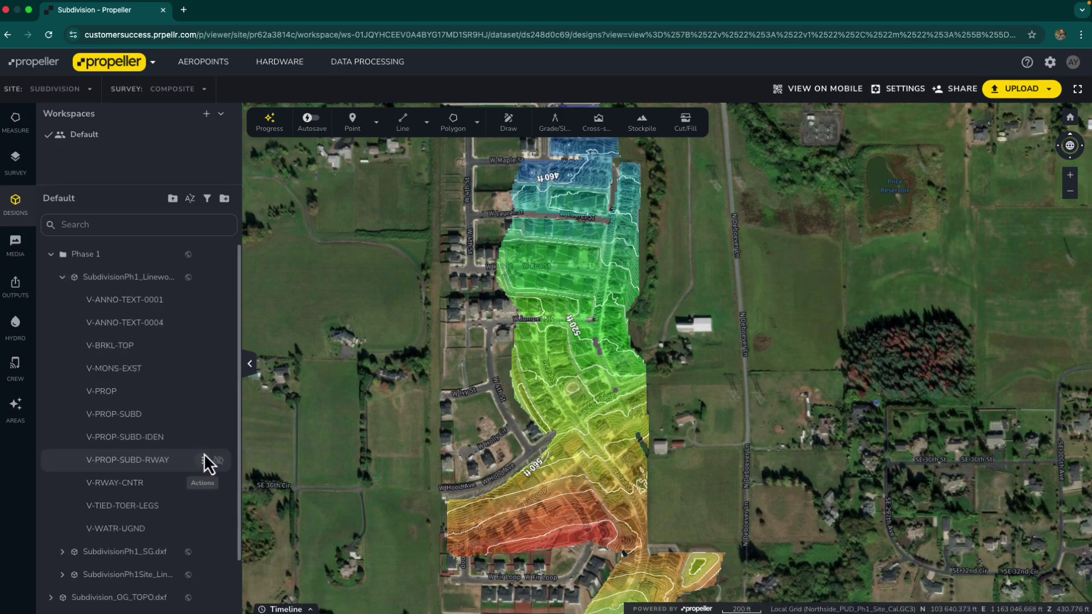
left_click(219, 459)
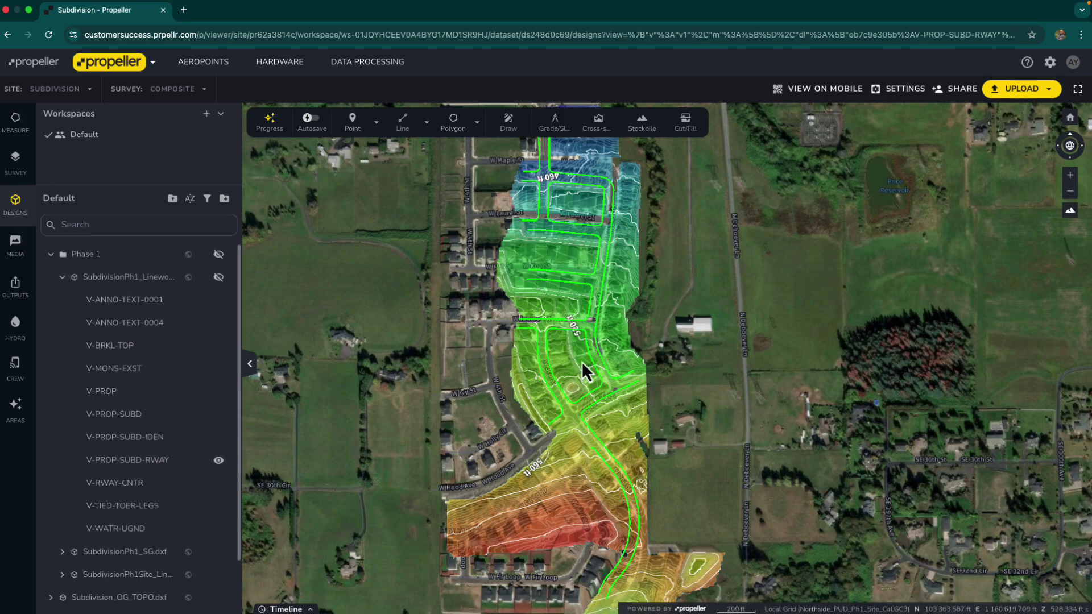
Step: Clamp the Phase 1 utilities linework design to the ground
mouse_move(581, 361)
left_mouse_down()
mouse_move(562, 336)
mouse_move(589, 316)
mouse_move(612, 322)
left_mouse_up()
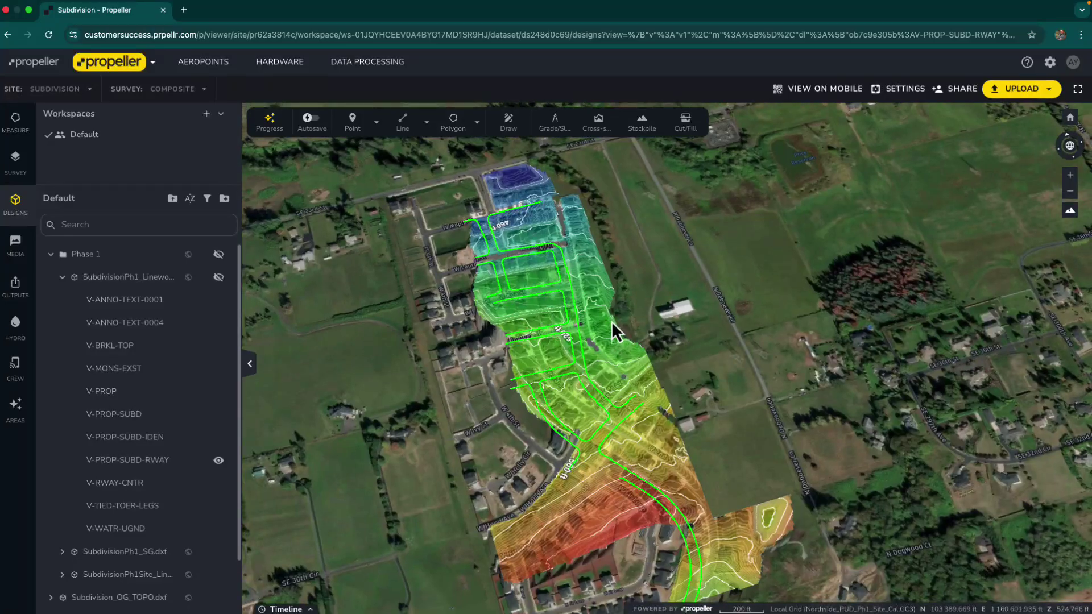
left_click(203, 461)
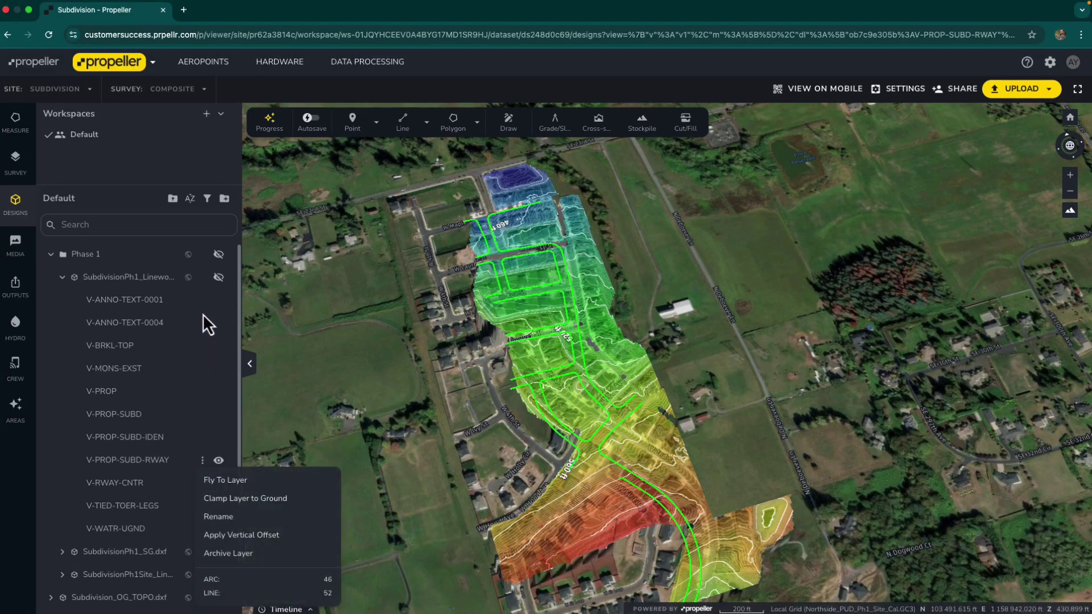
left_click(200, 294)
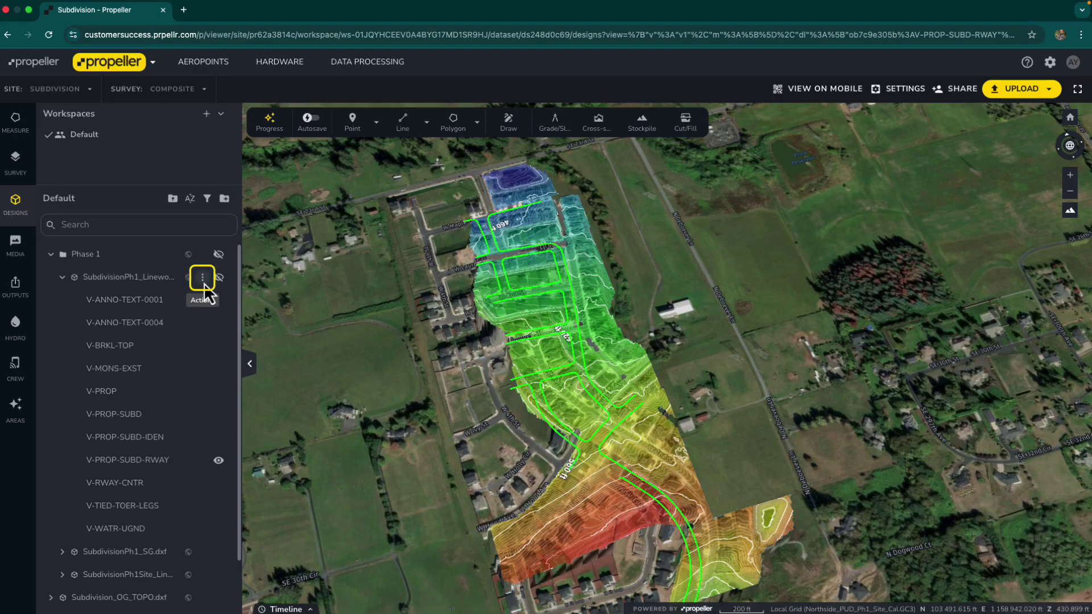
left_click(202, 279)
left_click(215, 318)
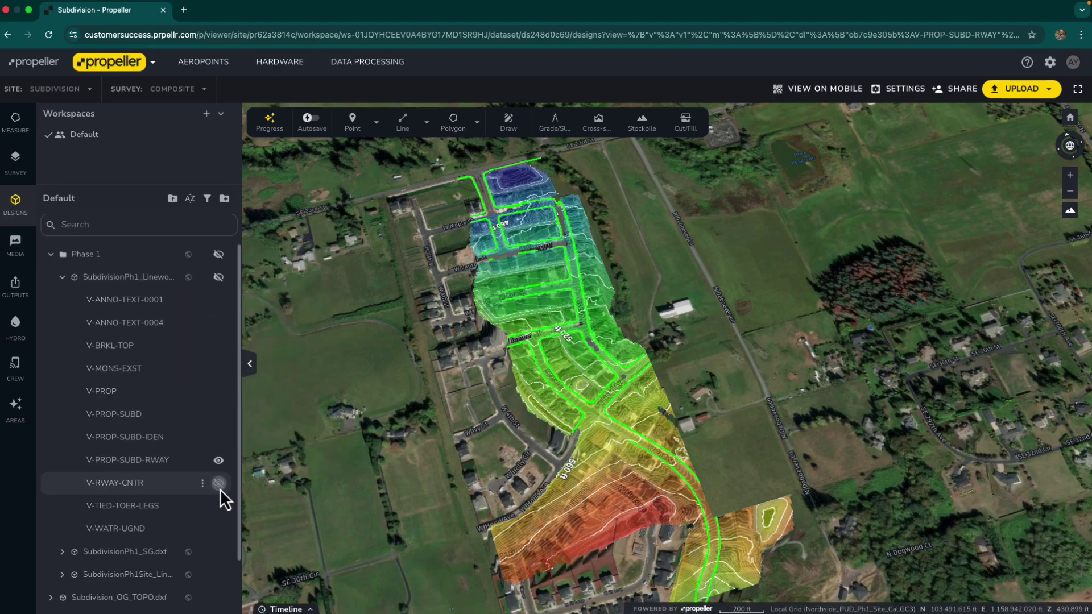
Step: Show the V-RWAY-CNTR, V-PROP, V-MONS-EXST and V-WATR-UGND layers of the Phase 1 utilities linework design on the map
left_click(218, 483)
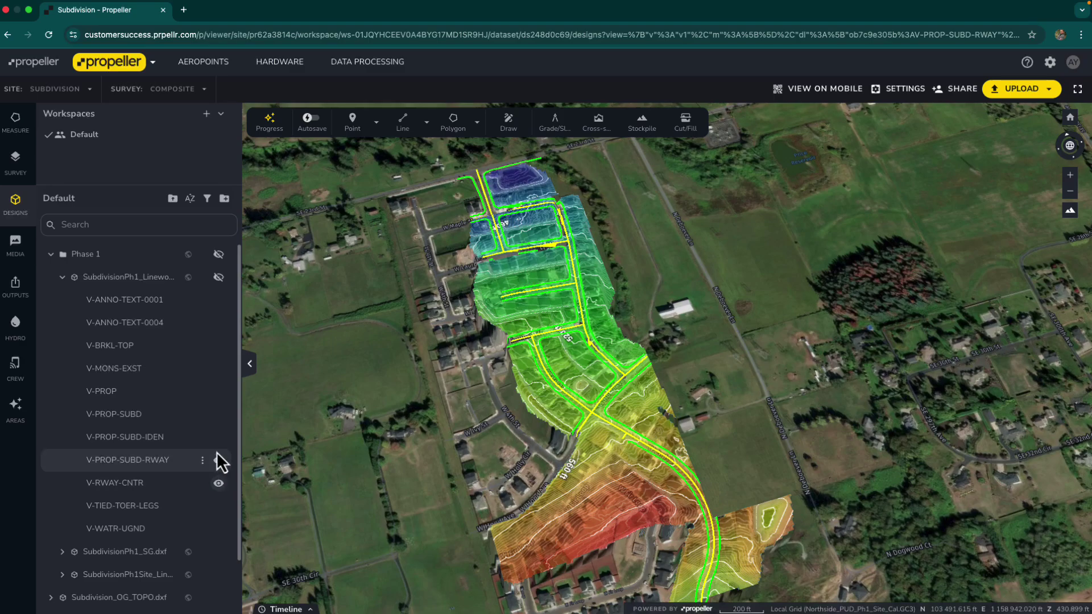
left_click(218, 393)
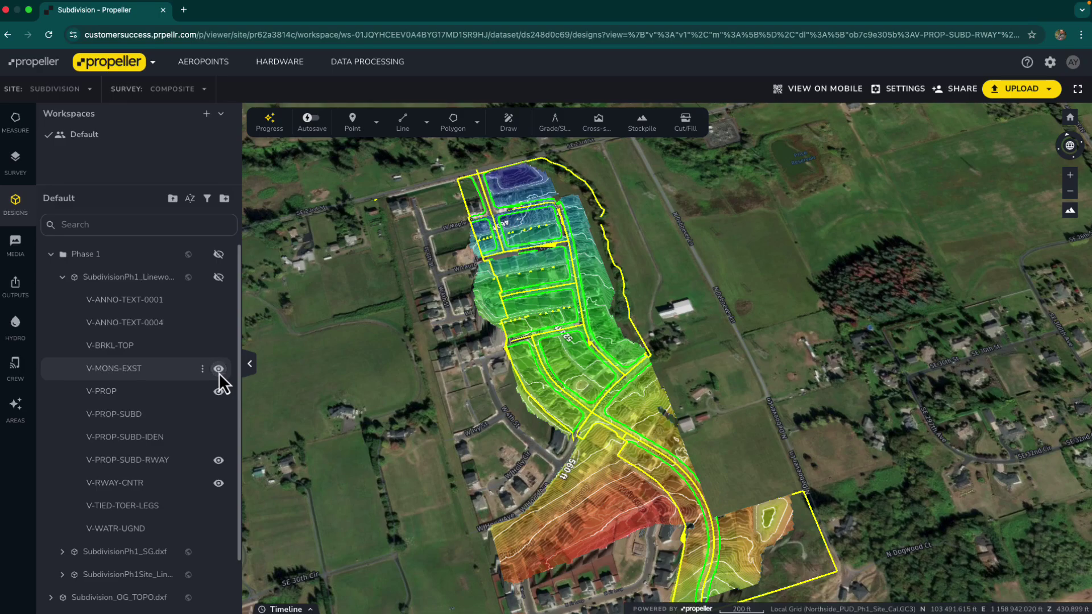
left_click(218, 529)
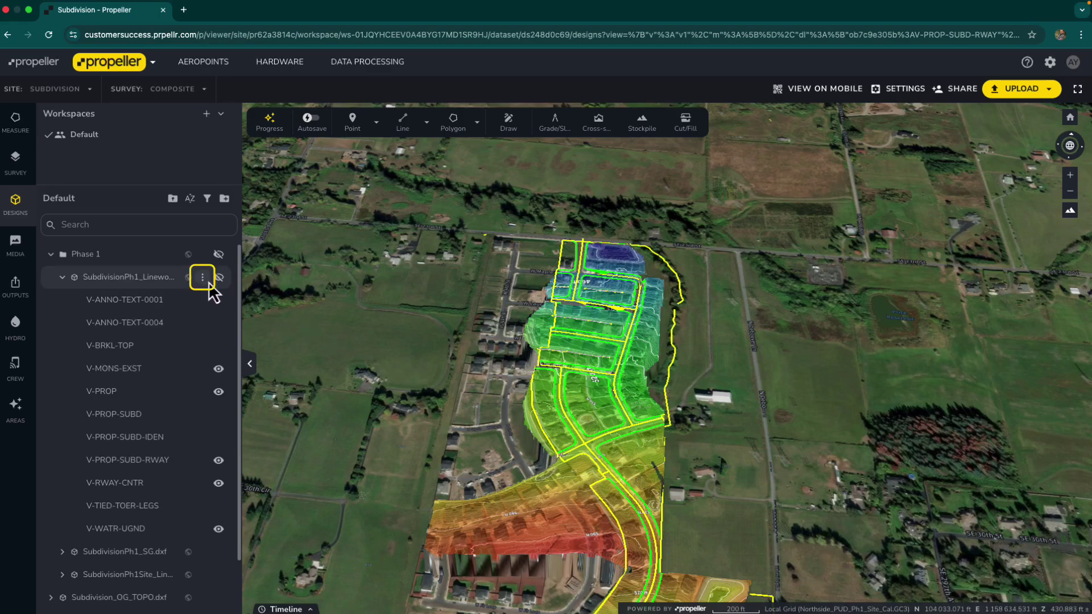
left_click(206, 283)
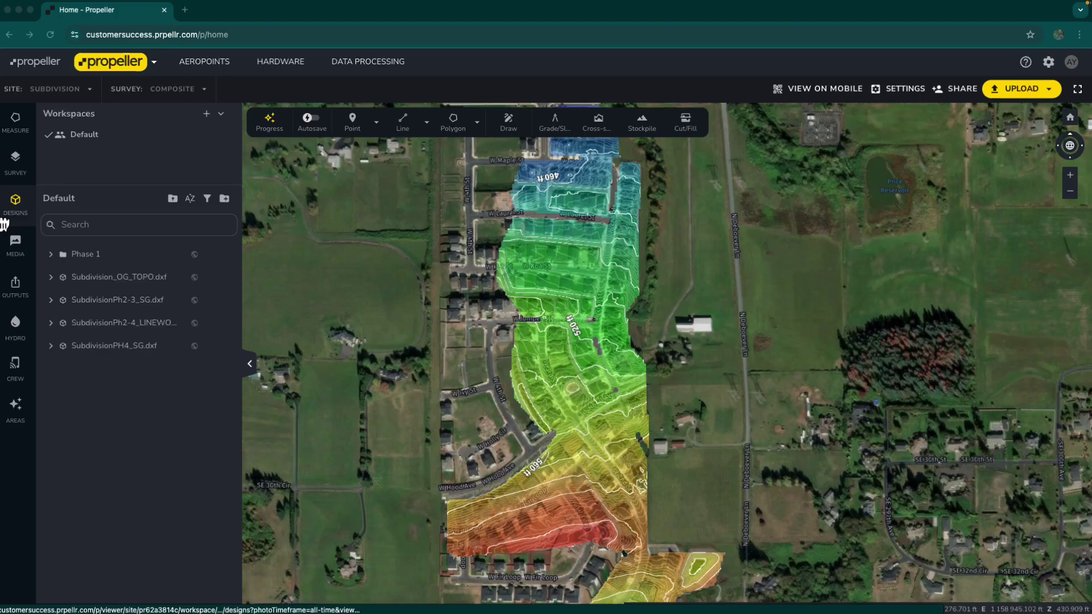
Step: Expand the Phase 1 folder and show the Subgrade Trimesh layer of the SubdivisionPh1_SG.dxf design on the map
left_click(50, 254)
left_click(62, 300)
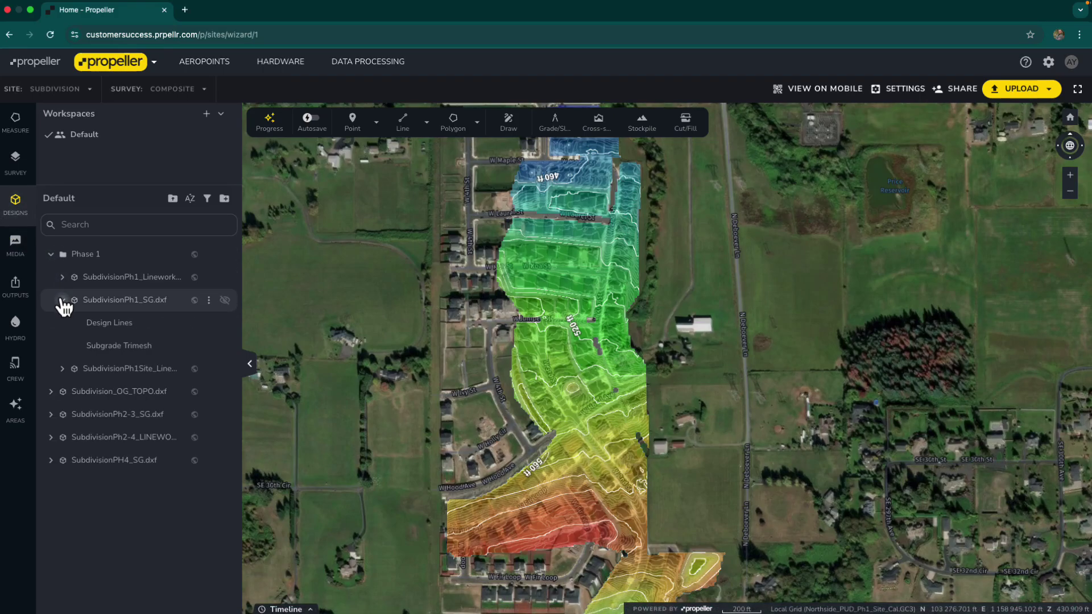
left_click(225, 347)
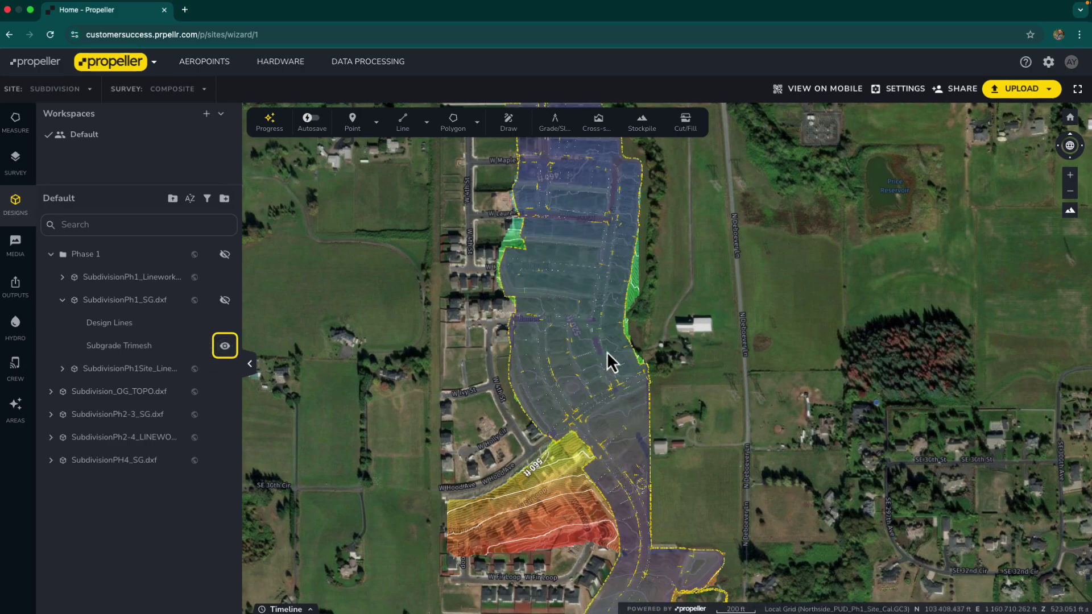
scroll(586, 341, "up", 2)
left_click_drag(561, 327, 575, 386)
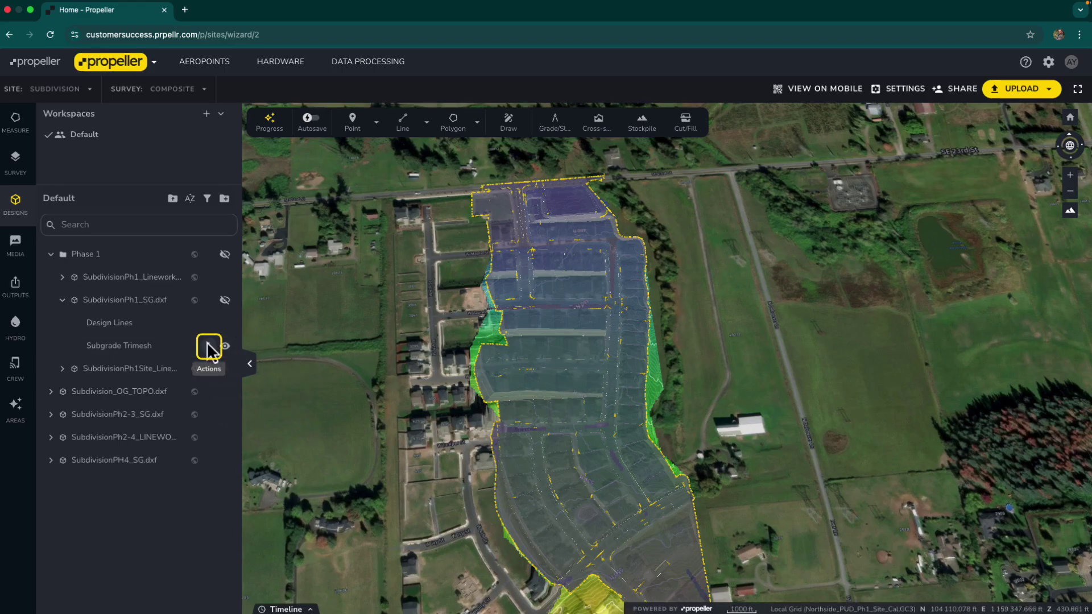
Step: Apply a vertical offset of -0.1 ft to the Subgrade Trimesh layer and show the offset layer instead of the original
left_click(208, 345)
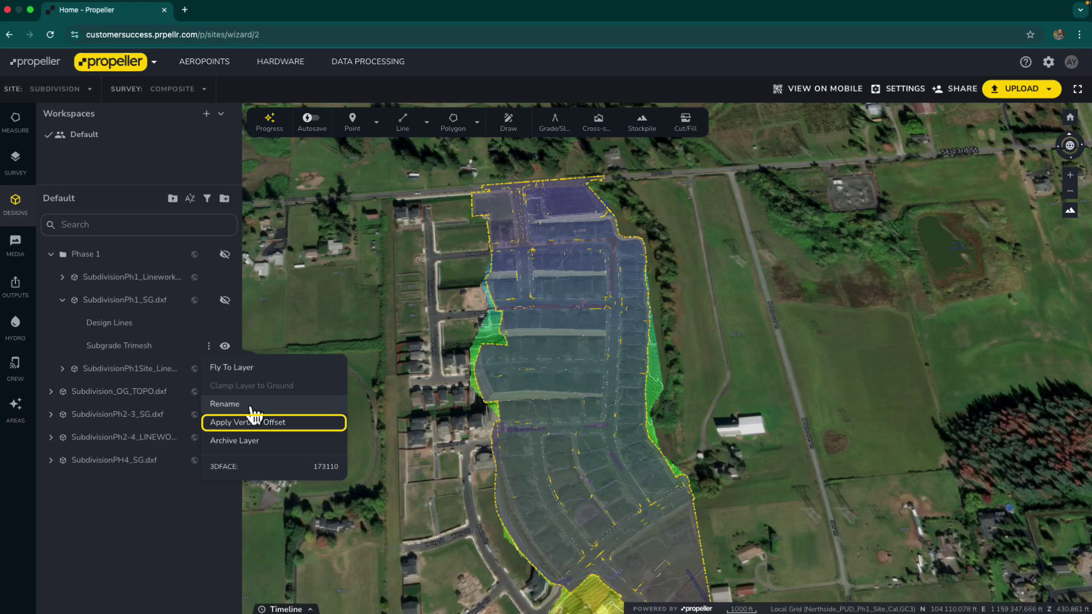
left_click(260, 422)
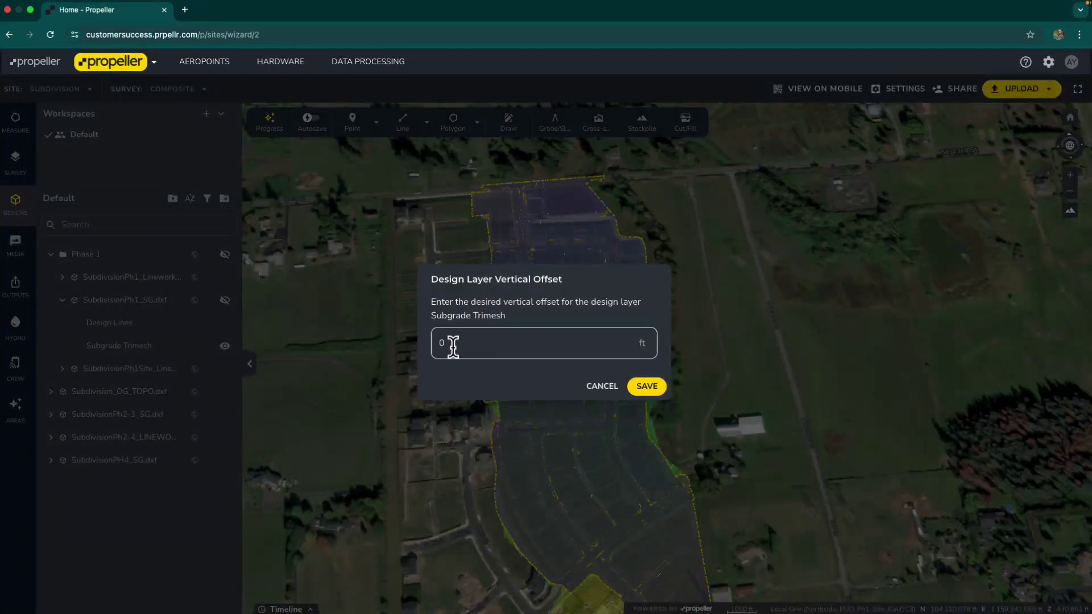
left_click_drag(453, 344, 428, 343)
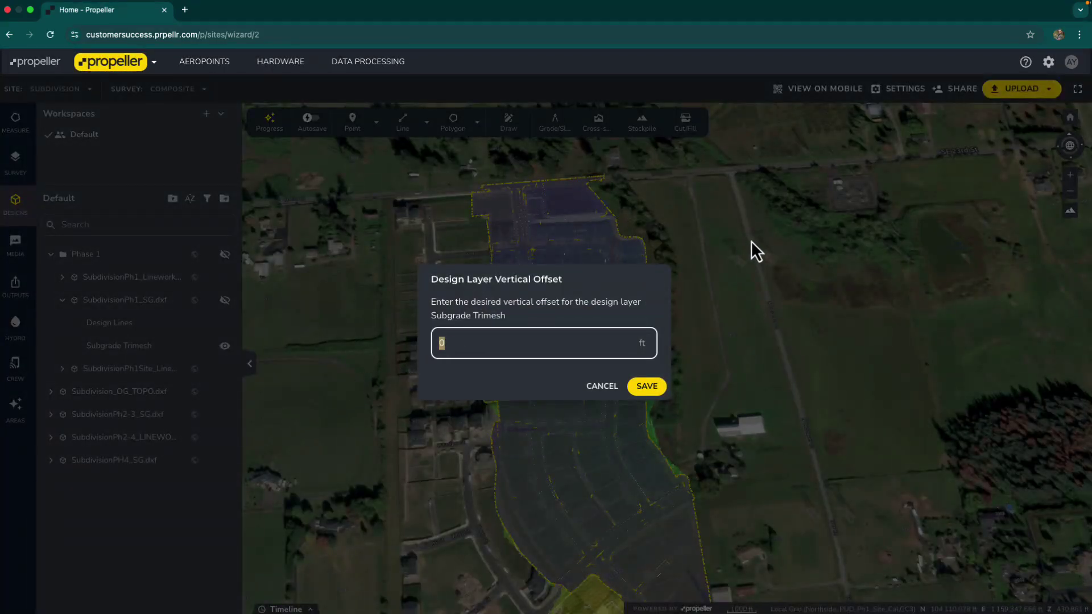
type("-0.1")
left_click(658, 386)
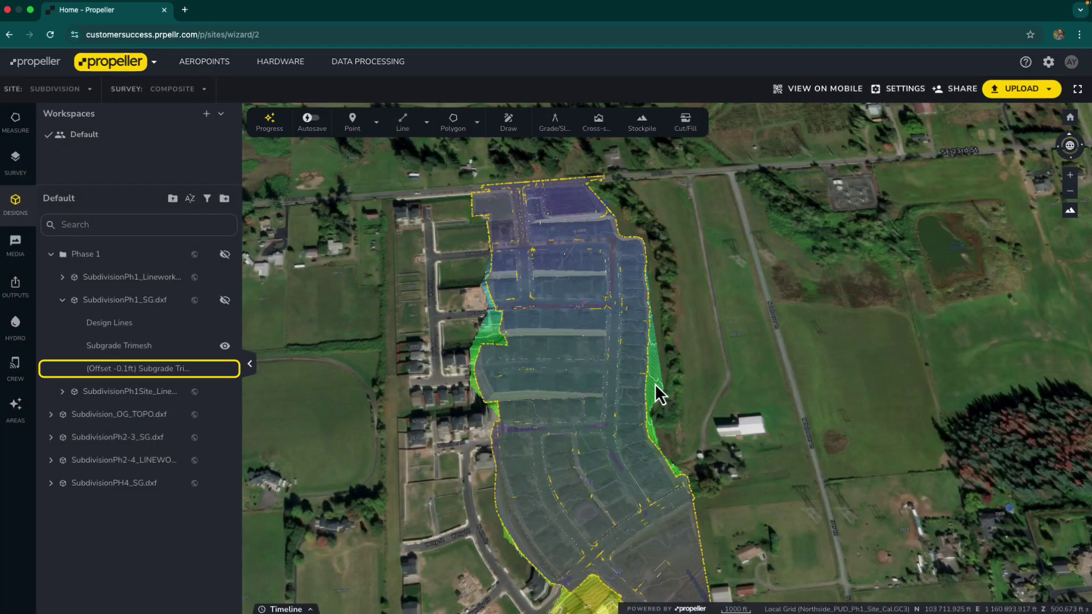
left_click(225, 346)
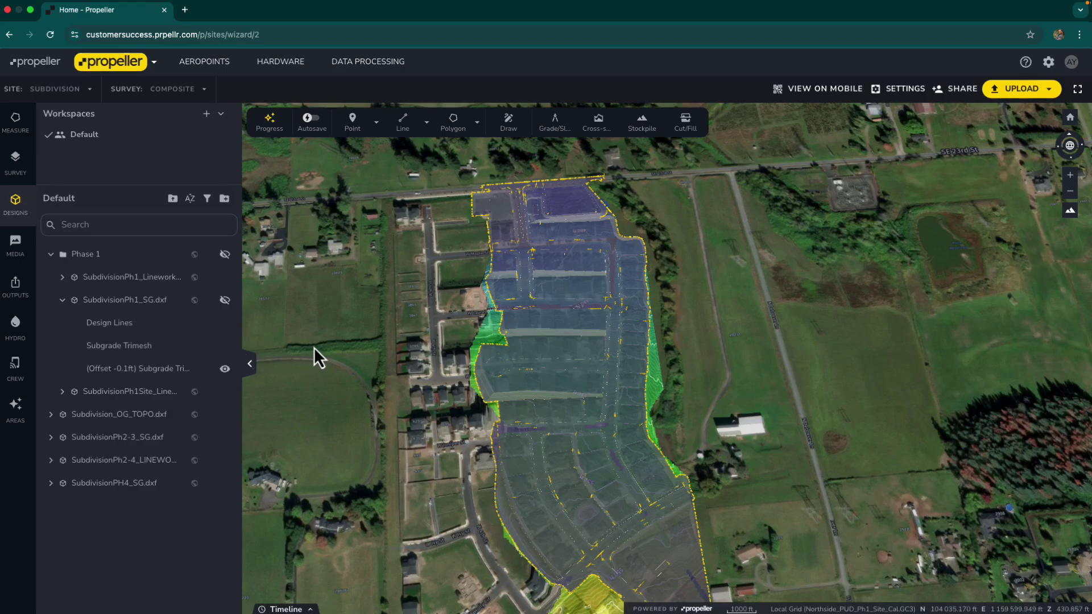
Step: Convert the boundary of the offset Subgrade Trimesh into a Cut/Fill measurement and hide the offset layer
left_click(482, 397)
left_click(501, 439)
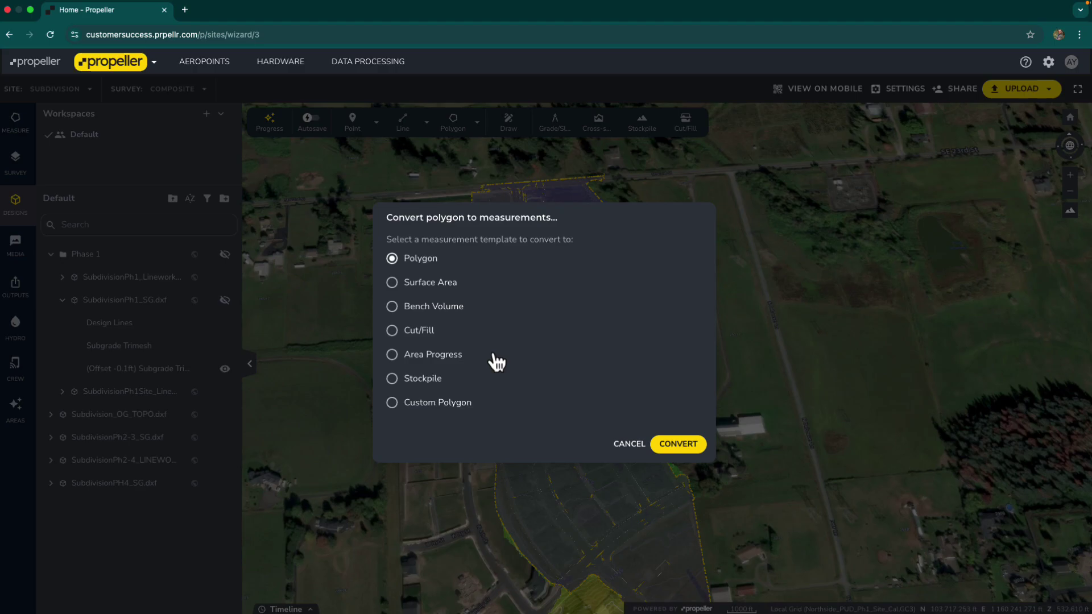
left_click(398, 332)
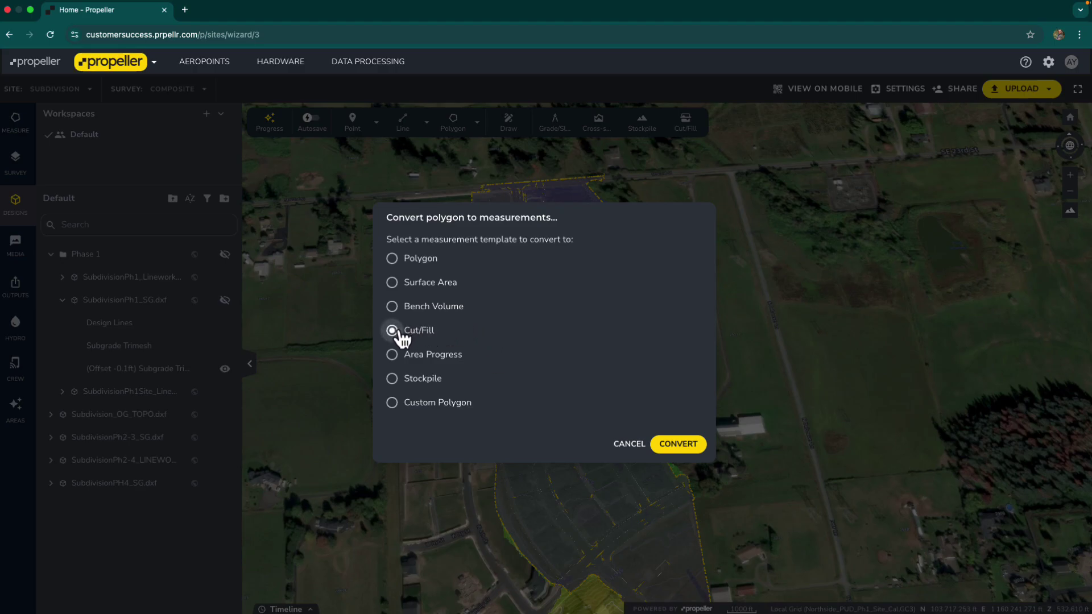
left_click(669, 445)
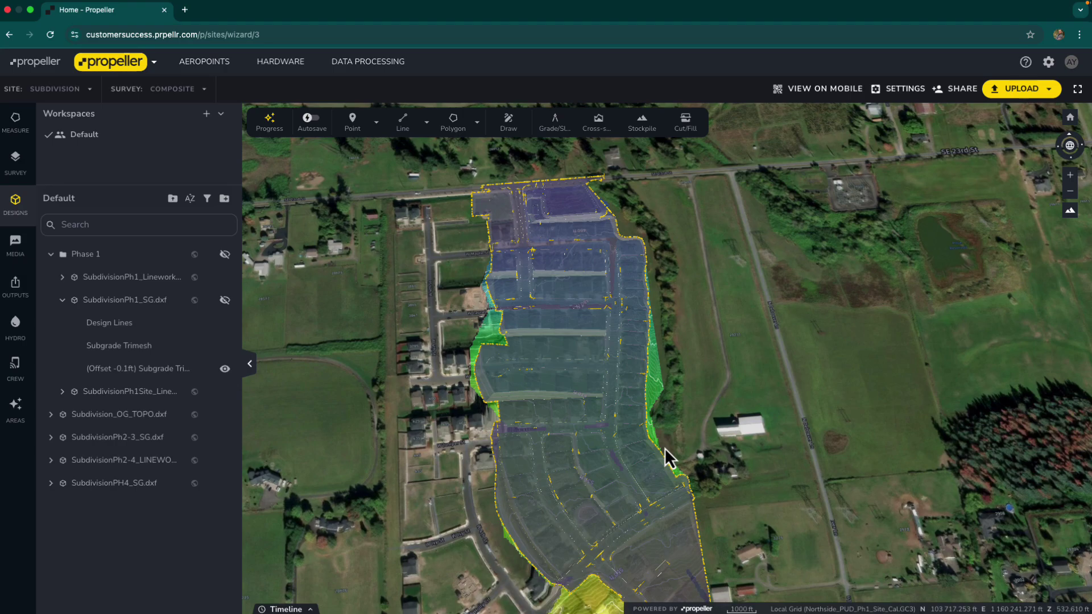
left_click(226, 369)
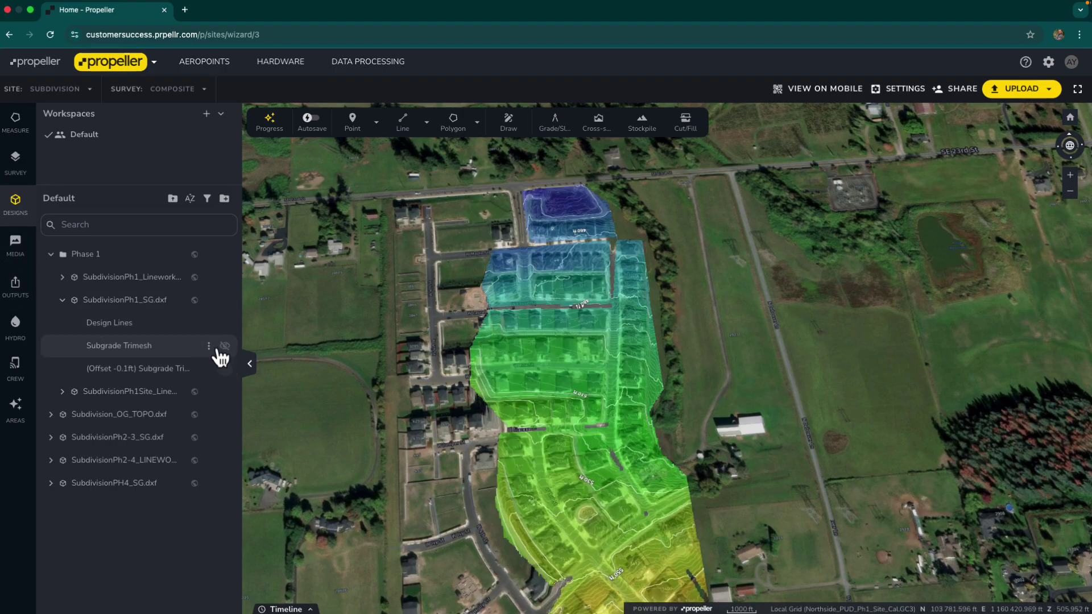
Step: Open the surface-polyline-1 measurement and examine which surveys and designs can be chosen as its To Surface
left_click(17, 126)
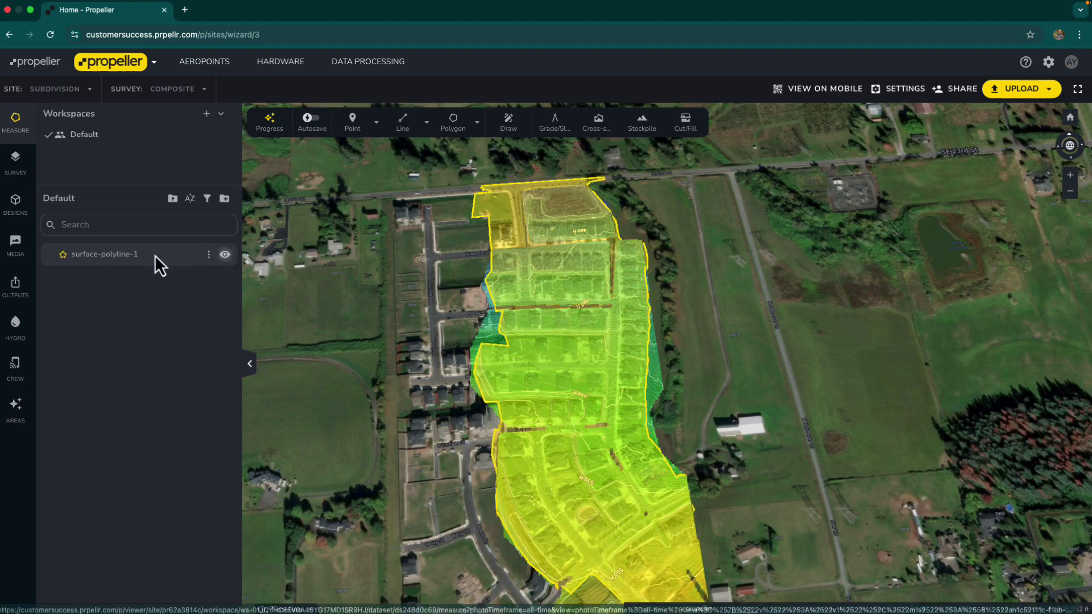
left_click(152, 255)
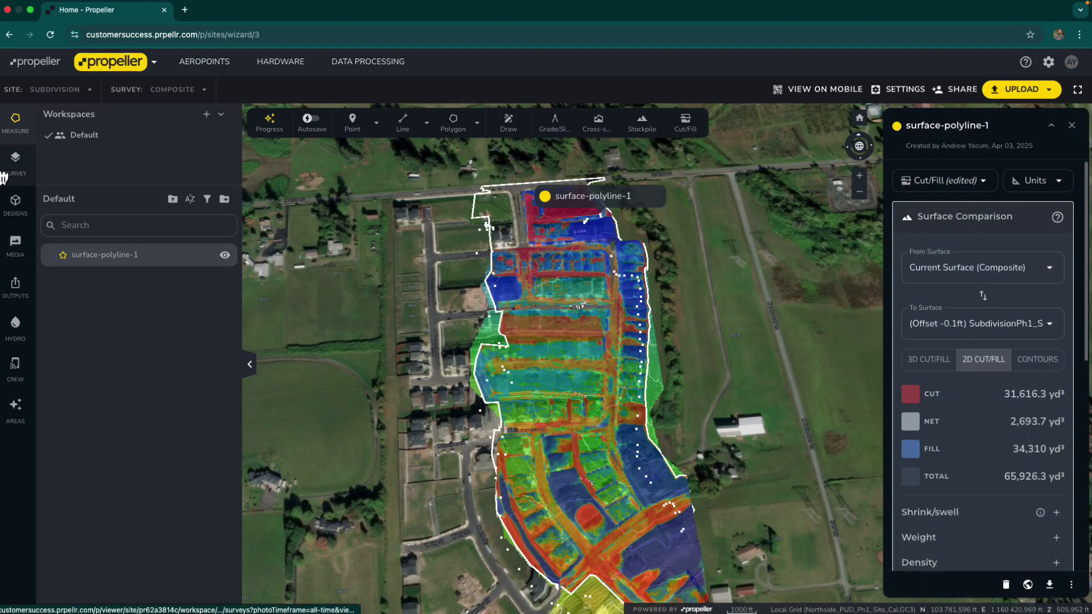
left_click(1002, 331)
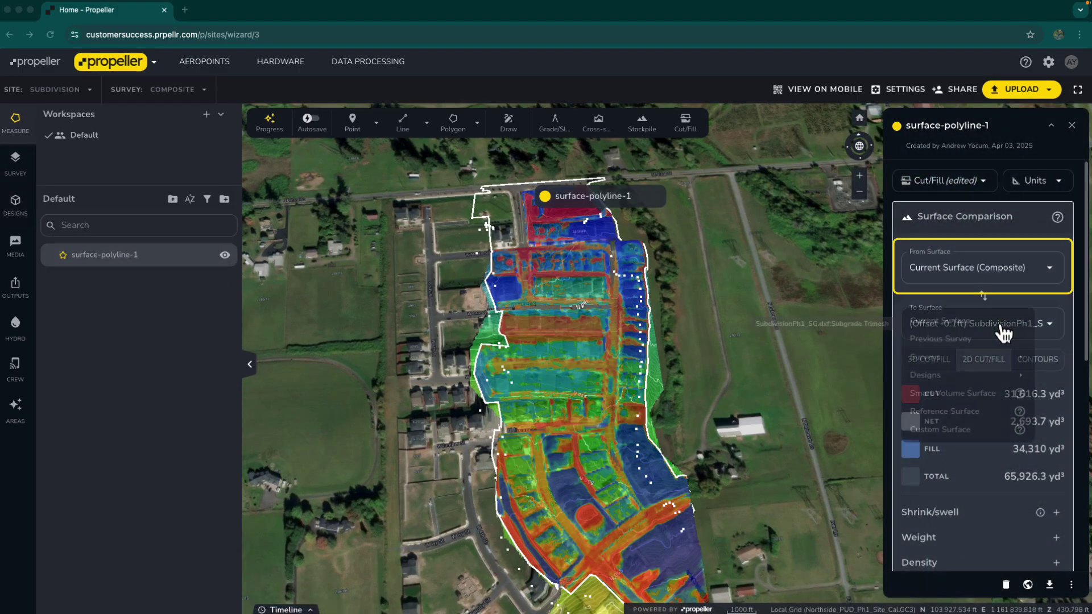
left_click(1005, 359)
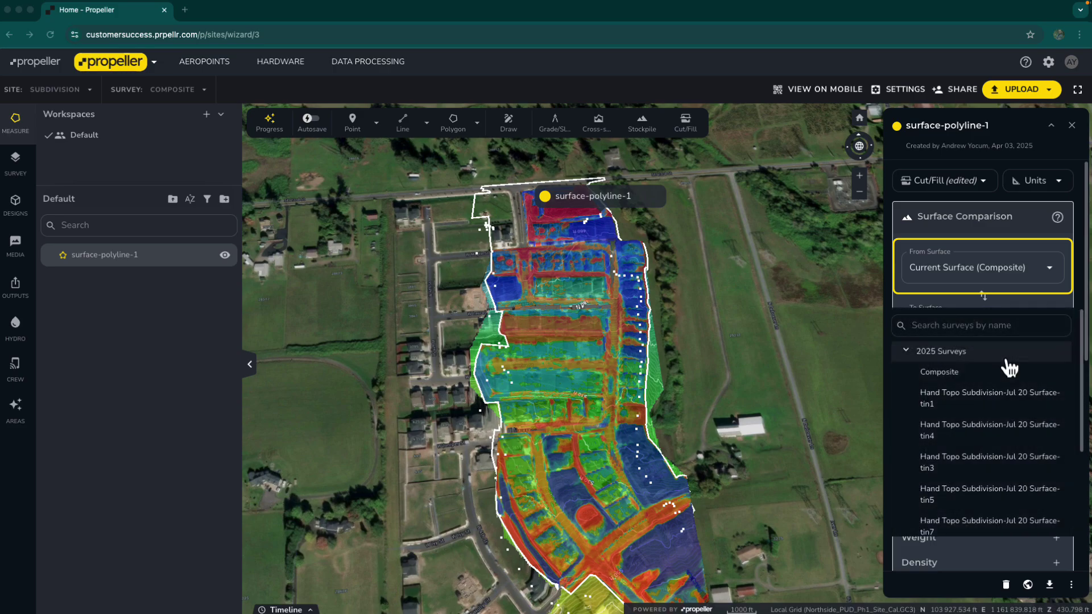
left_click(1024, 304)
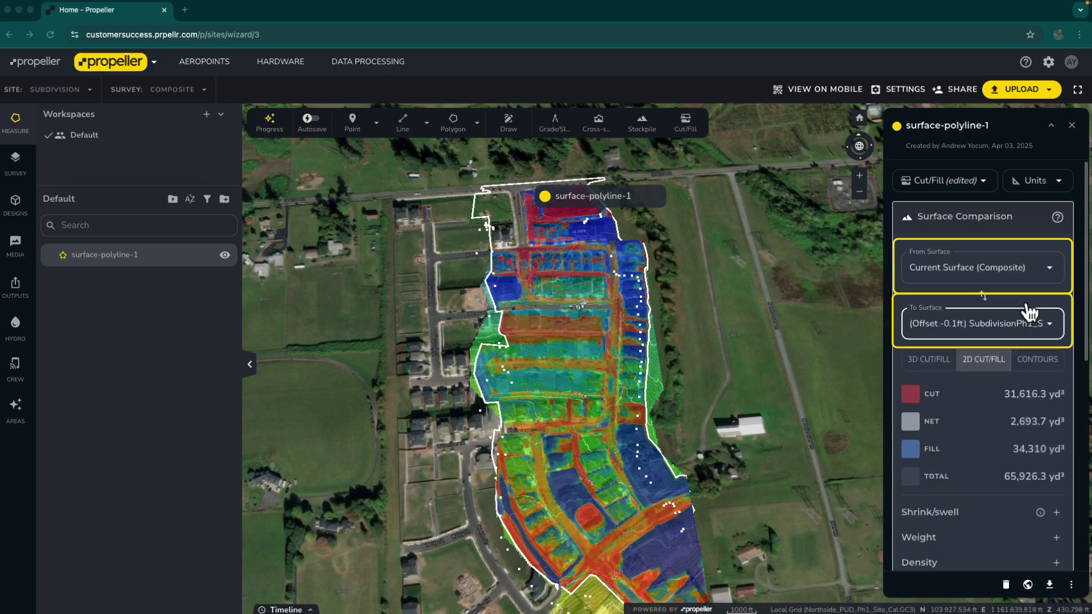
left_click(1023, 334)
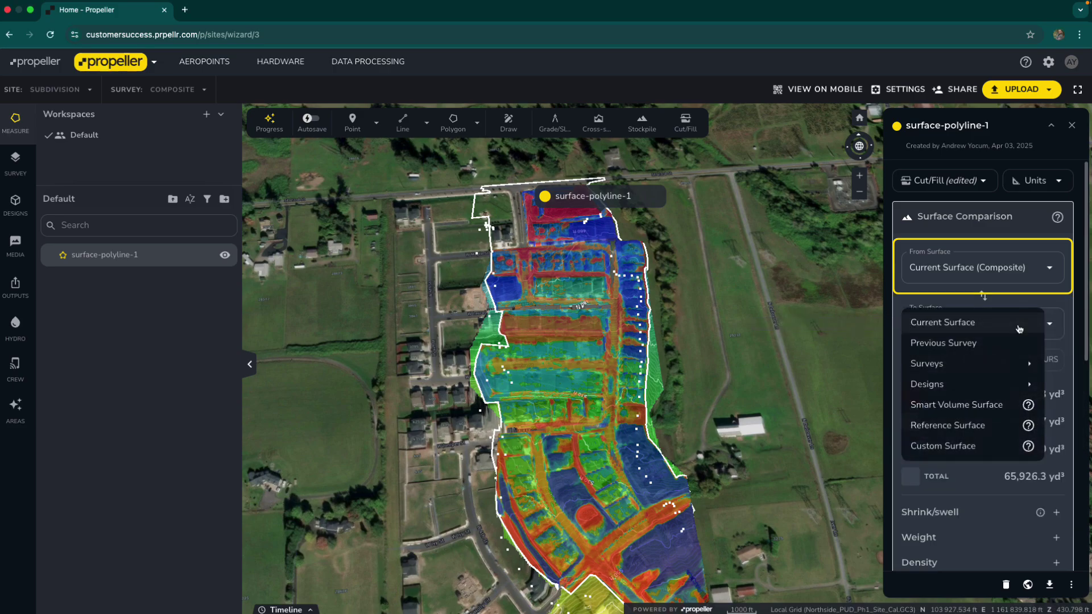
left_click(1009, 377)
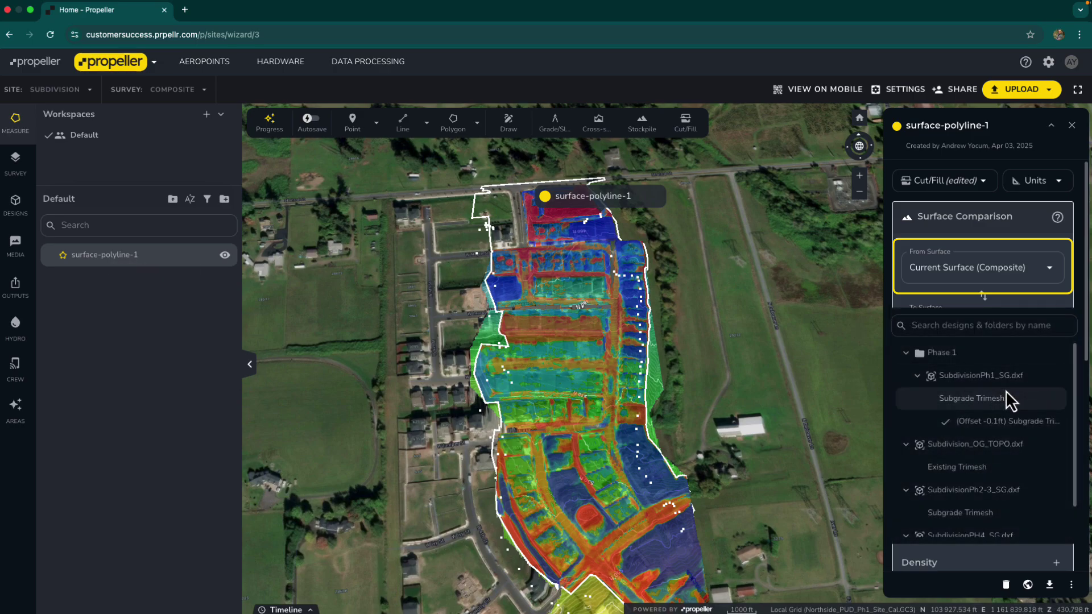
left_click(1017, 306)
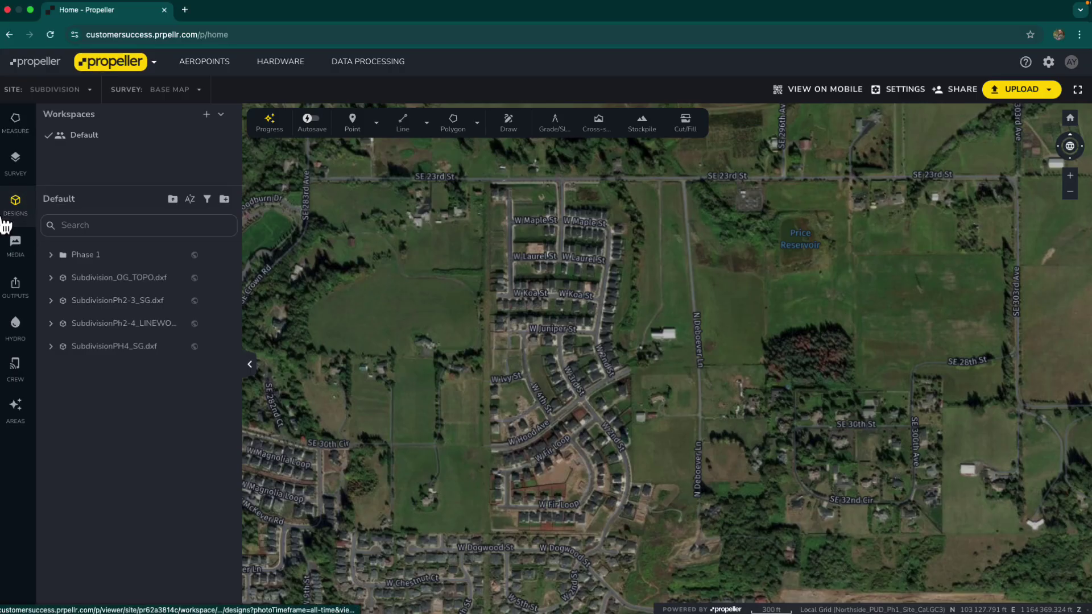
Step: Show the Existing Trimesh of Subdivision_OG_TOPO.dxf and draw a polygon of about 4,063,000 ft² just outside its whole boundary
left_click(51, 278)
left_click(225, 300)
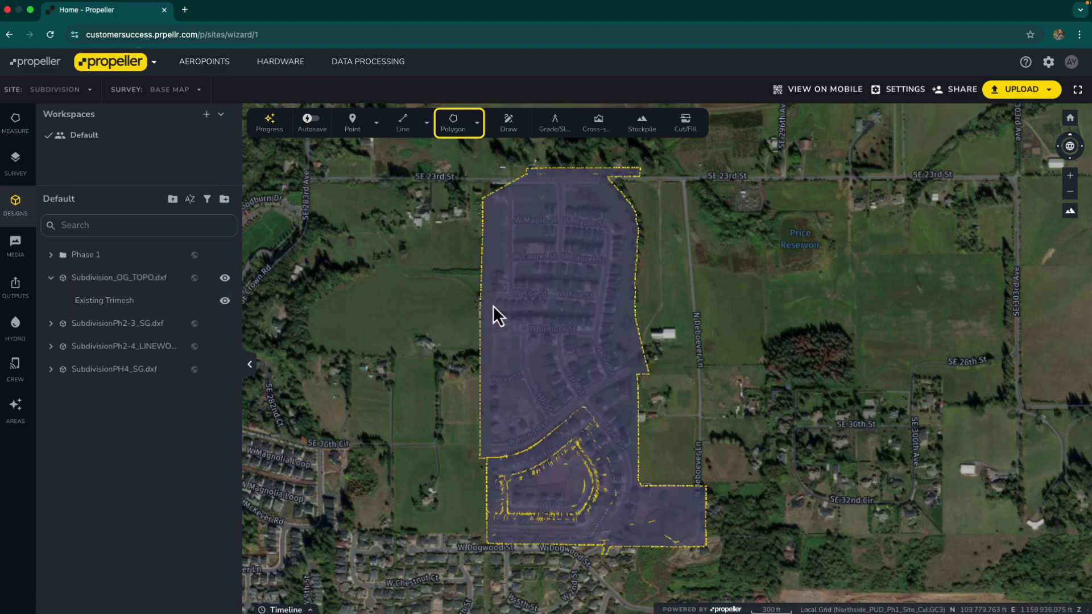
left_click(455, 123)
left_click(473, 159)
left_click(650, 161)
left_click(652, 479)
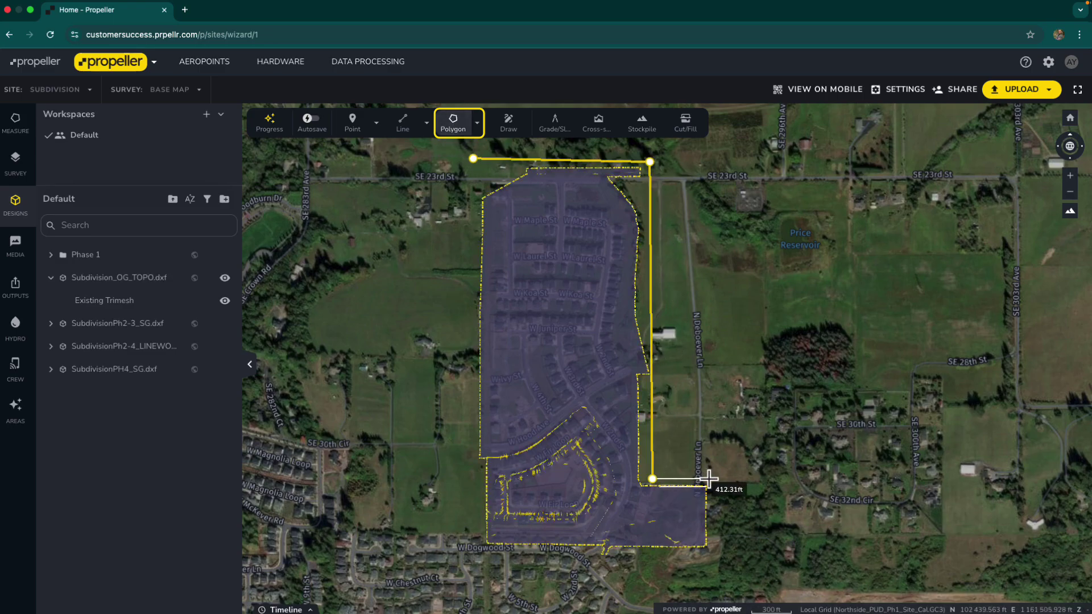
left_click(712, 480)
left_click(712, 555)
left_click(603, 559)
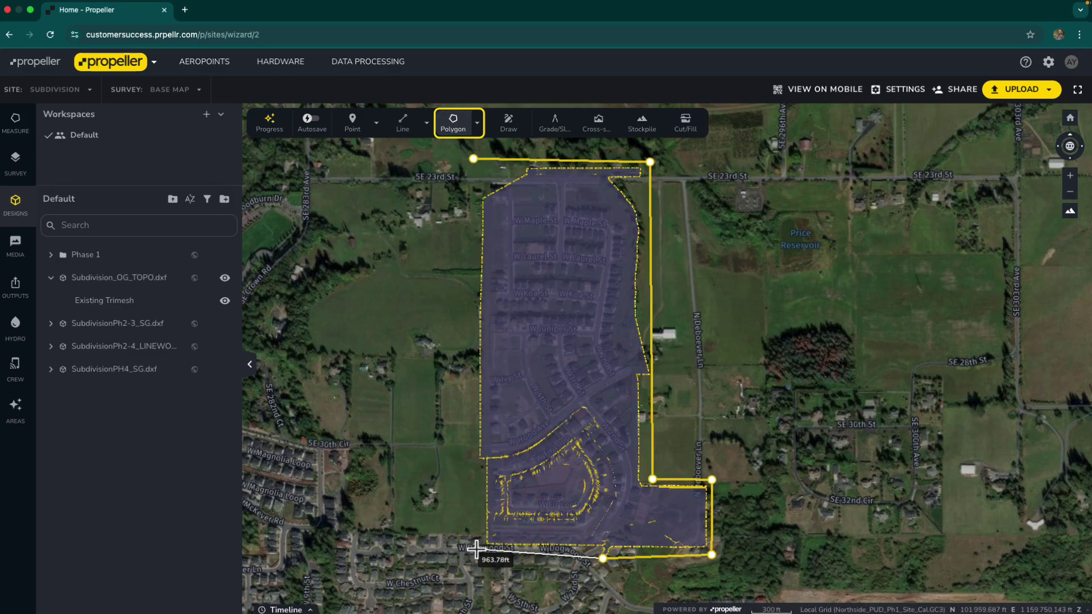
left_click(485, 547)
left_click(475, 457)
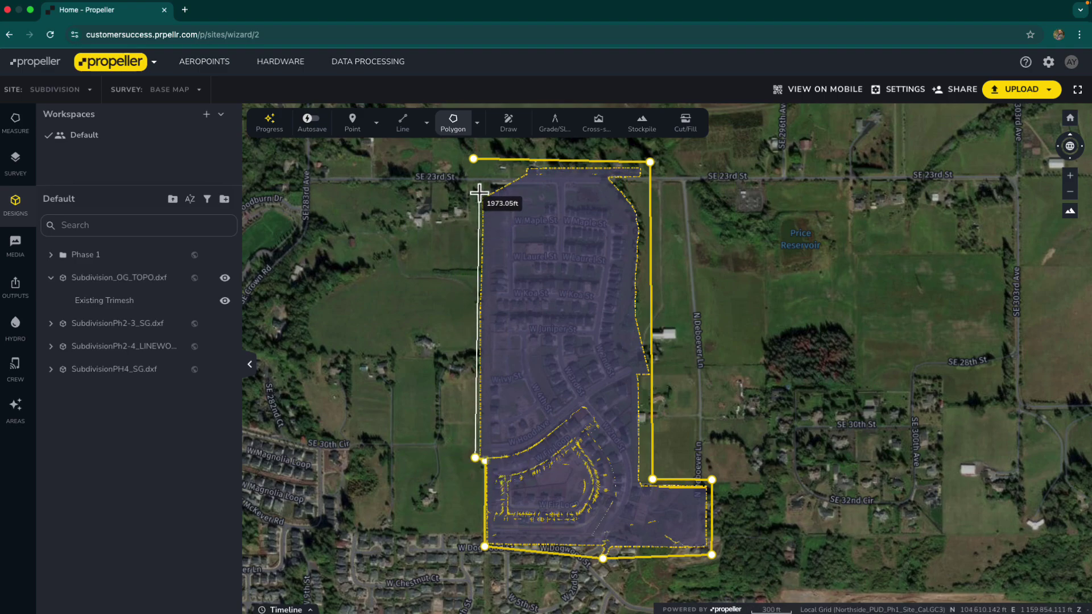
left_click(473, 160)
Step: Rename the boundary polygon as Flight Route-1 and save the measurement
right_click(538, 281)
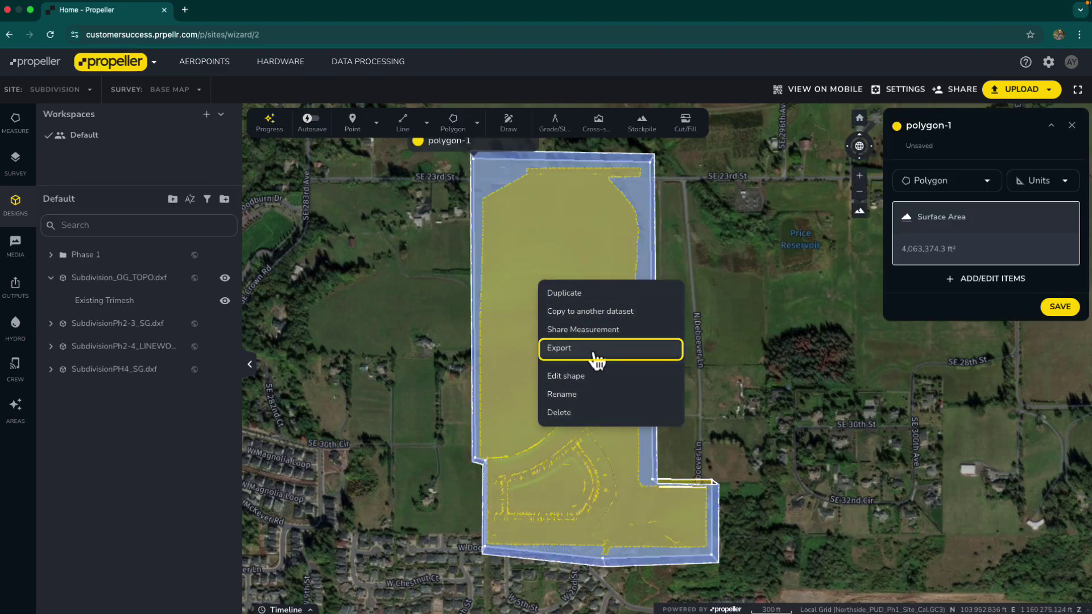
double_click(928, 128)
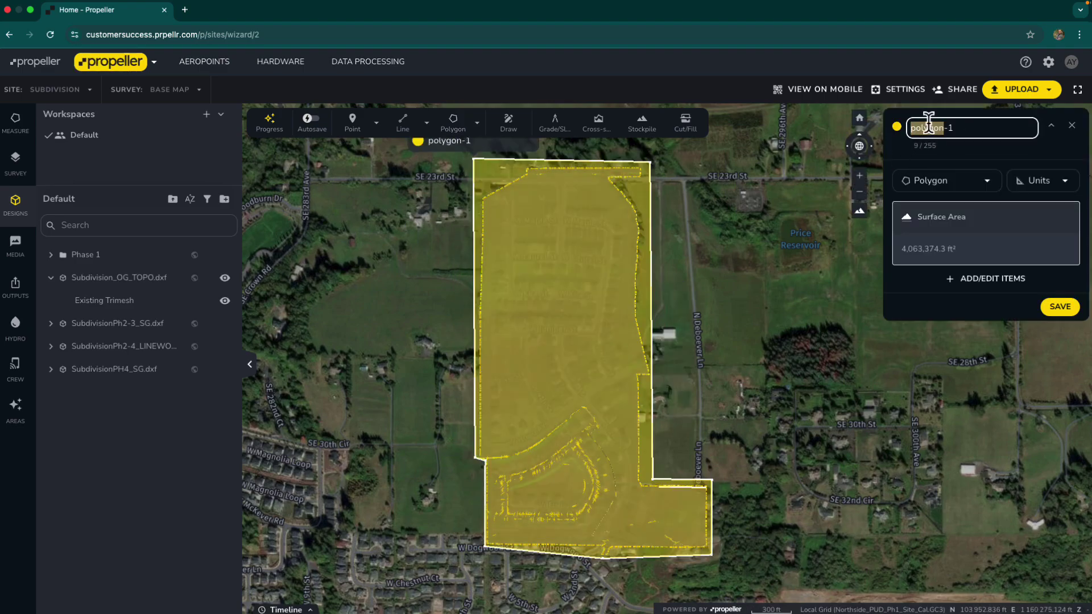
type("Flight Route")
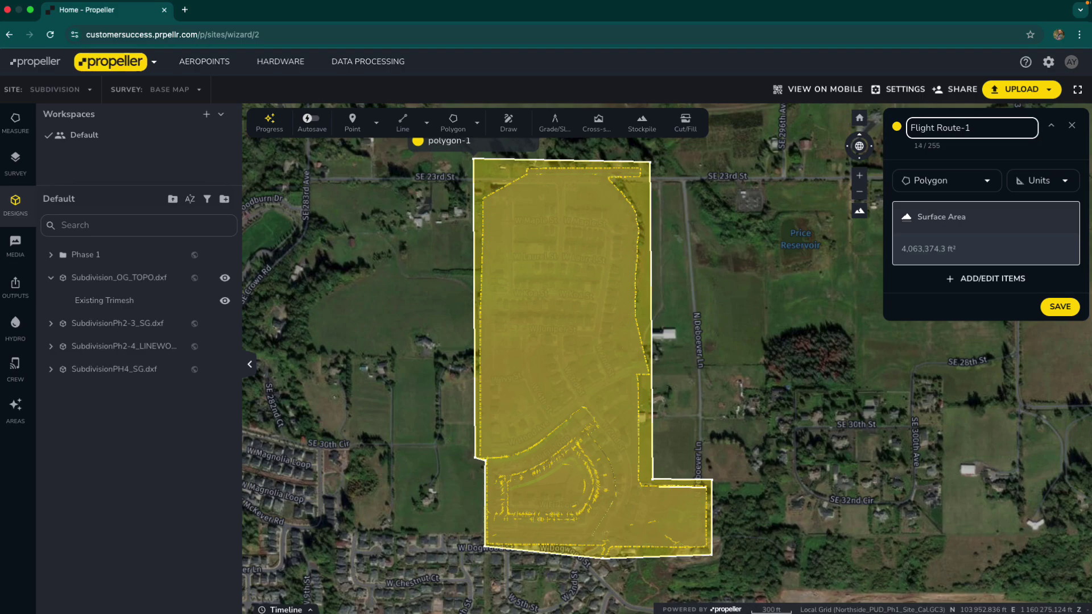
left_click(1056, 308)
Step: Export the Flight Route-1 measurement as a KML file
left_click(1071, 307)
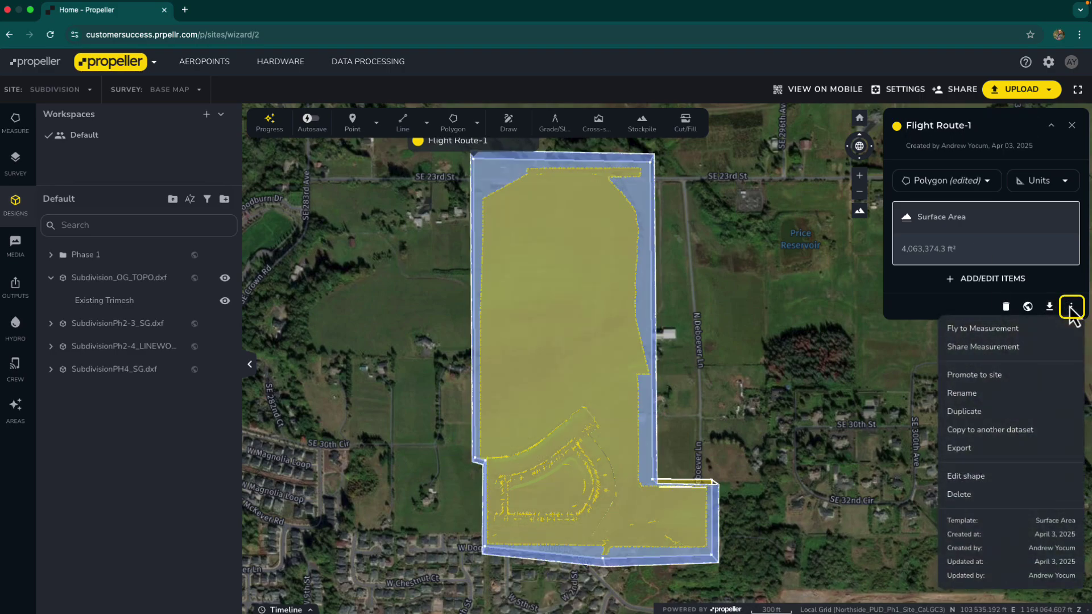
left_click(1024, 446)
left_click(406, 322)
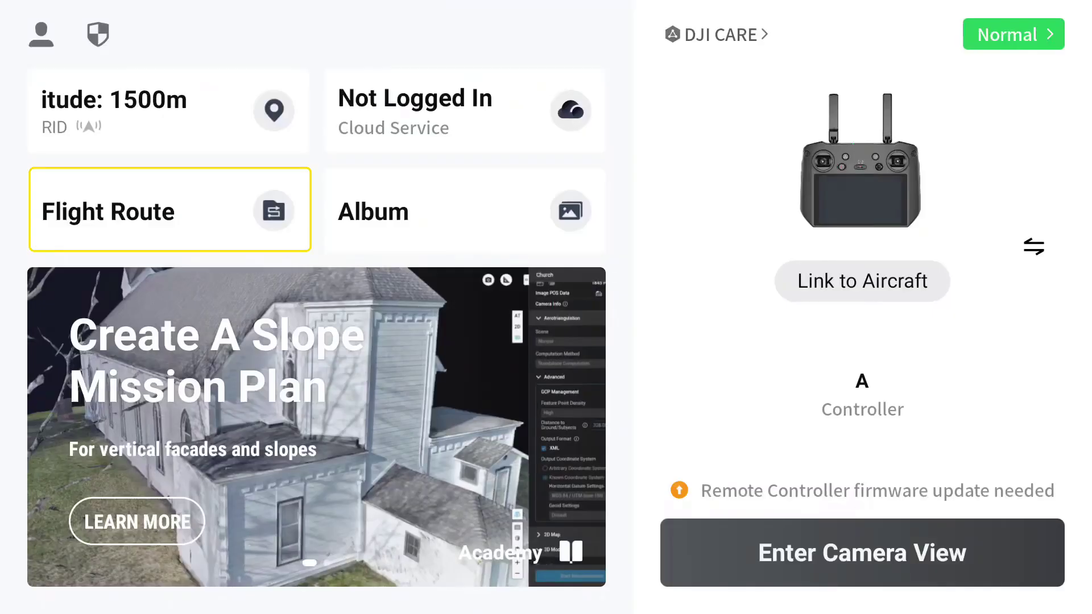
Step: In DJI Pilot 2, choose Flight Route-1.kml from the 8765-4321 SD card folder for import into the flight route library
left_click(195, 212)
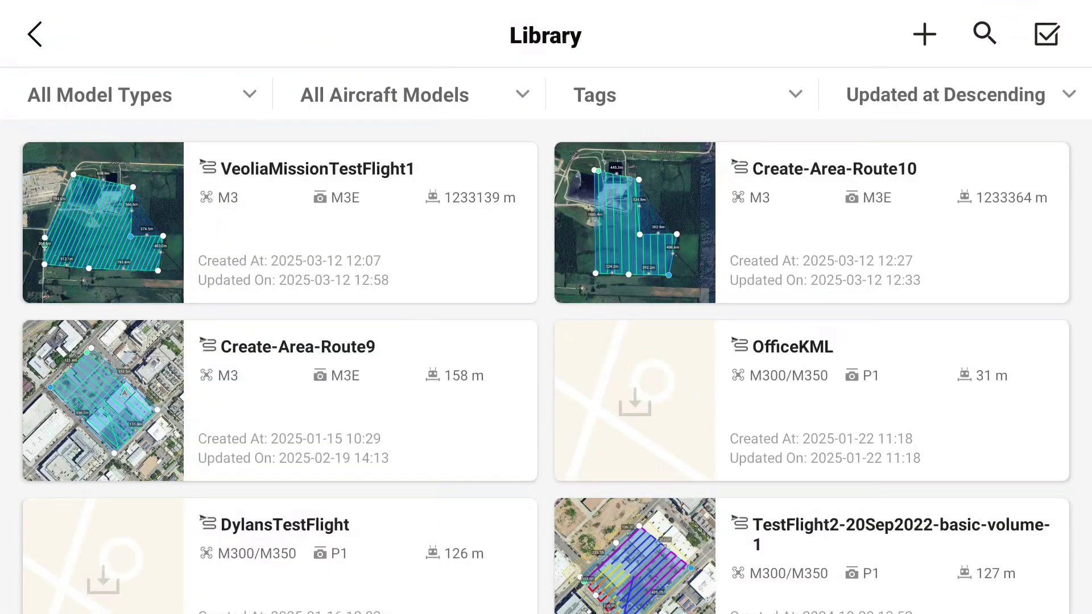
left_click(924, 34)
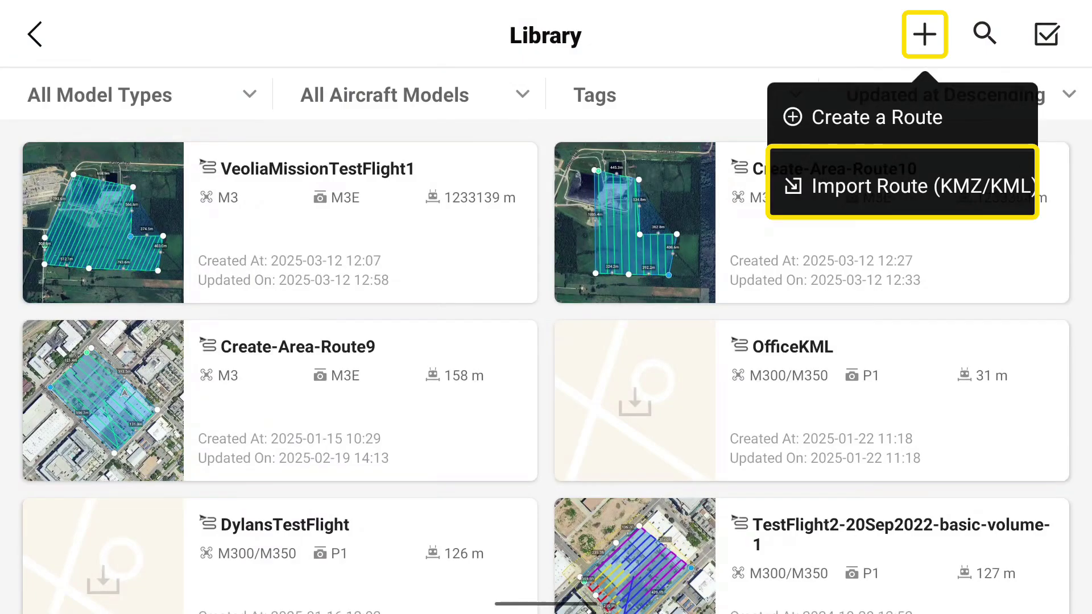
left_click(957, 190)
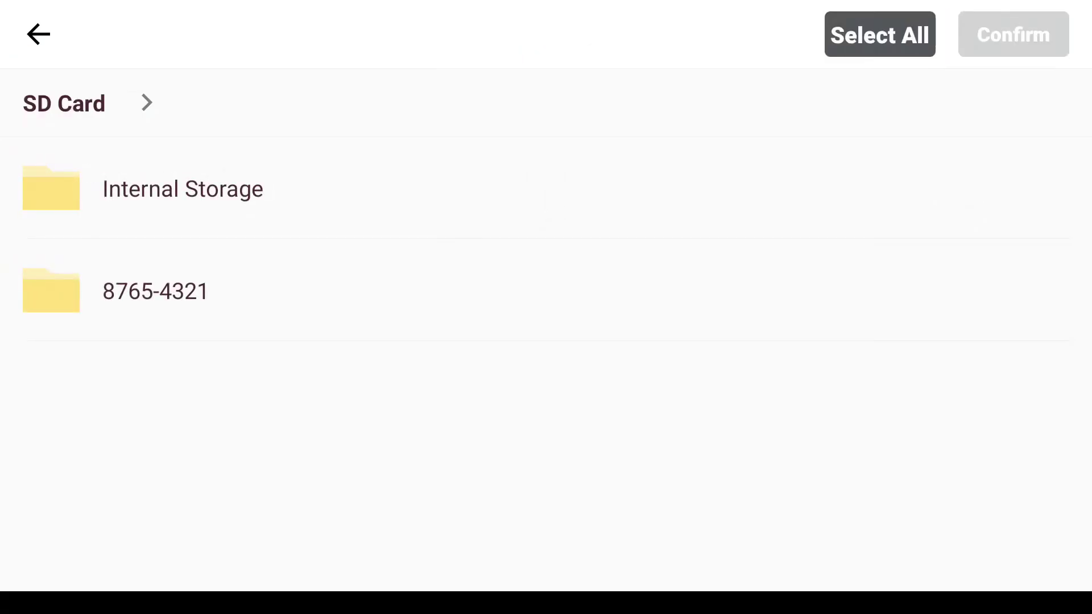
left_click(431, 287)
scroll(903, 516, "down", 10)
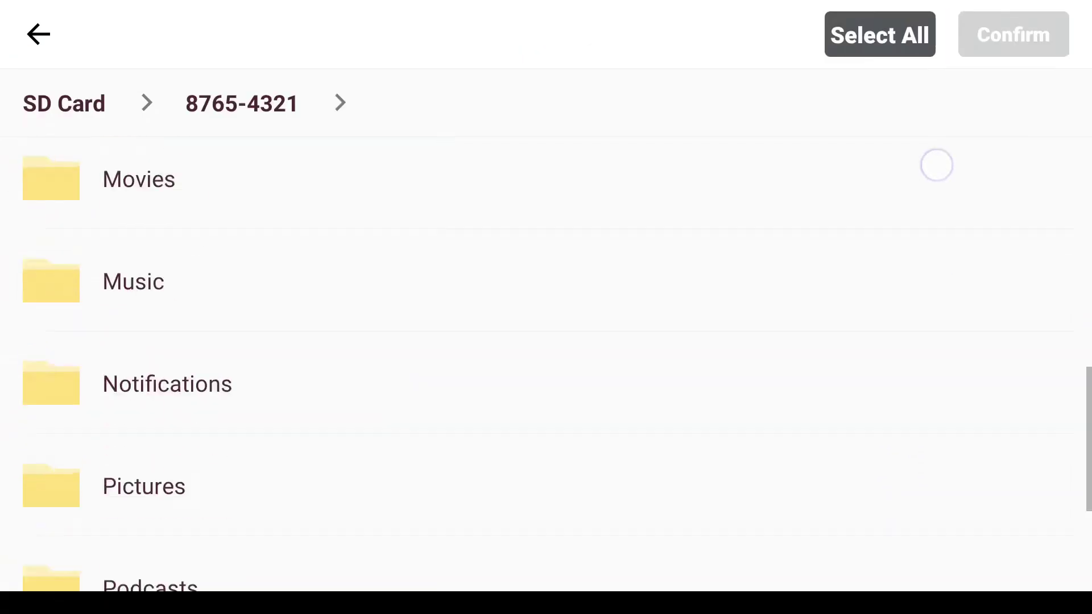
left_click(1046, 540)
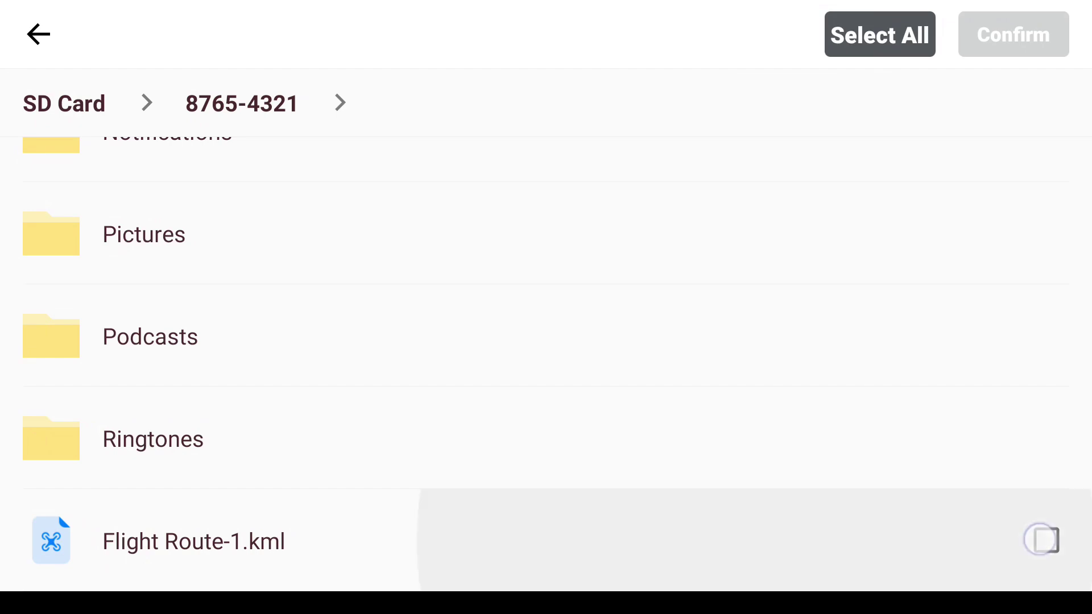
left_click(1013, 35)
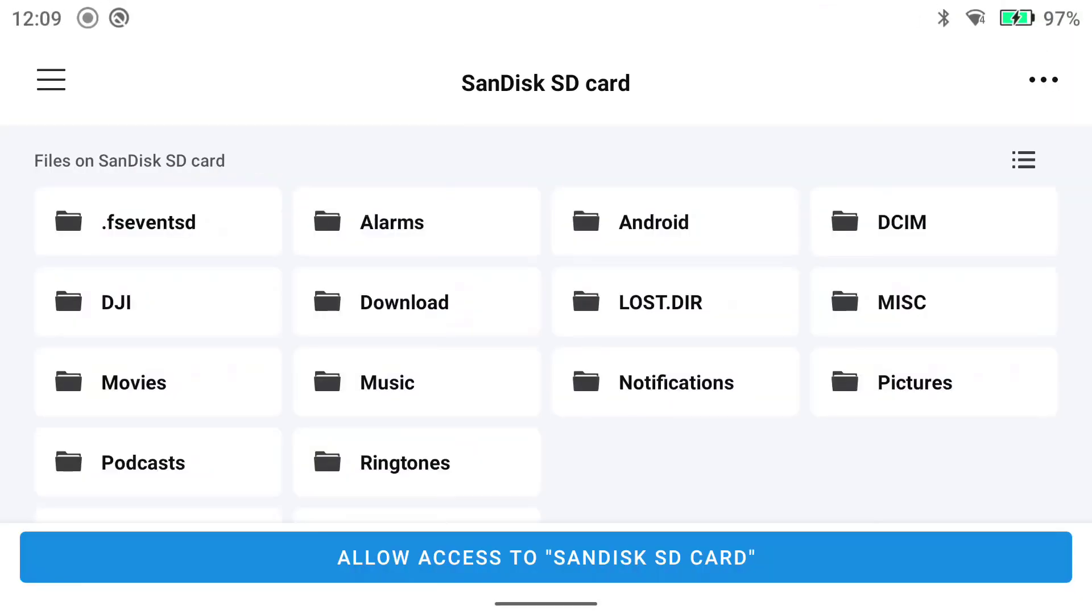
Step: Allow access to the SanDisk SD card, import the file as an Area Route and open the FlightRoute-1 route
left_click(1011, 571)
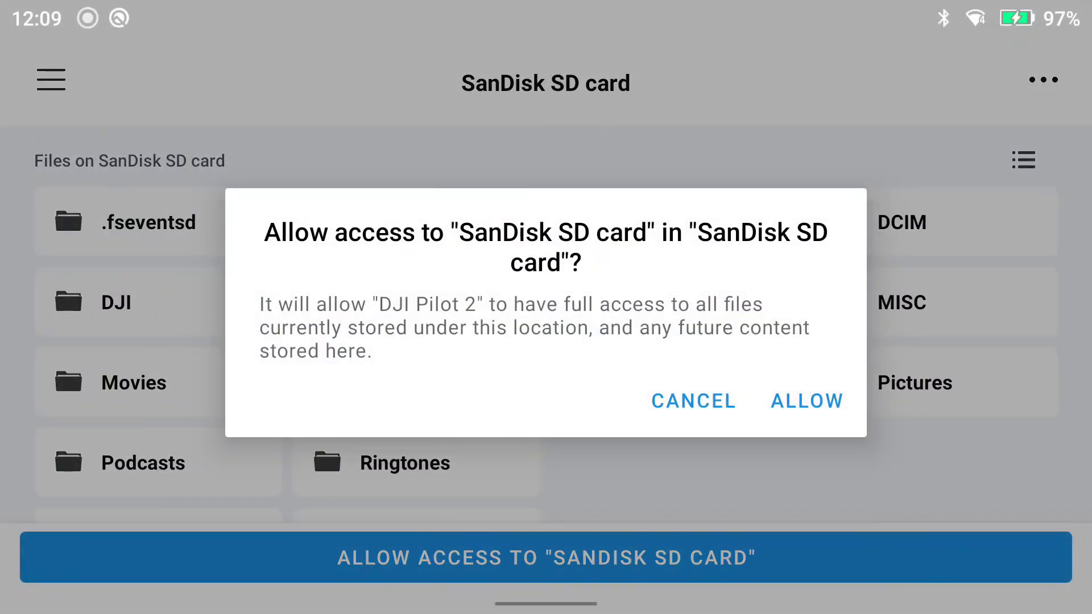
left_click(817, 406)
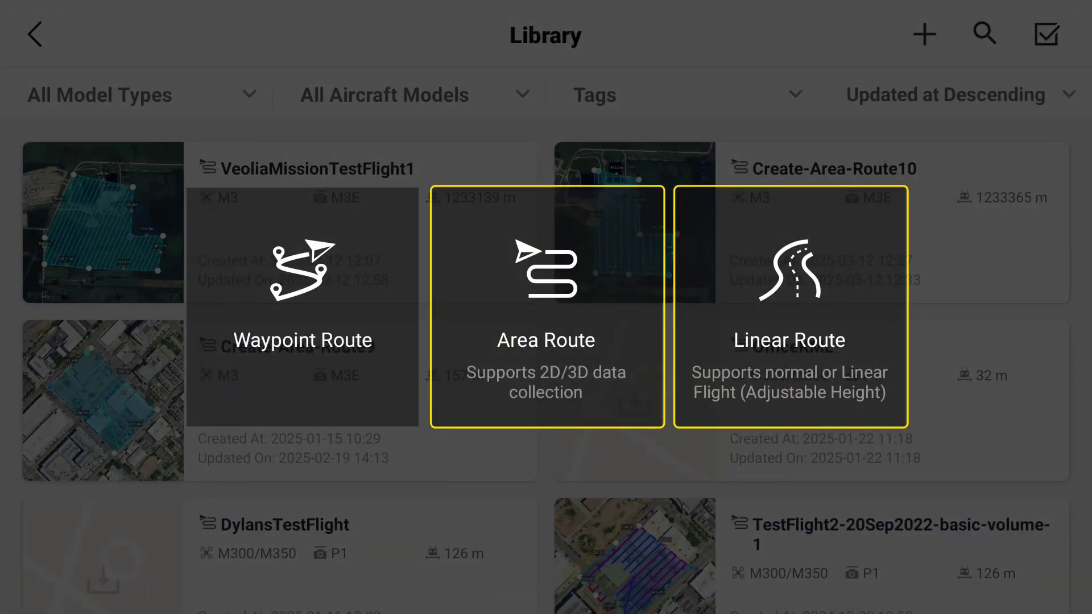
left_click(541, 377)
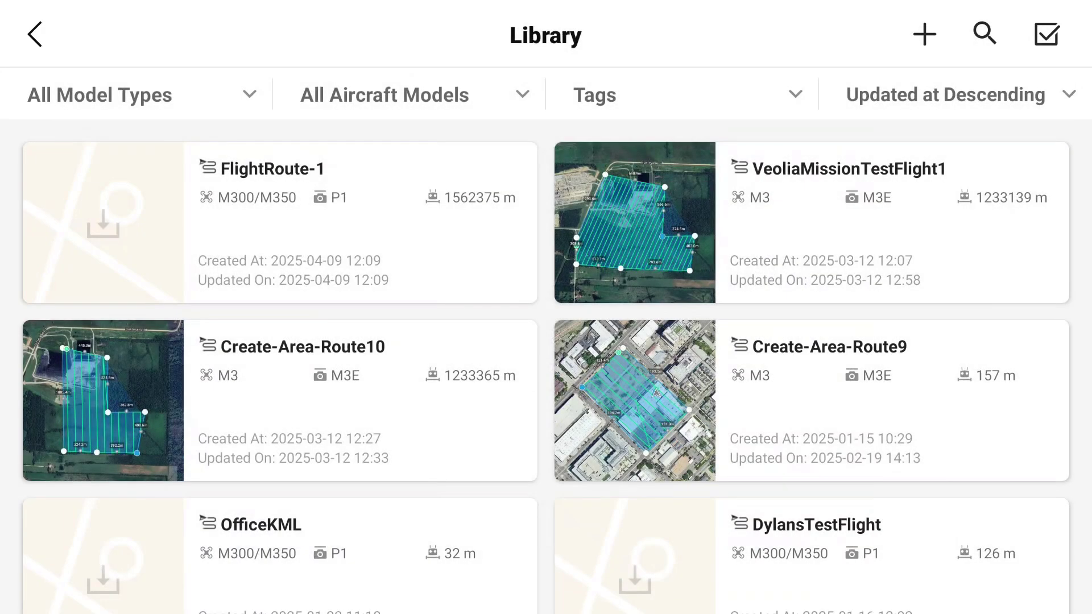
left_click(141, 219)
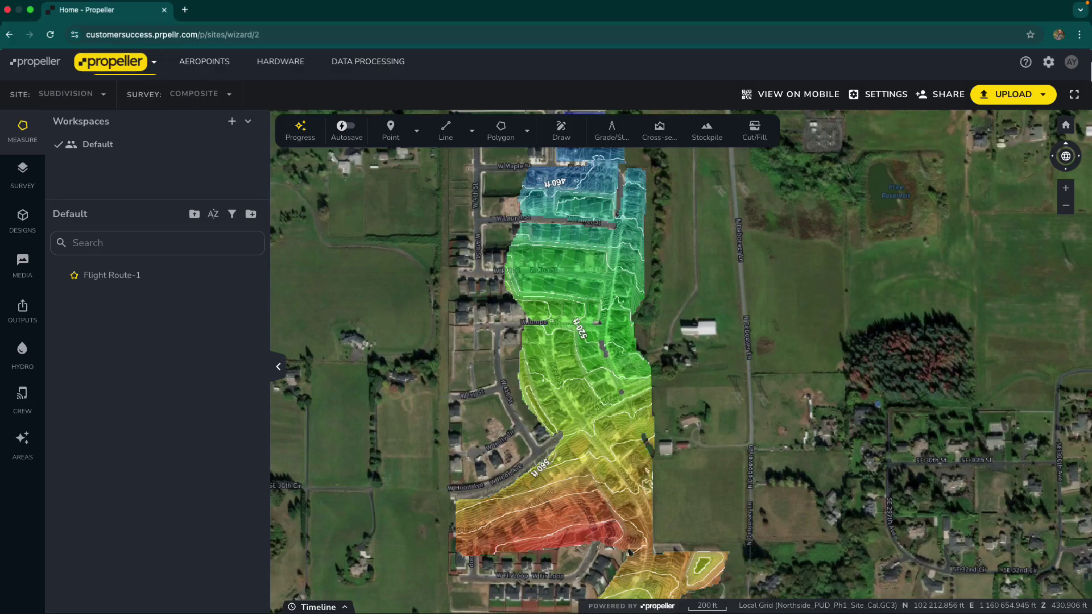
Step: Back in Propeller, start a drone survey upload for Subdivision using Propeller PPK and add the drone images and PPK files
left_click(1044, 96)
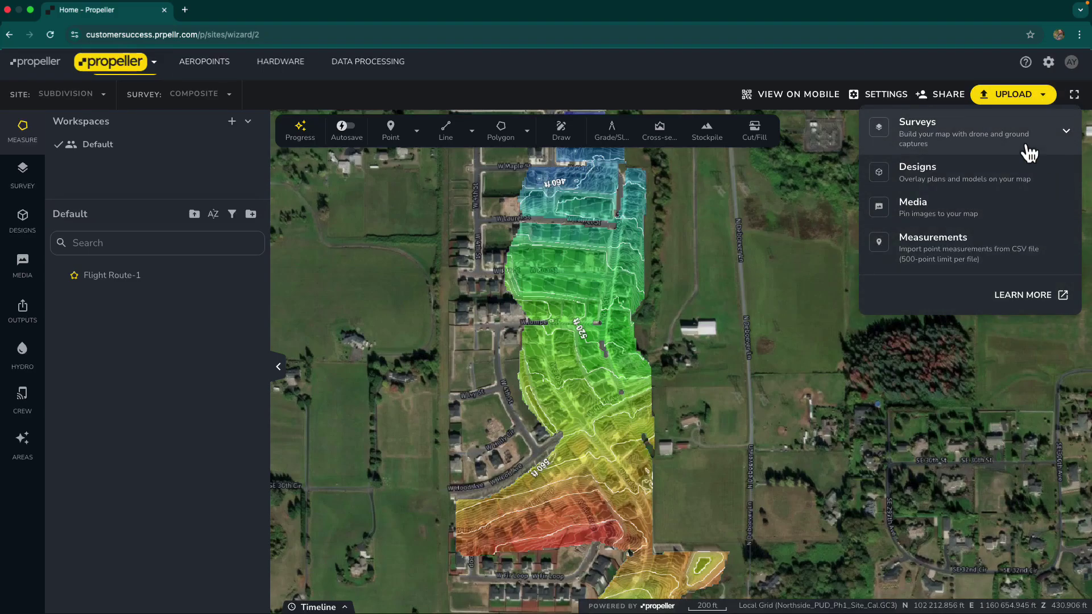
left_click(1029, 150)
left_click(979, 190)
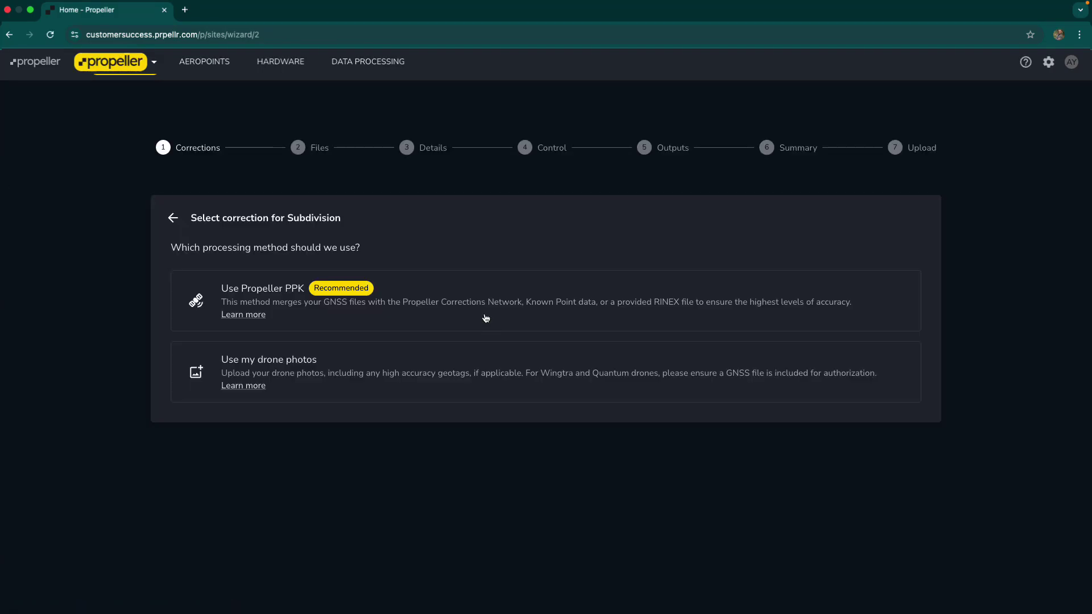
left_click(845, 459)
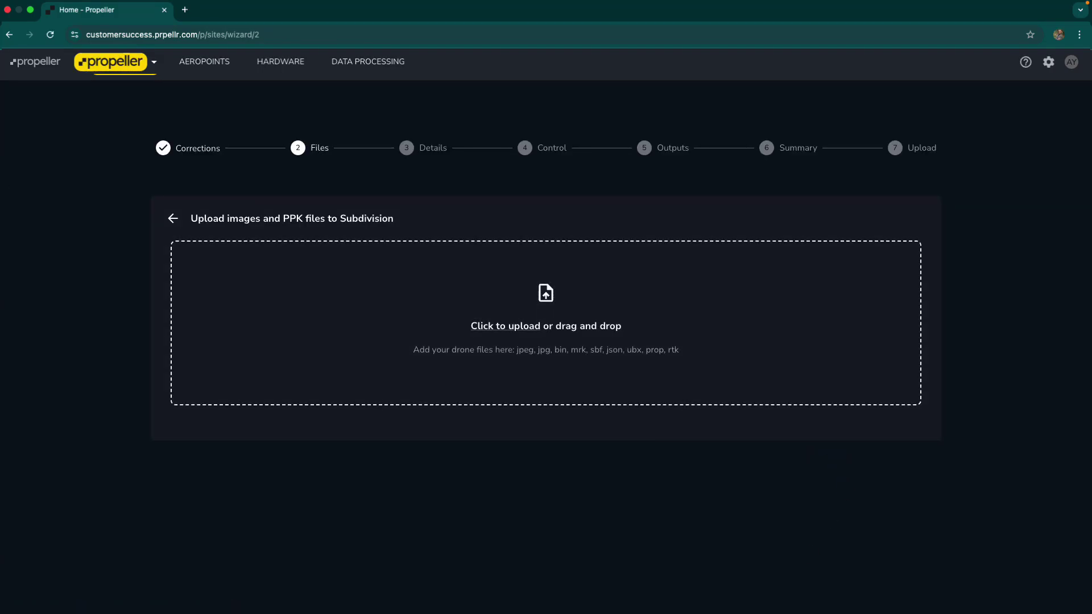
left_click_drag(545, 611, 530, 373)
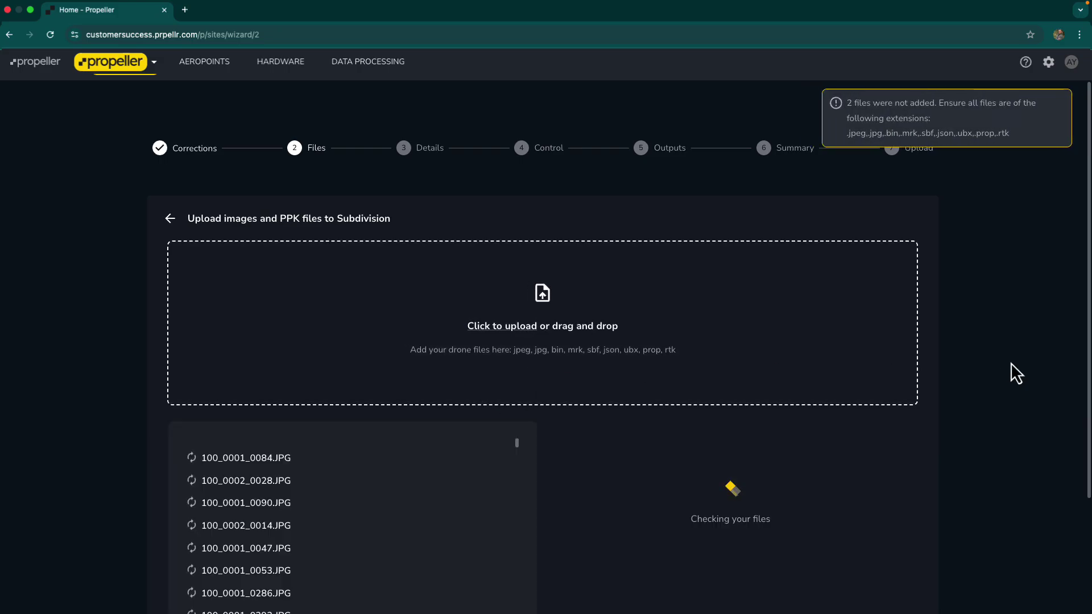
scroll(1010, 362, "down", 3)
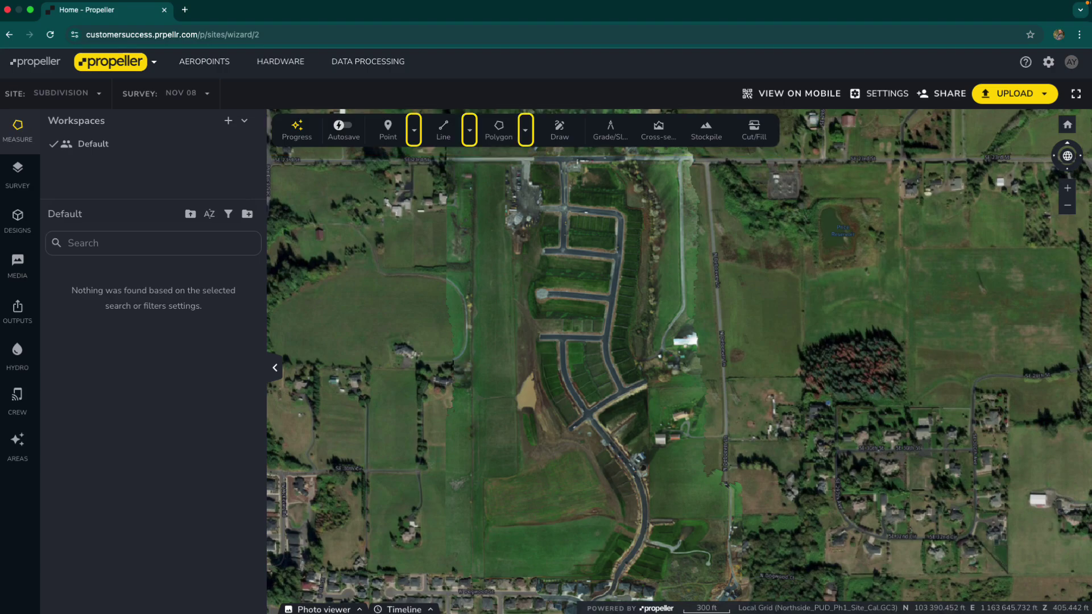
Step: Pin the Elevation point measurement to the measurement toolbar and unpin it again
left_click(414, 131)
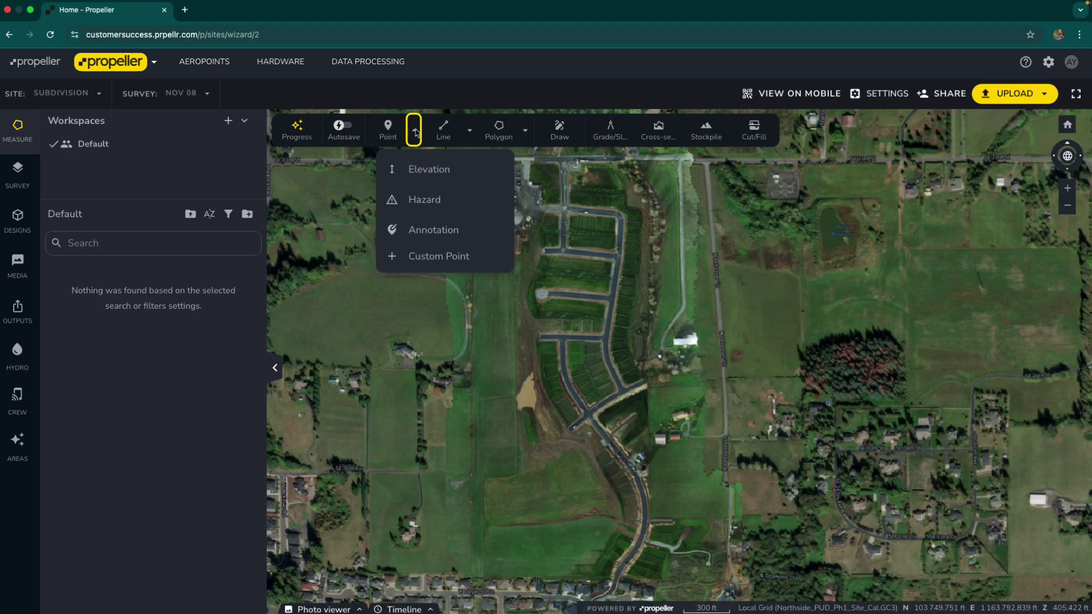
left_click(493, 169)
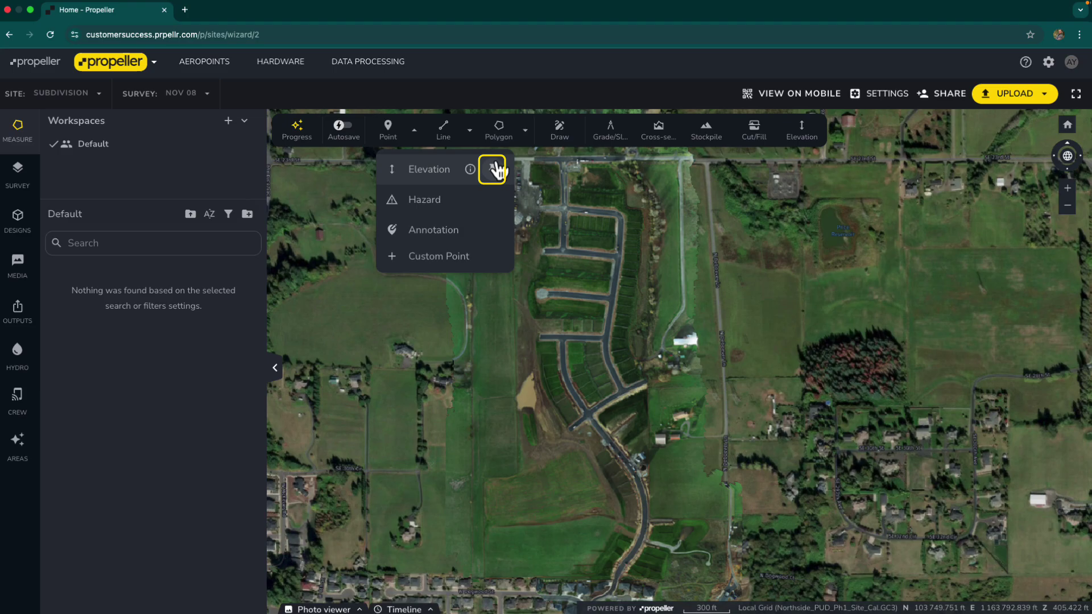
left_click(493, 169)
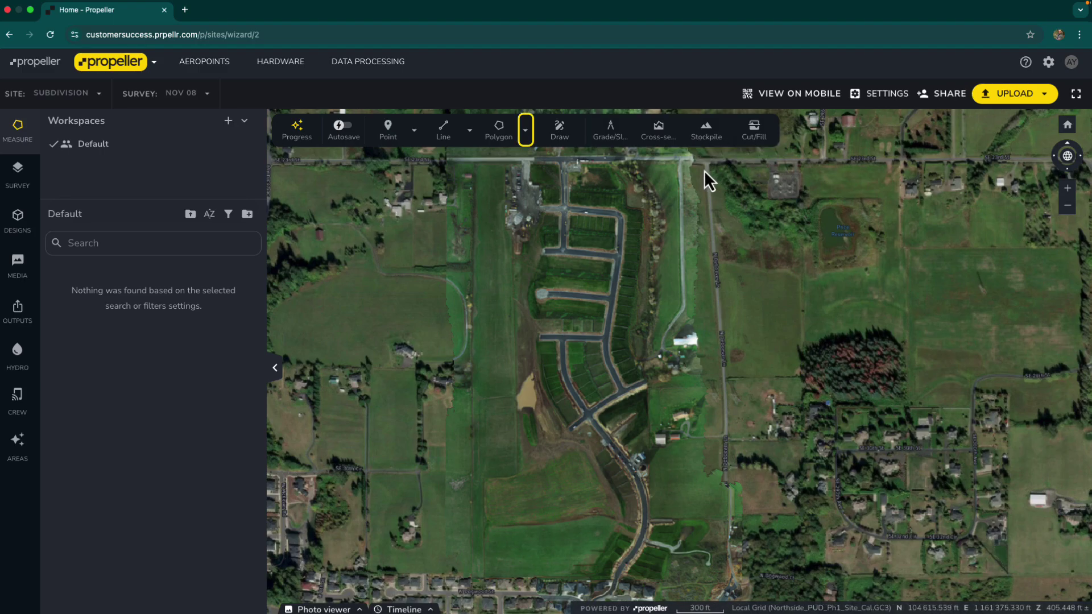
Step: Unpin the Cut/Fill polygon measurement from the measurement toolbar and pin it again
left_click(525, 132)
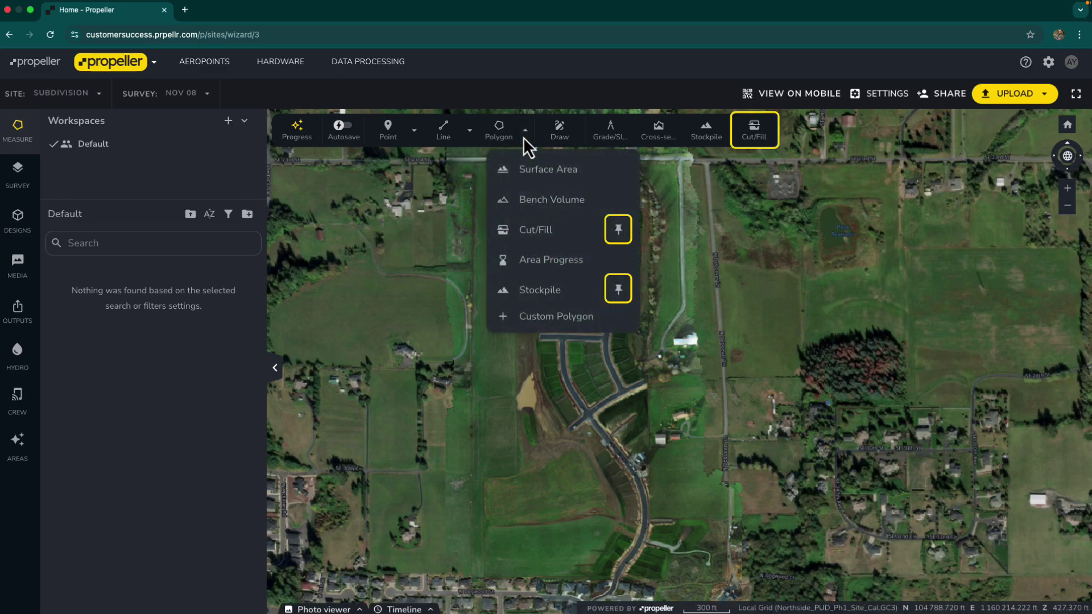
left_click(619, 231)
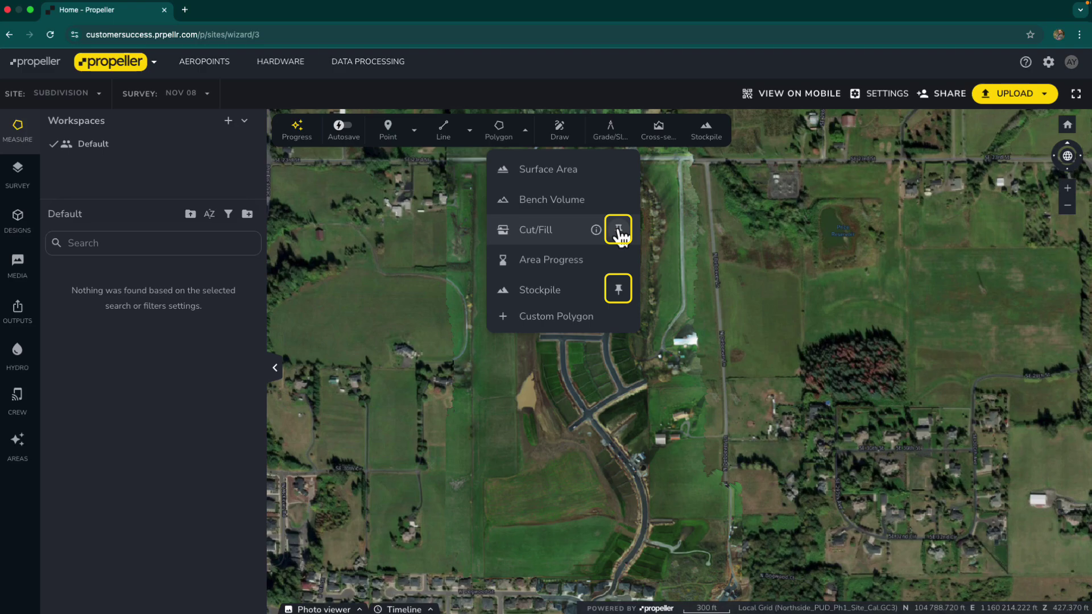
left_click(618, 231)
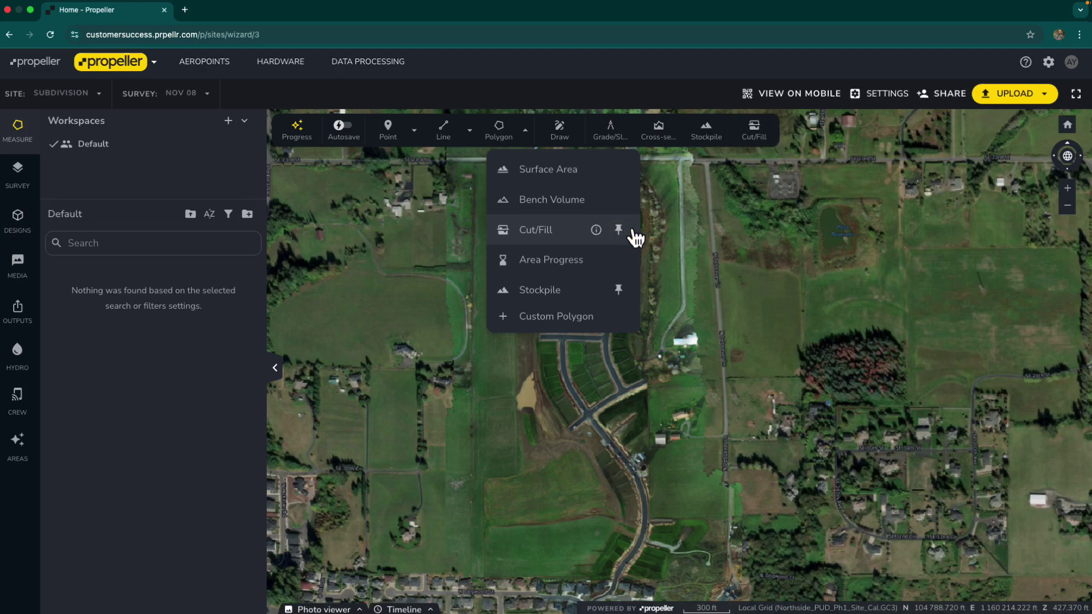
Step: Create a custom polygon from the suggested 11-vertex boundary of the central road-enclosed block, with Description, Surface Comparison and Surface Area items
left_click(608, 319)
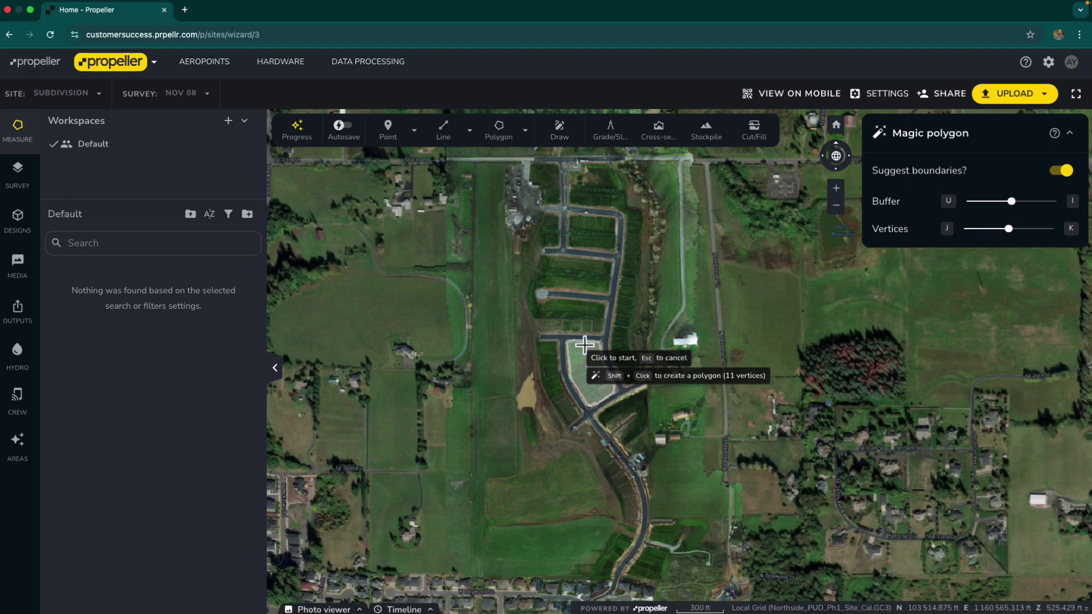
left_click(582, 345, "shift")
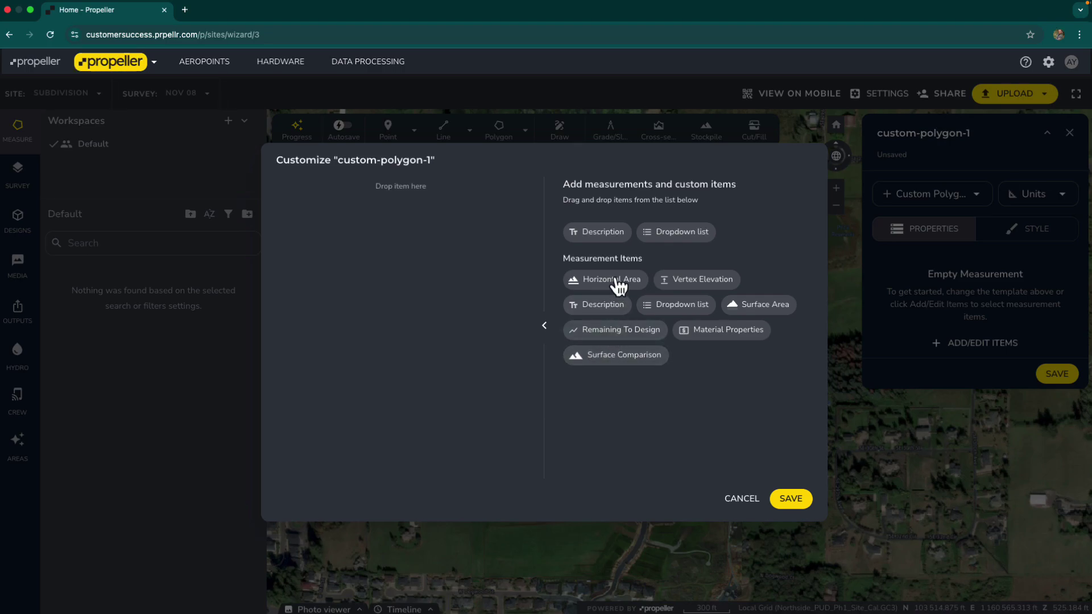
left_click_drag(615, 232, 454, 247)
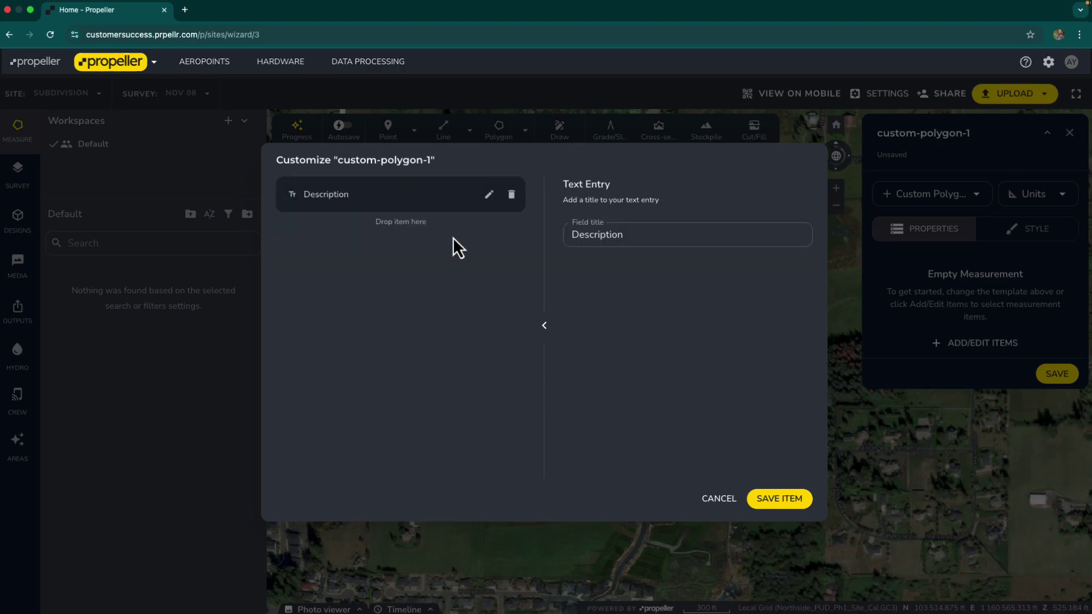
left_click(778, 502)
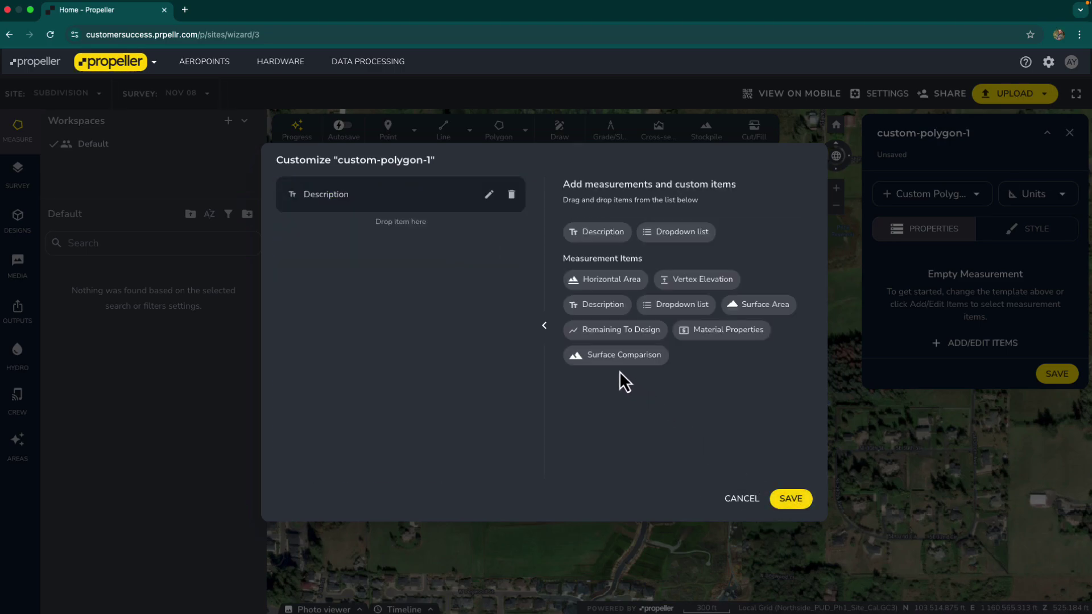
left_click_drag(619, 357, 460, 314)
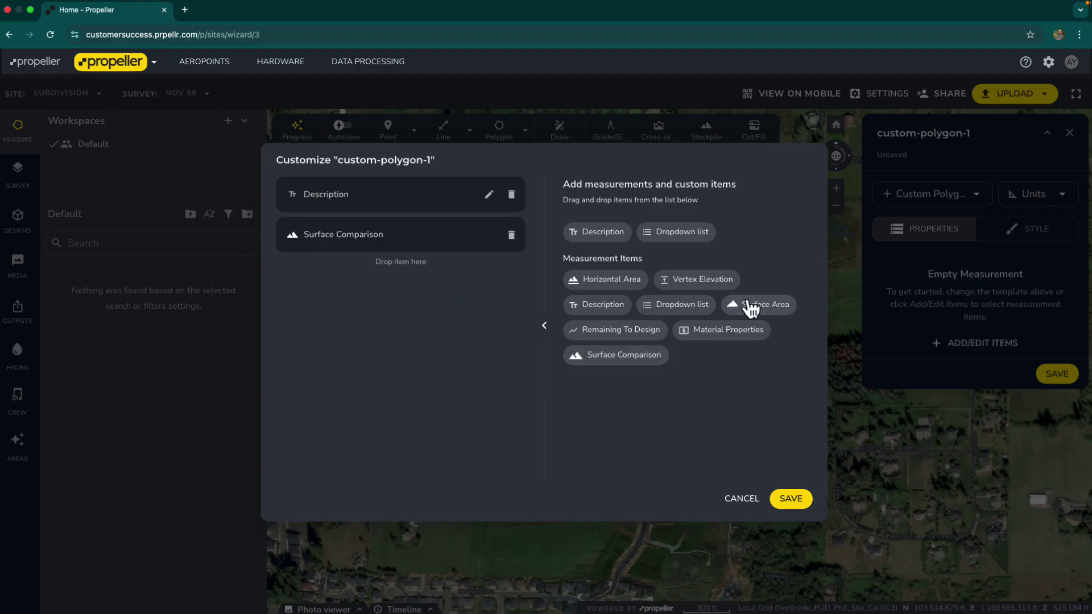
left_click_drag(750, 307, 411, 306)
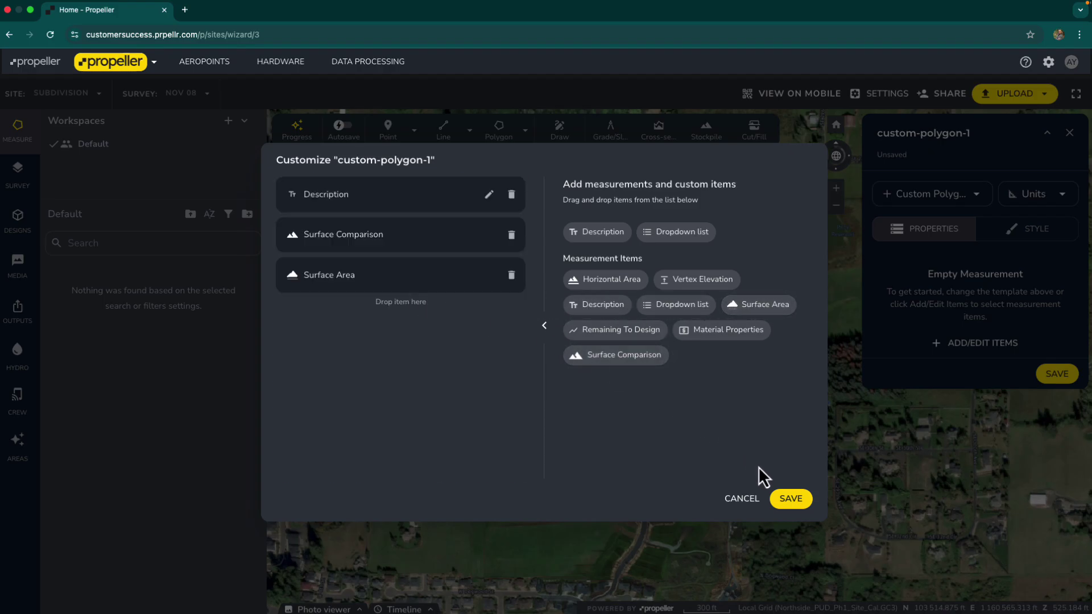
left_click(782, 498)
Step: Set custom-polygon-1's surface comparison from Current Surface to the Existing Trimesh design of Subdivision_OG_TOPO.dxf
left_click(974, 441)
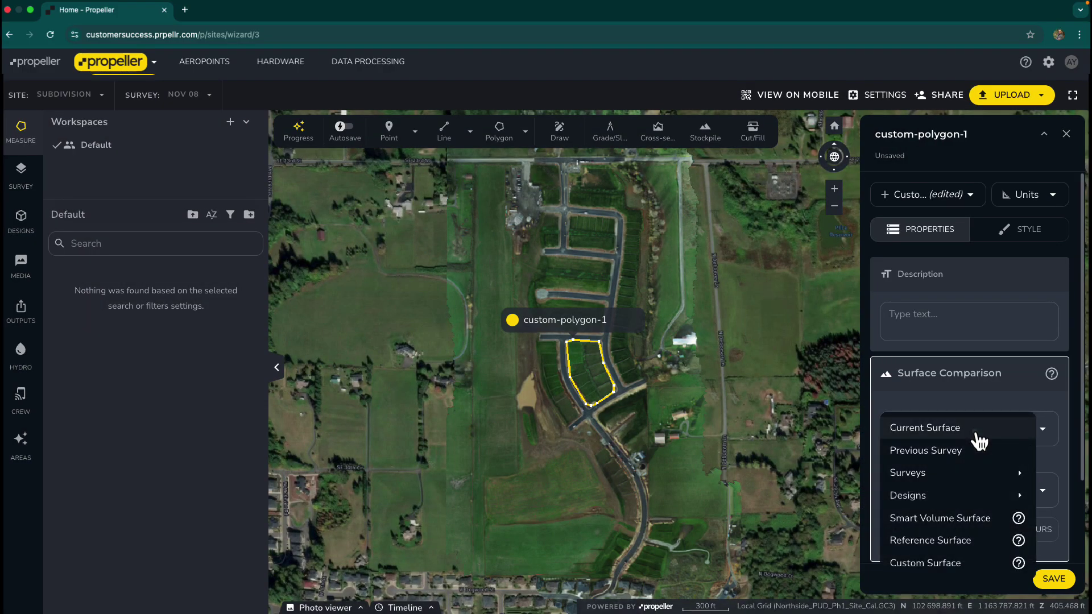
left_click(975, 439)
left_click(979, 489)
left_click(984, 522)
left_click(982, 502)
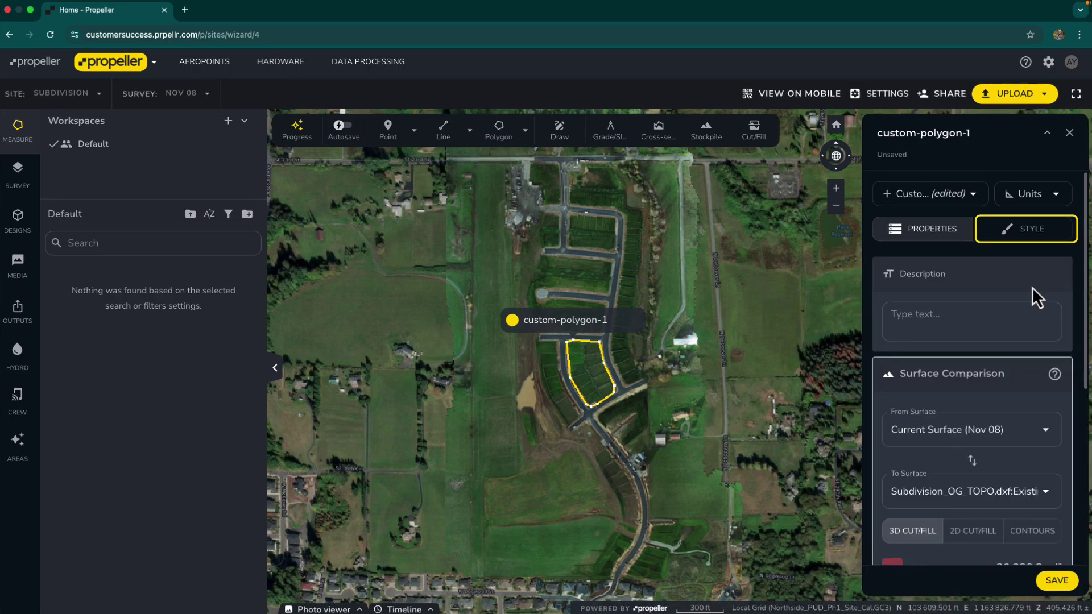
Step: Style custom-polygon-1 with the blue color and a solid fill
left_click(1026, 229)
left_click(995, 282)
left_click(933, 335)
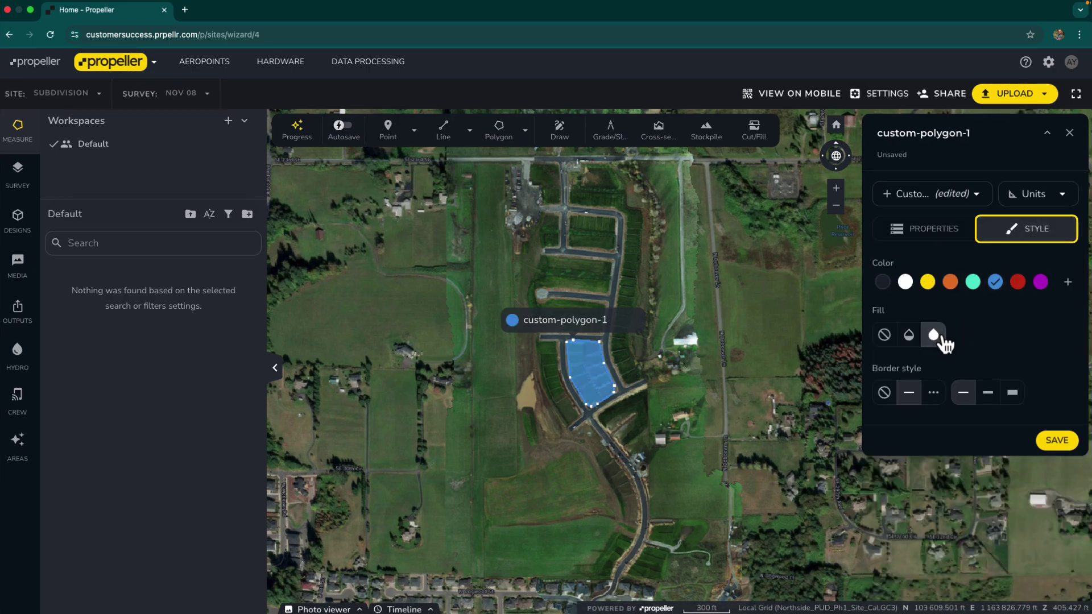
Step: Give custom-polygon-1 a dotted border of medium thickness and save the measurement
left_click(988, 392)
left_click(933, 392)
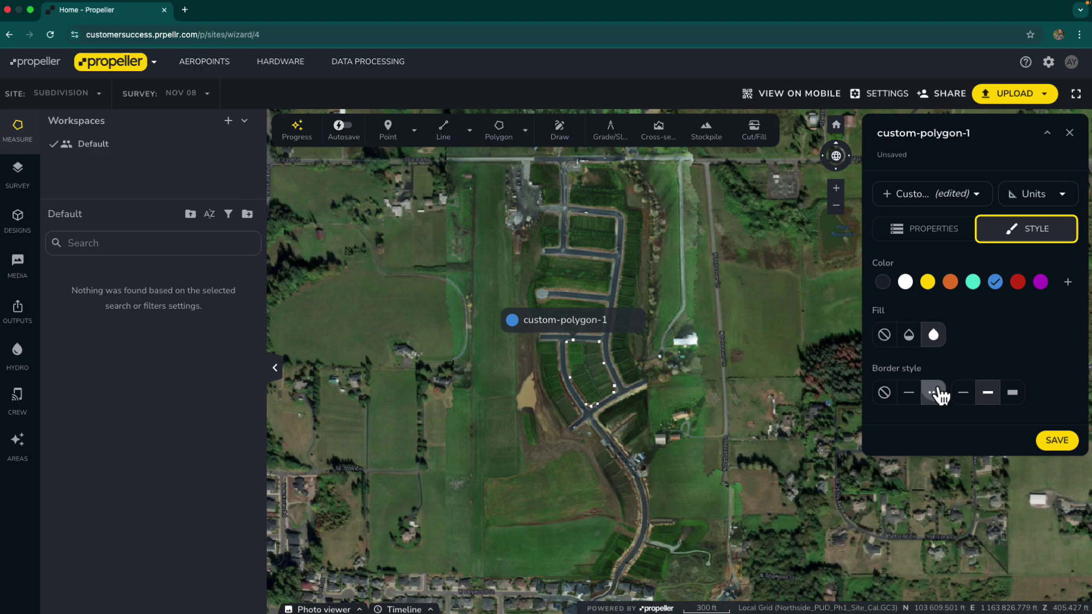
left_click(1055, 441)
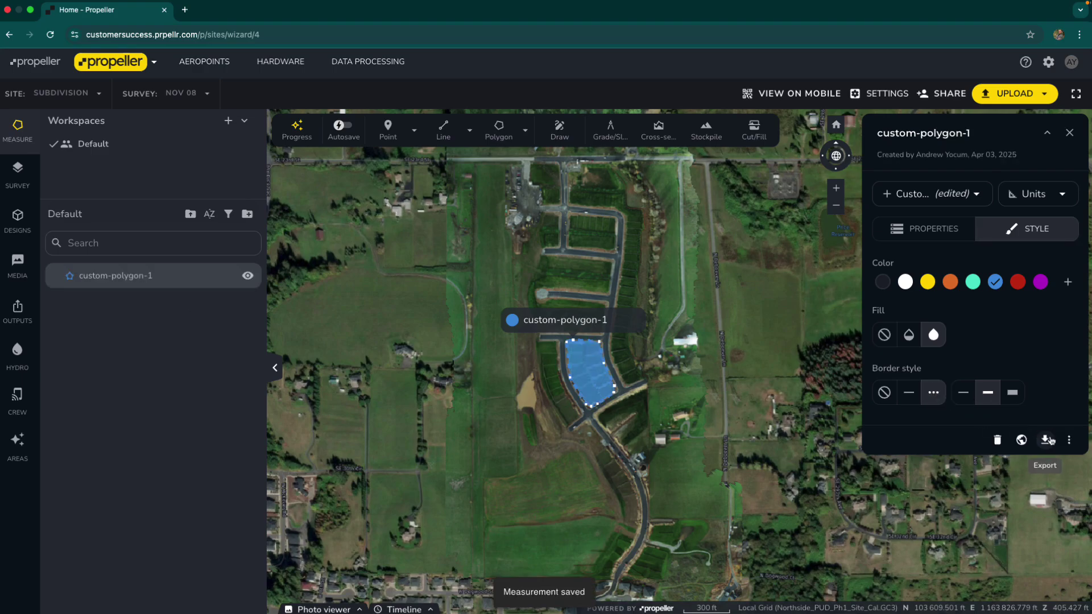
Step: Save custom-polygon-1's measurement items as a new template named Training Tool and close the measurement
left_click(954, 193)
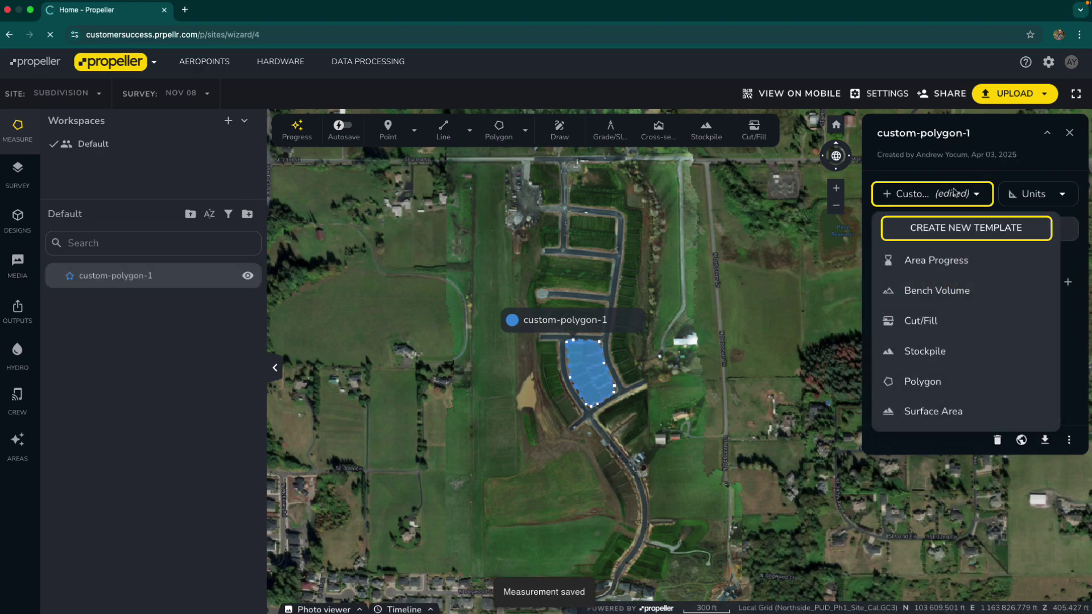
left_click(954, 226)
type("Training Tool")
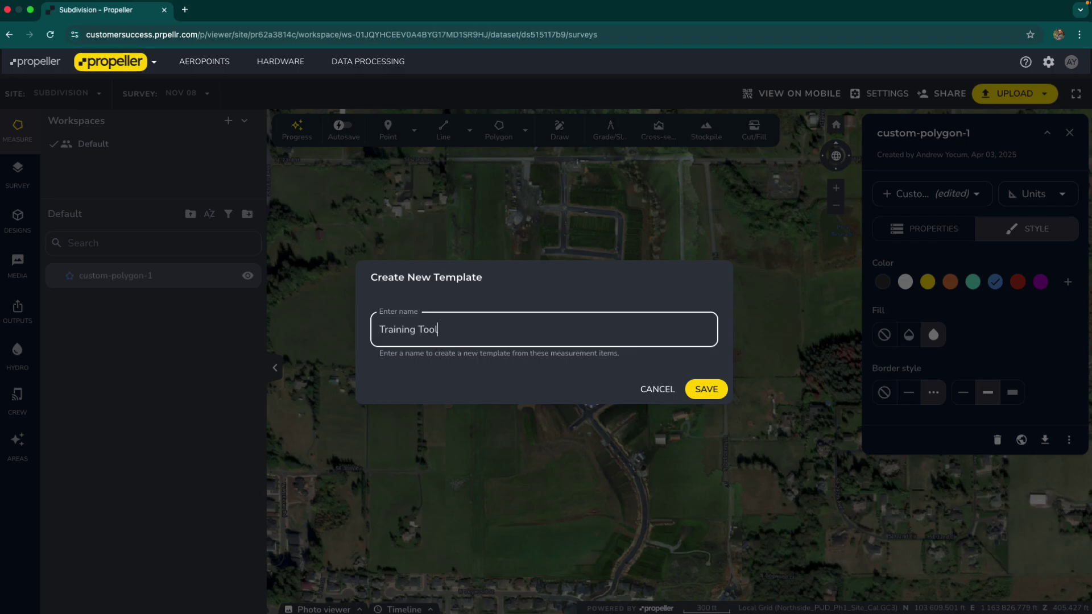
left_click(717, 390)
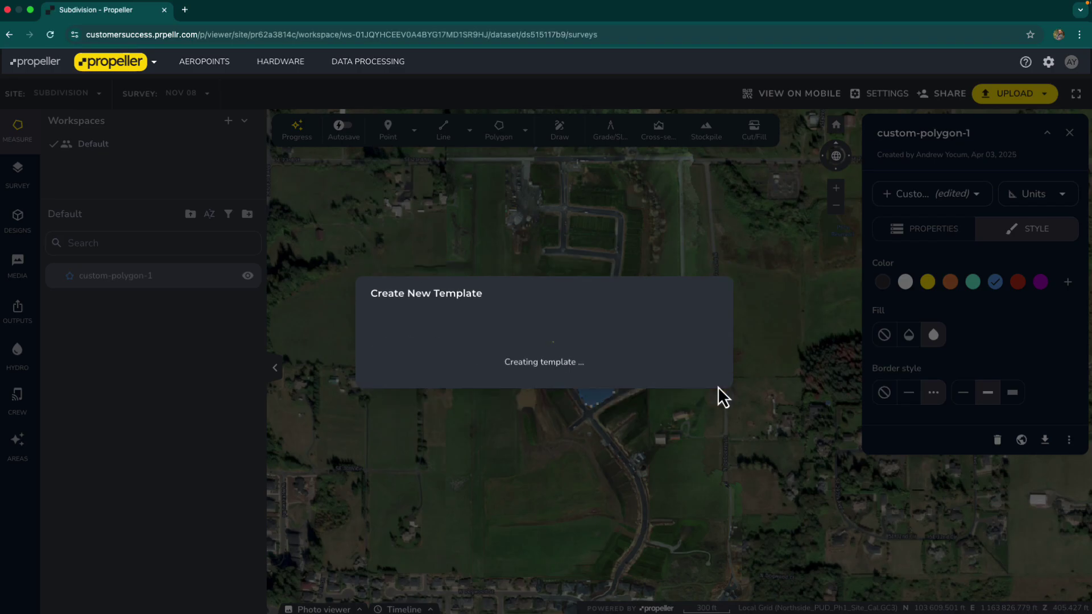
left_click(1069, 133)
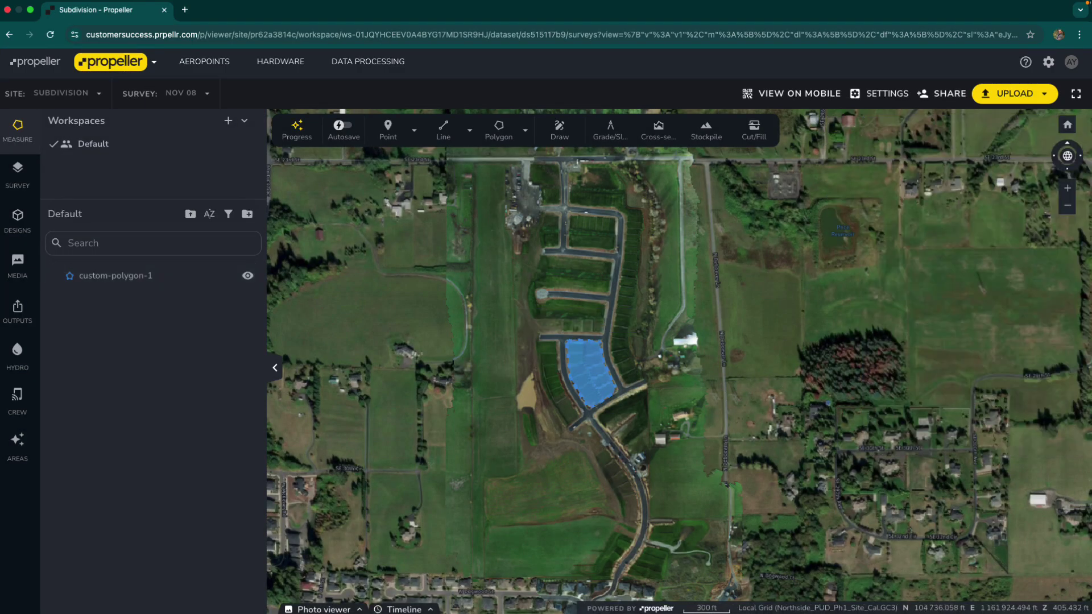
Step: Pin the Training Tool polygon template to the measurement toolbar
left_click(1048, 62)
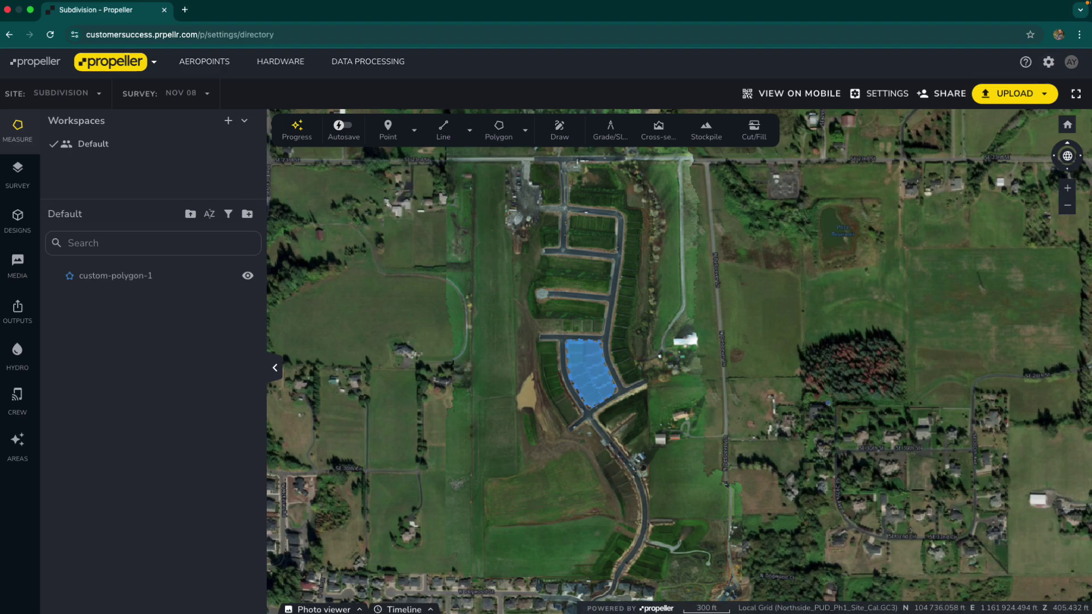
left_click(523, 131)
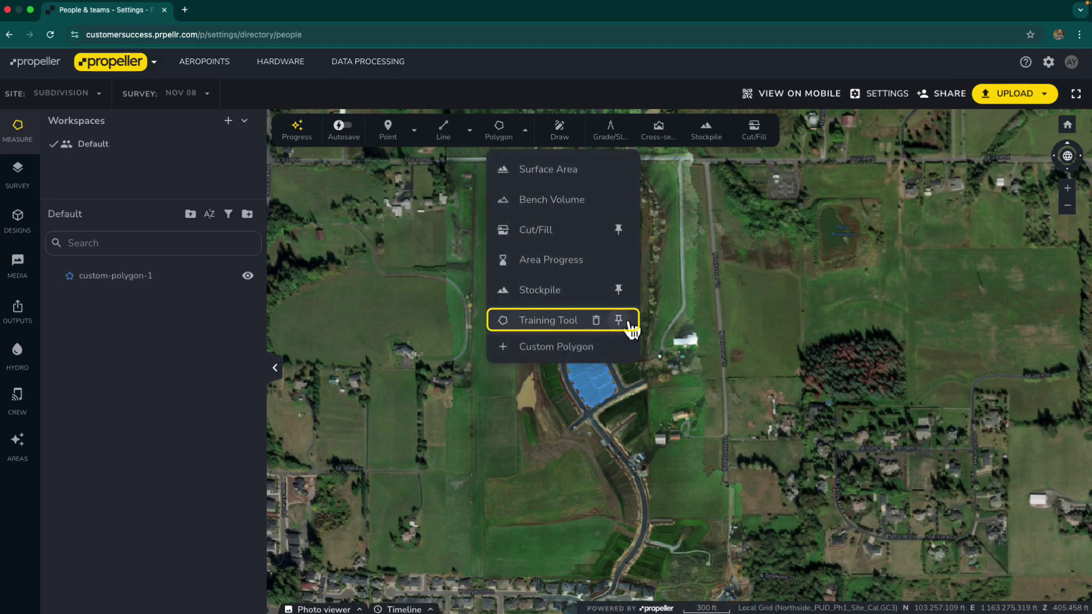
left_click(627, 324)
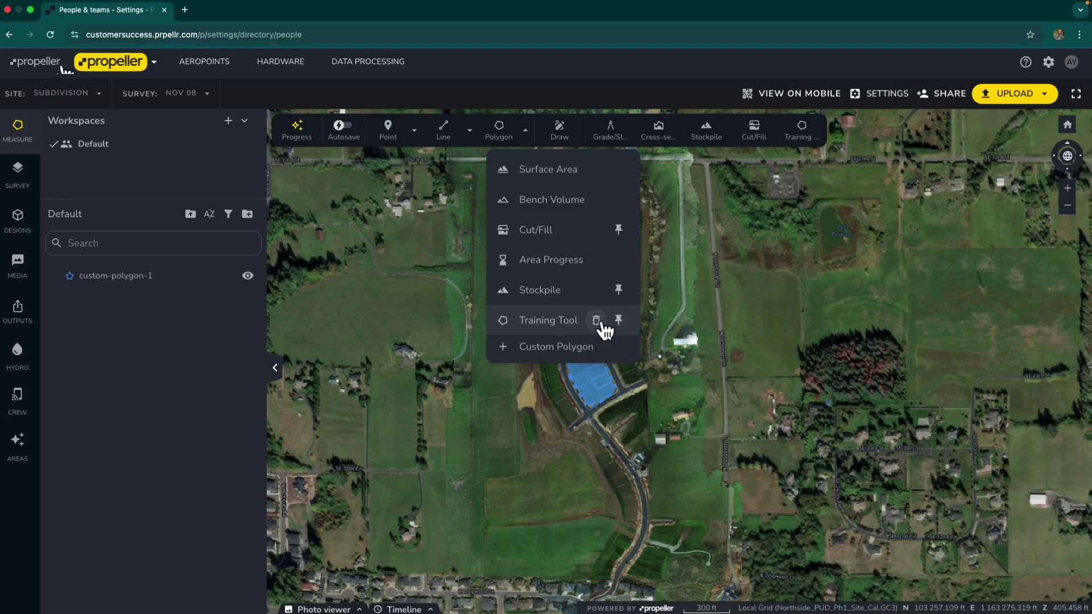
left_click(650, 313)
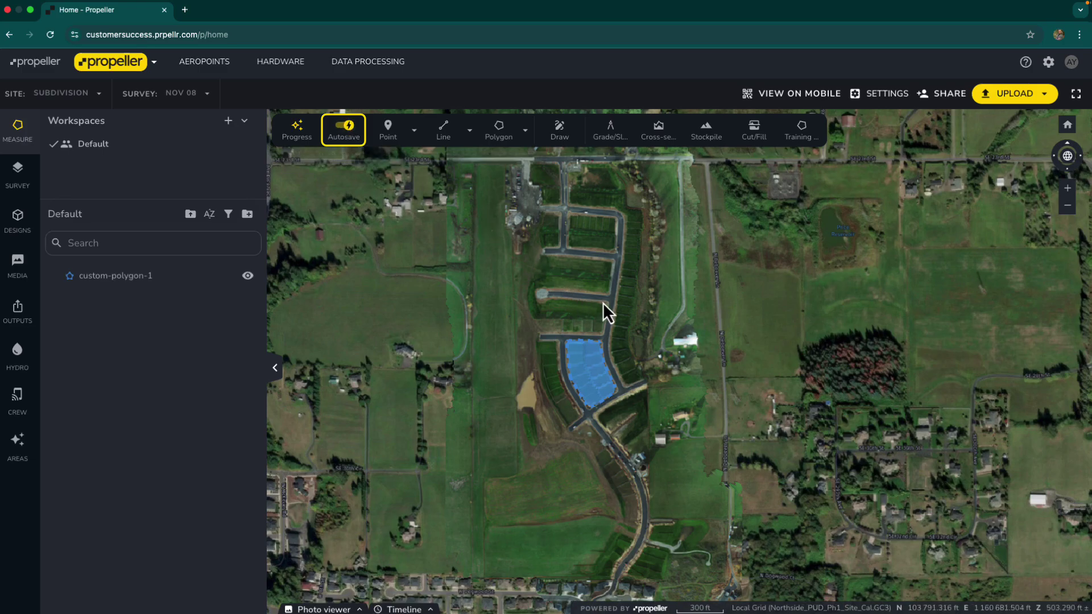
Step: Create a Training Tool measurement from the suggested boundary of the small lot just east of the blue block, and review its style and properties
left_click(807, 131)
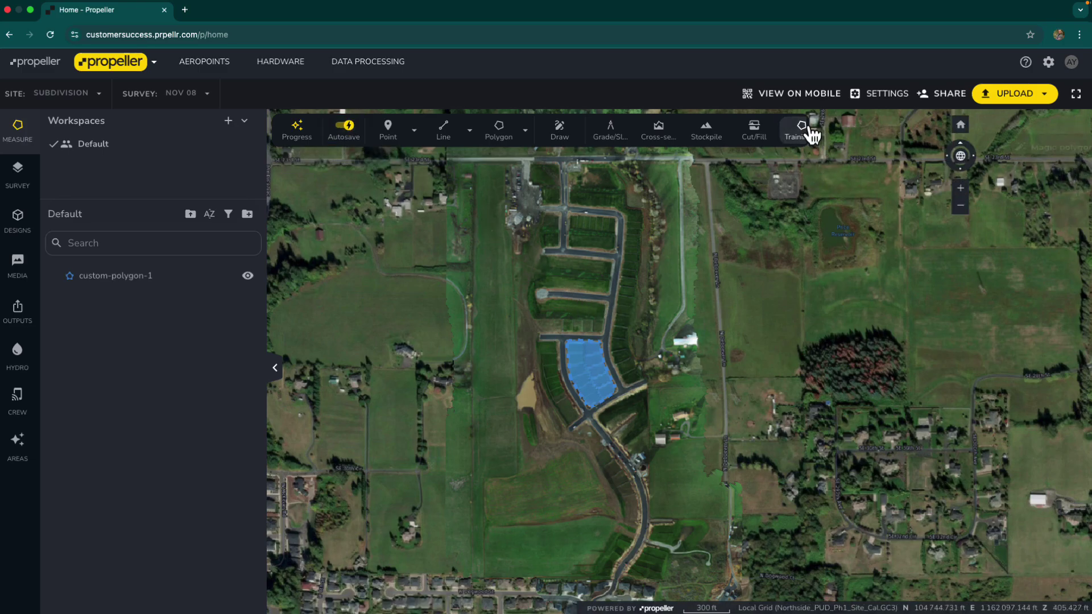
left_click(622, 327, "shift")
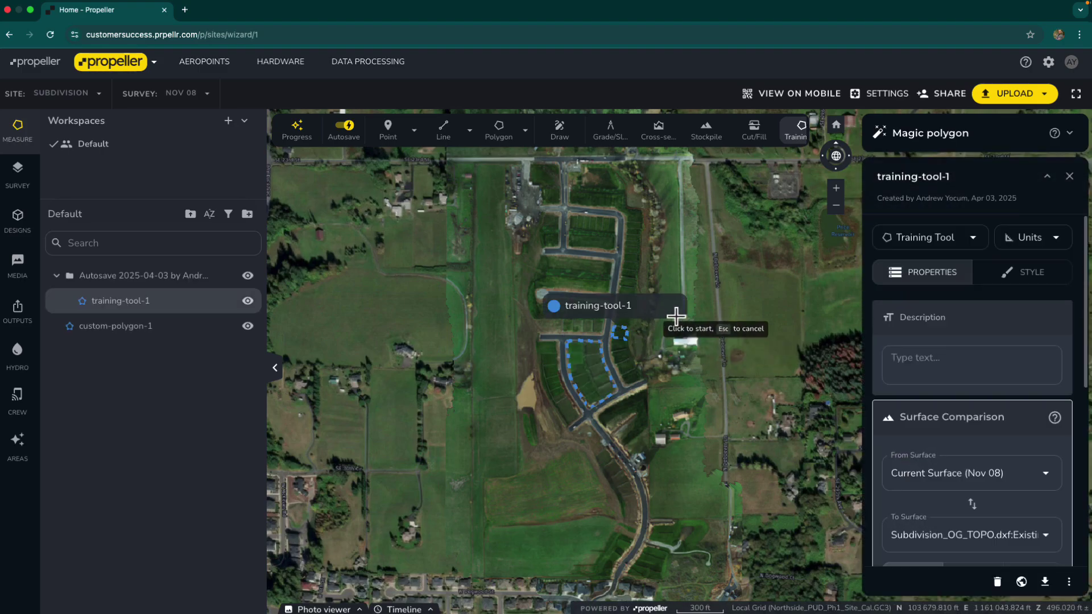
left_click(1019, 276)
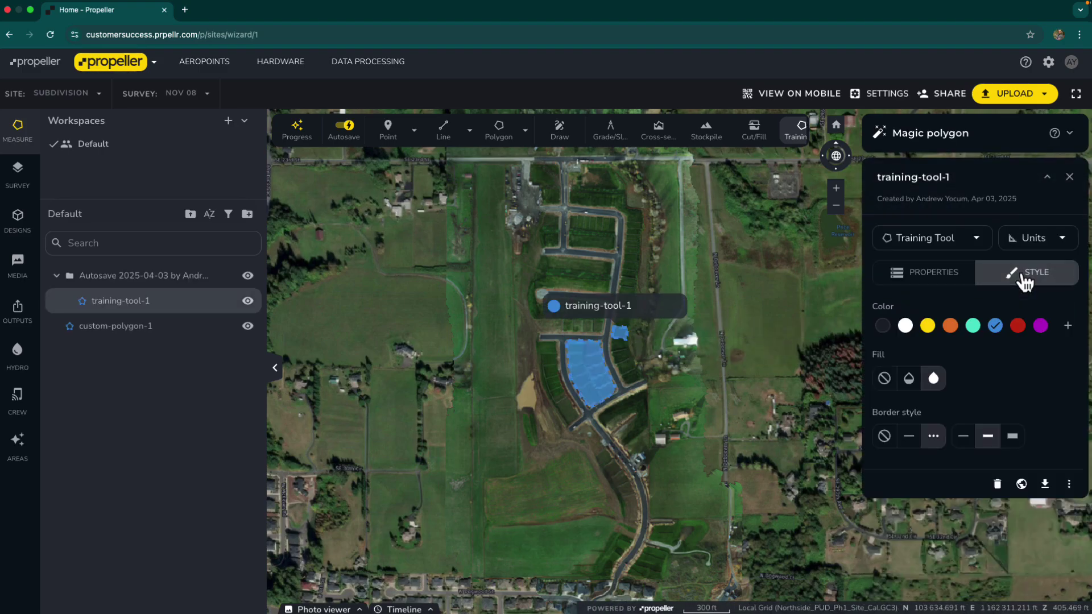
left_click(948, 276)
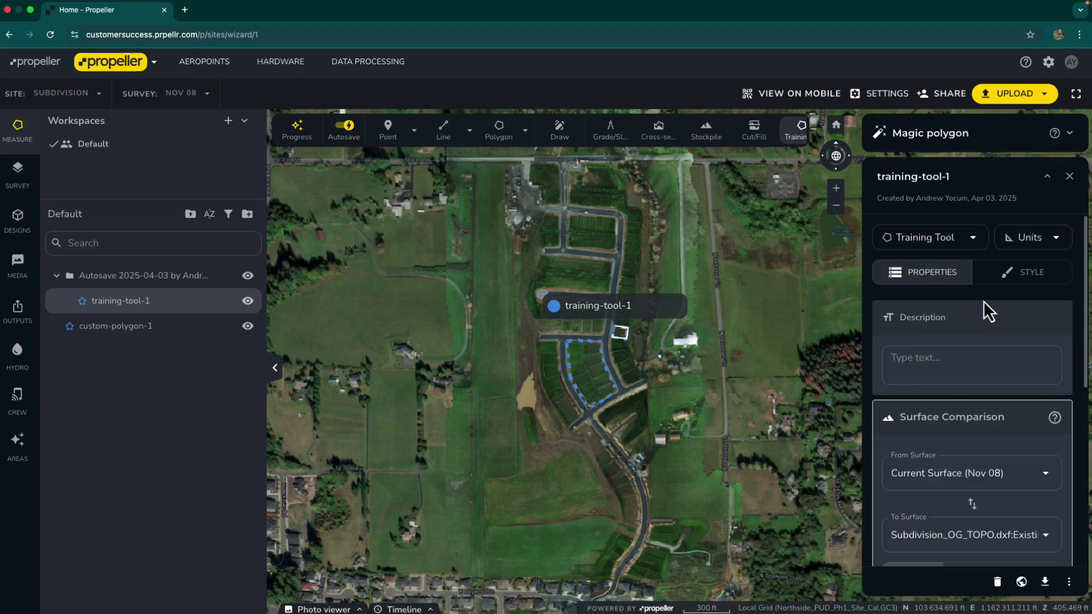
scroll(983, 302, "down", 1)
scroll(984, 302, "down", 1)
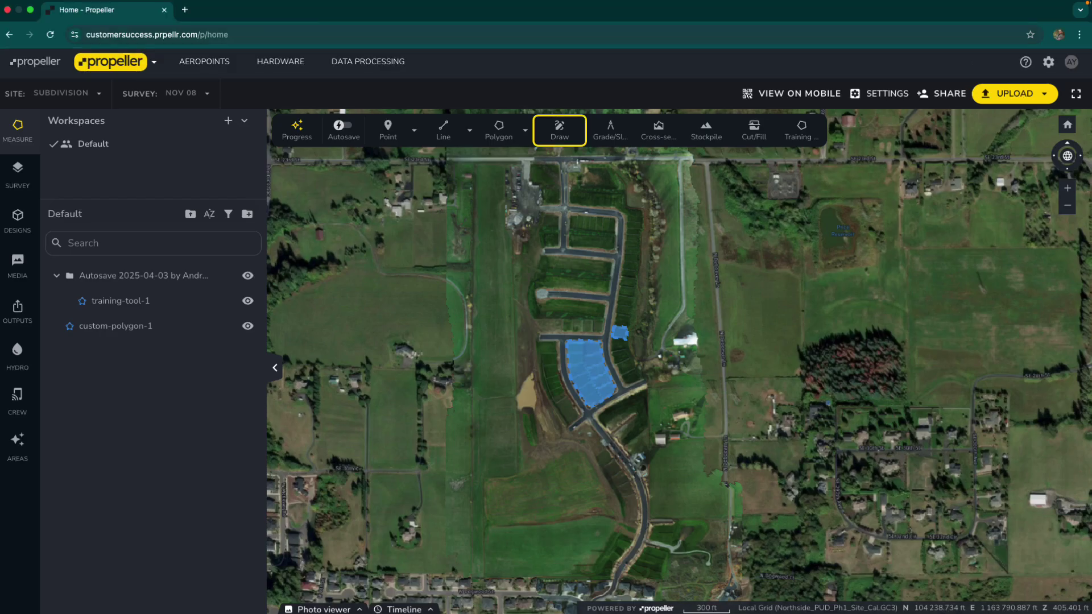
Step: Draw a freehand loop around the staging area at the site's northwest end, styled red with a medium line thickness
left_click(563, 142)
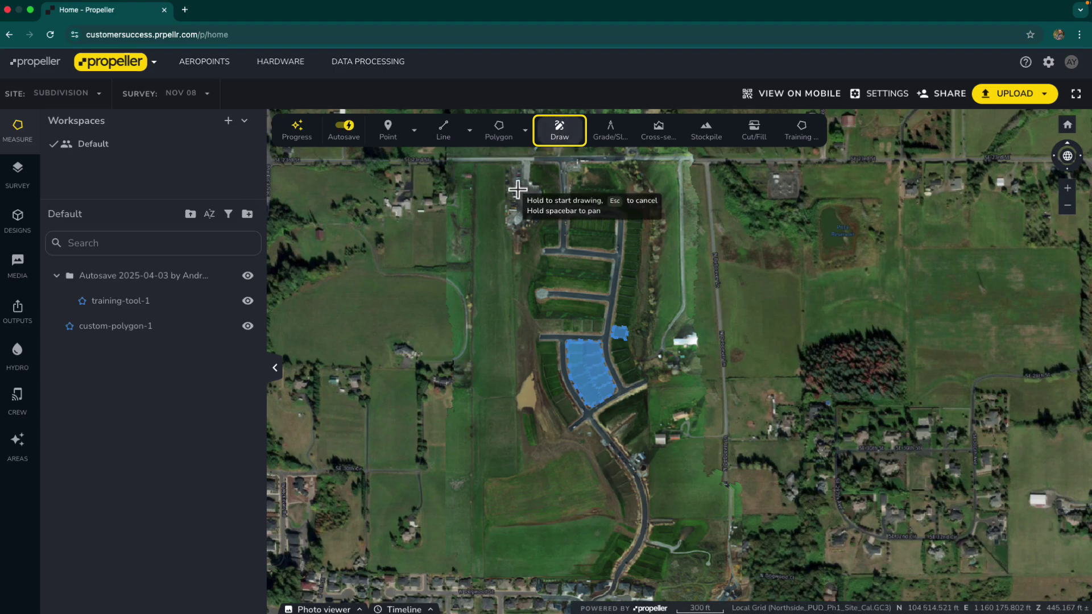
scroll(510, 178, "up", 3)
mouse_move(510, 179)
left_mouse_down()
mouse_move(505, 188)
mouse_move(579, 253)
mouse_move(523, 167)
mouse_move(512, 171)
left_mouse_up()
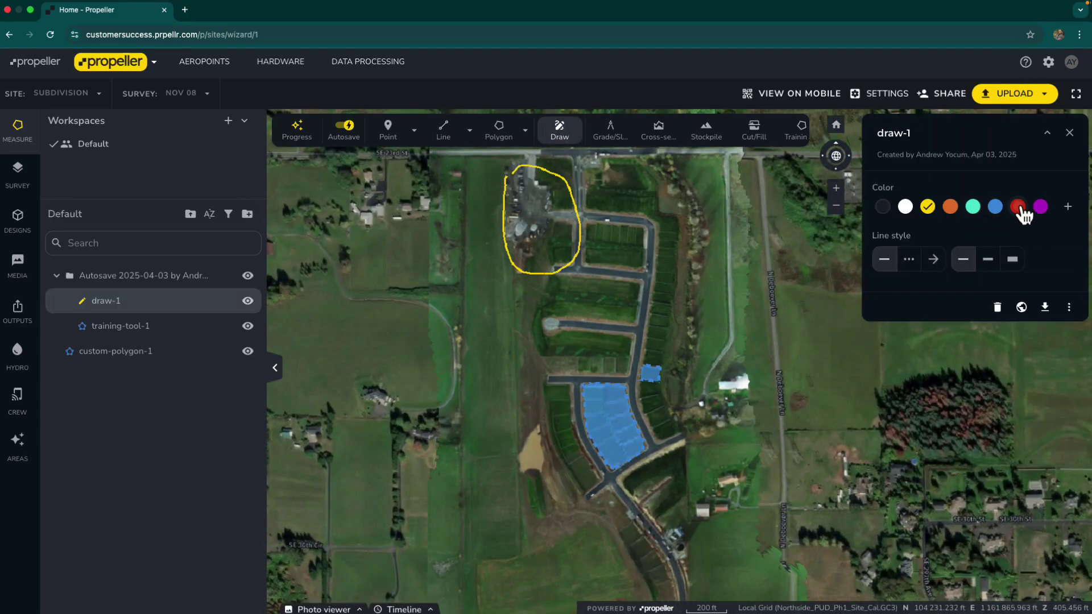
left_click(1017, 206)
left_click(988, 263)
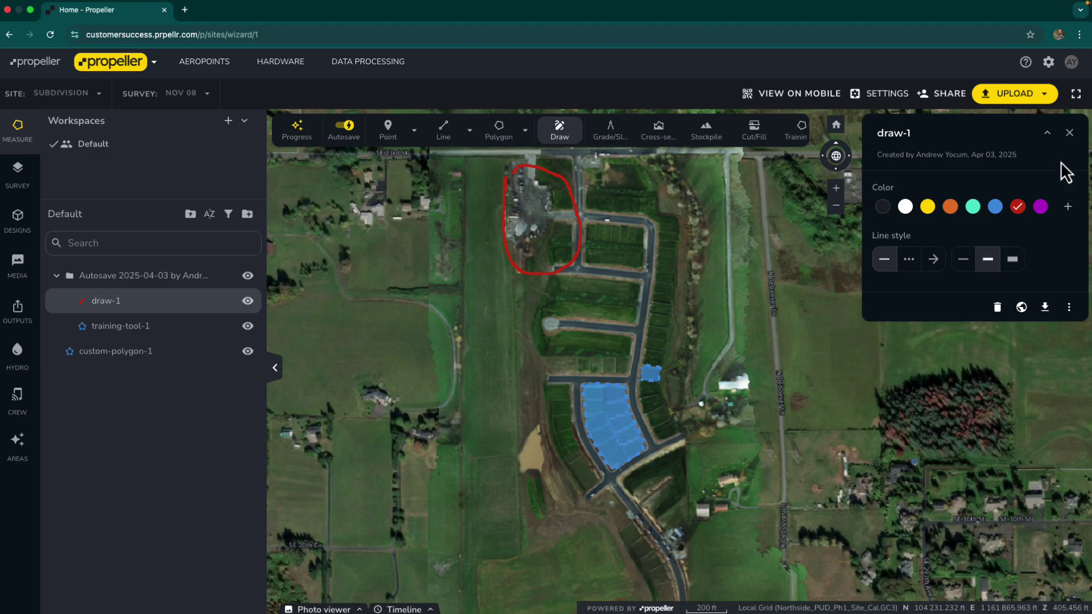
left_click(1069, 132)
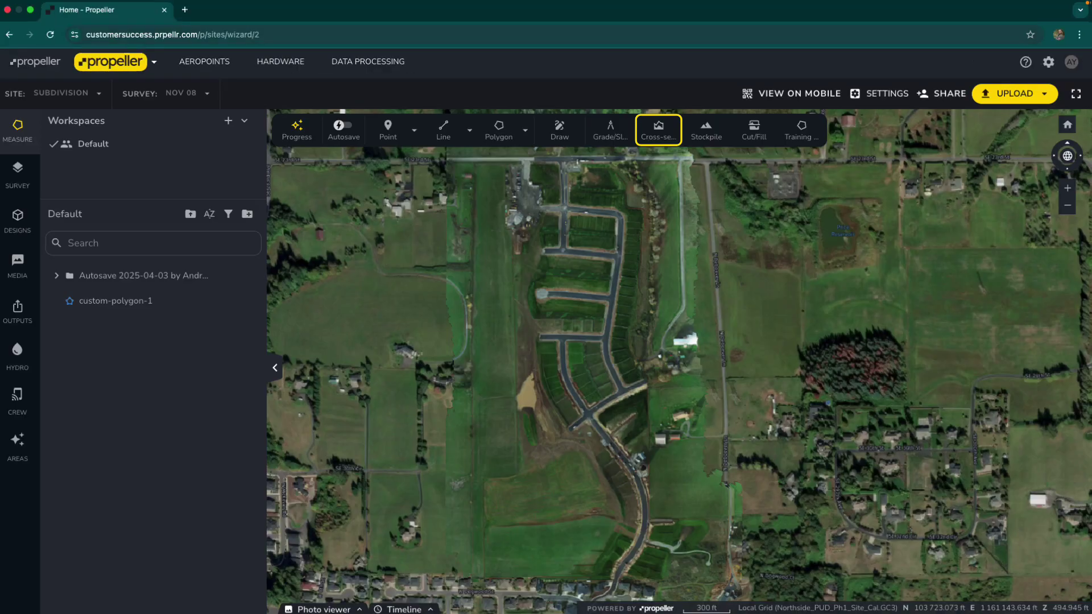
Step: Draw a cross-section about 65 ft long across the north-south road, just south of a side-street junction
left_click(659, 133)
scroll(619, 273, "up", 10)
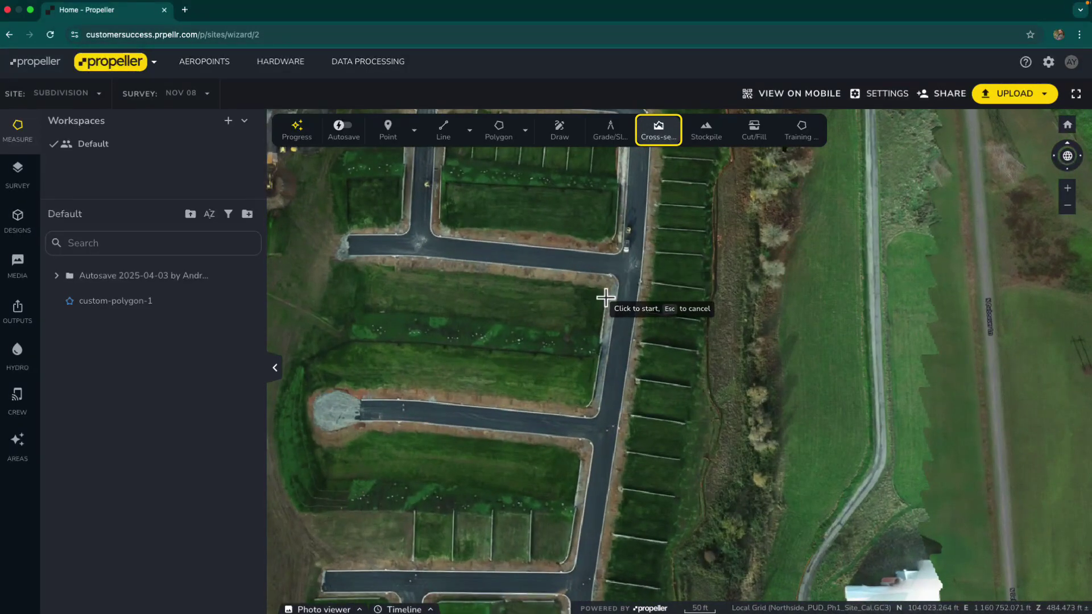
left_click(604, 296)
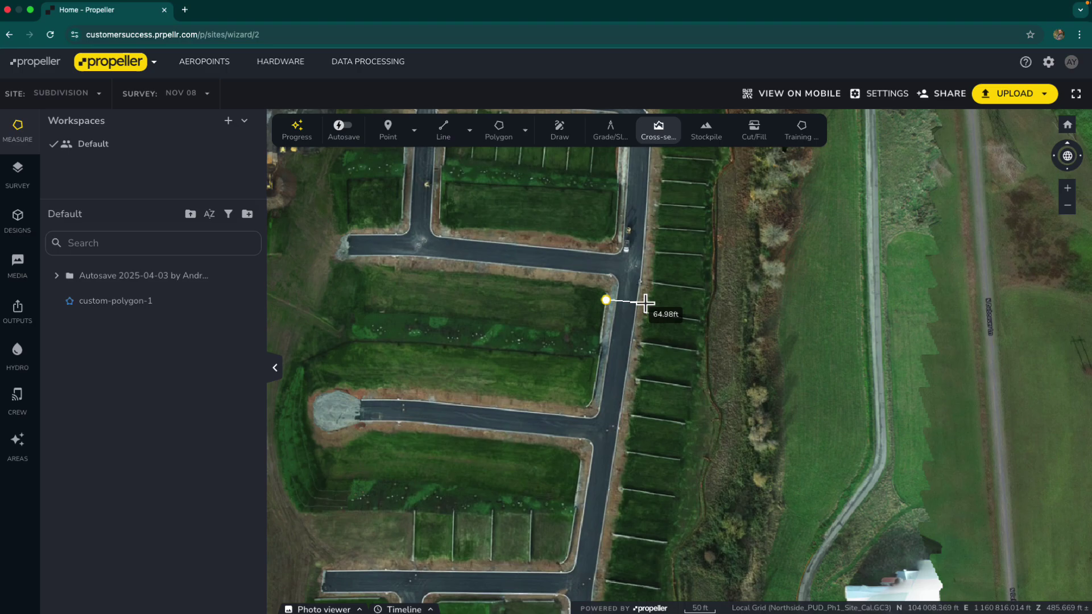
left_click(647, 301)
Step: Add the SubdivisionPh1_Linework_Utilities.dxf, SubdivisionPh1_SG.dxf and SubdivisionPh1Site_Linework.dxf designs to cross-section-1 and review the listed layers
left_click(966, 425)
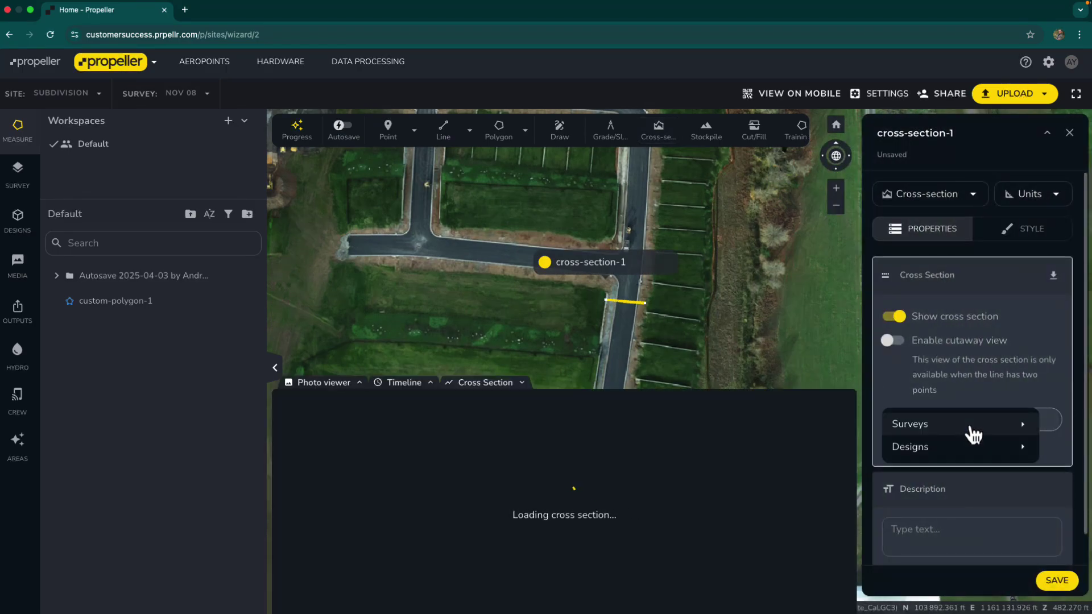
left_click(946, 445)
left_click(912, 422)
scroll(954, 437, "down", 5)
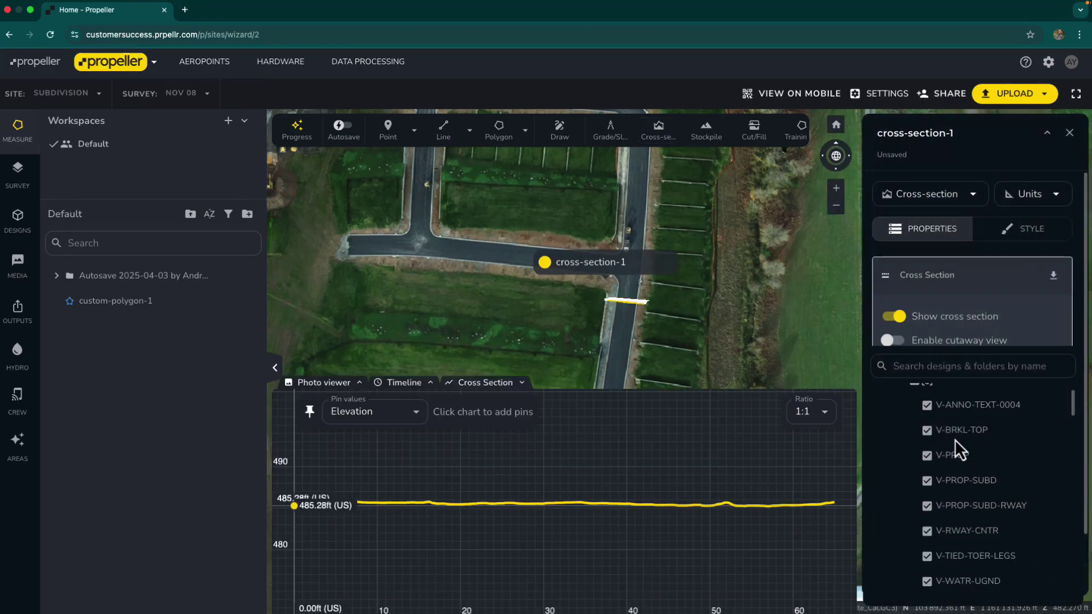
left_click(914, 517)
scroll(916, 523, "down", 2)
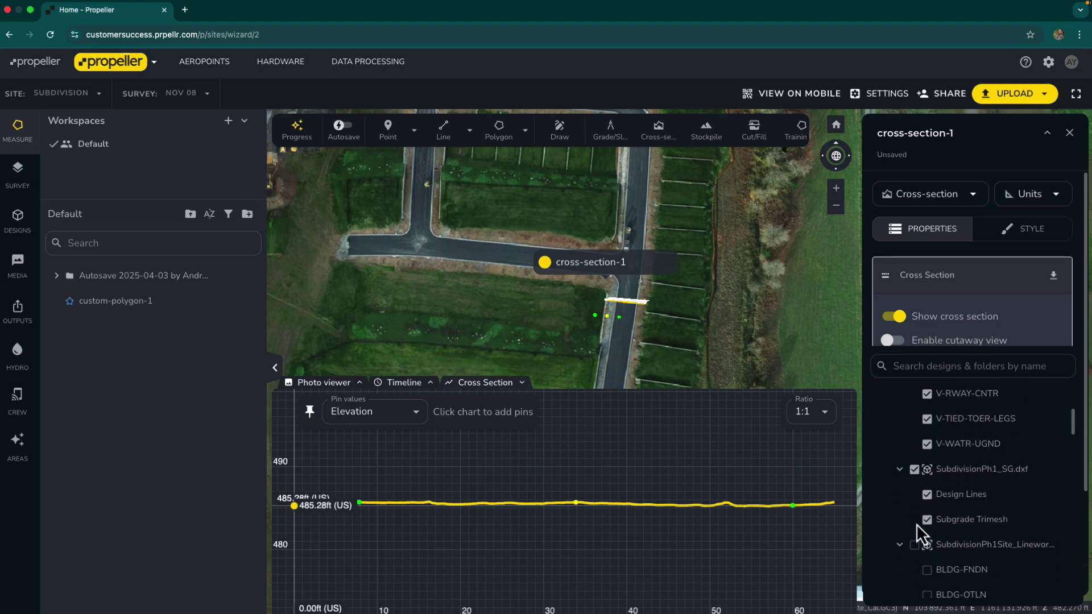
left_click(1041, 250)
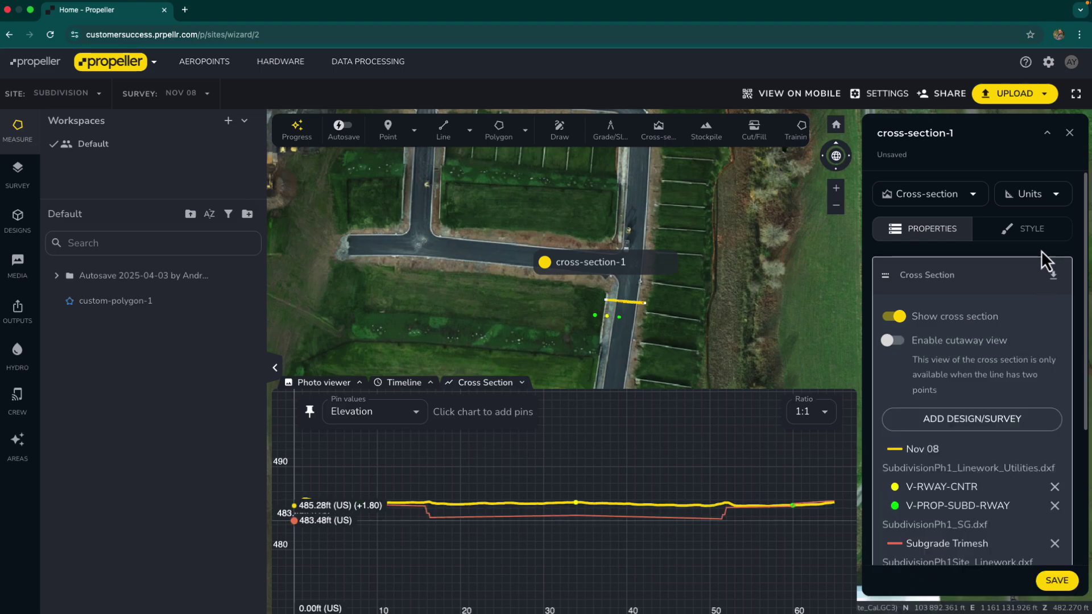
scroll(957, 485, "down", 3)
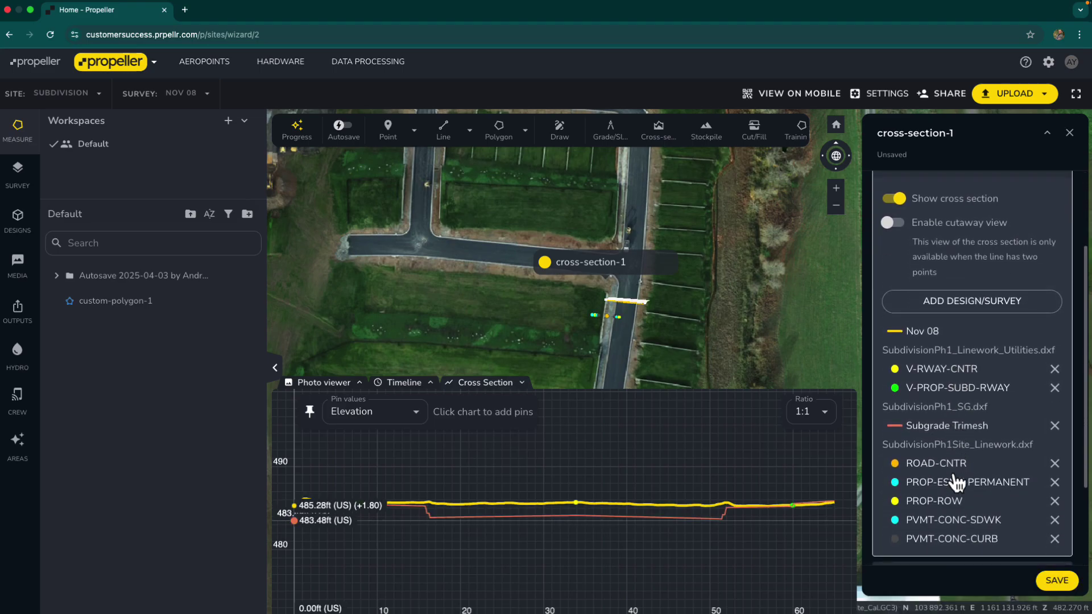
scroll(612, 530, "up", 4)
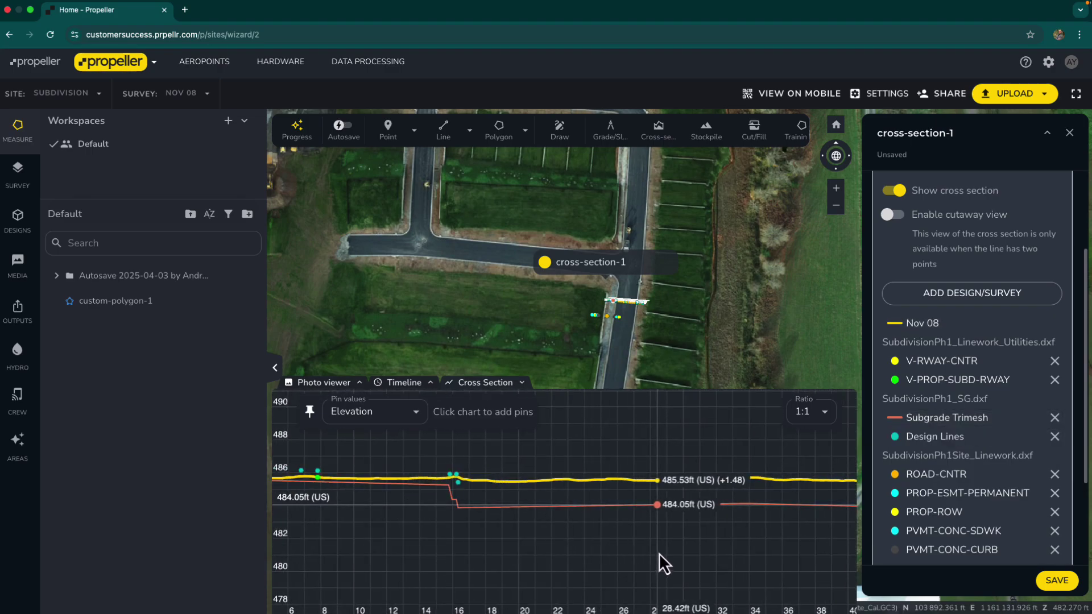
Step: Set the cross-section chart's pin values to Horizontal, place pins along the Nov 08 survey line, and clear them
left_click_drag(658, 552, 485, 538)
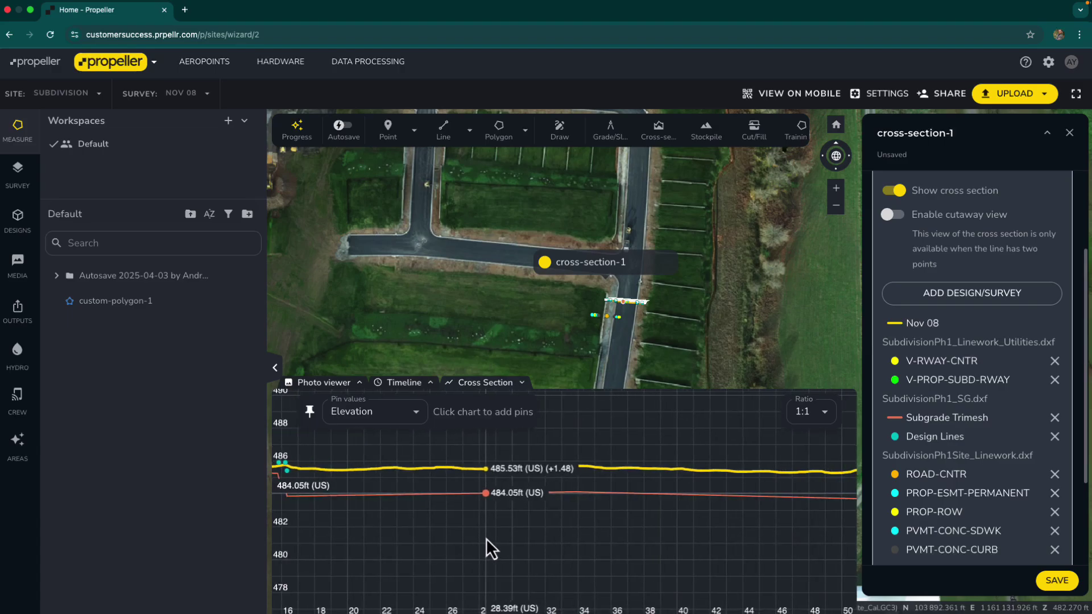
left_click(413, 415)
left_click(408, 461)
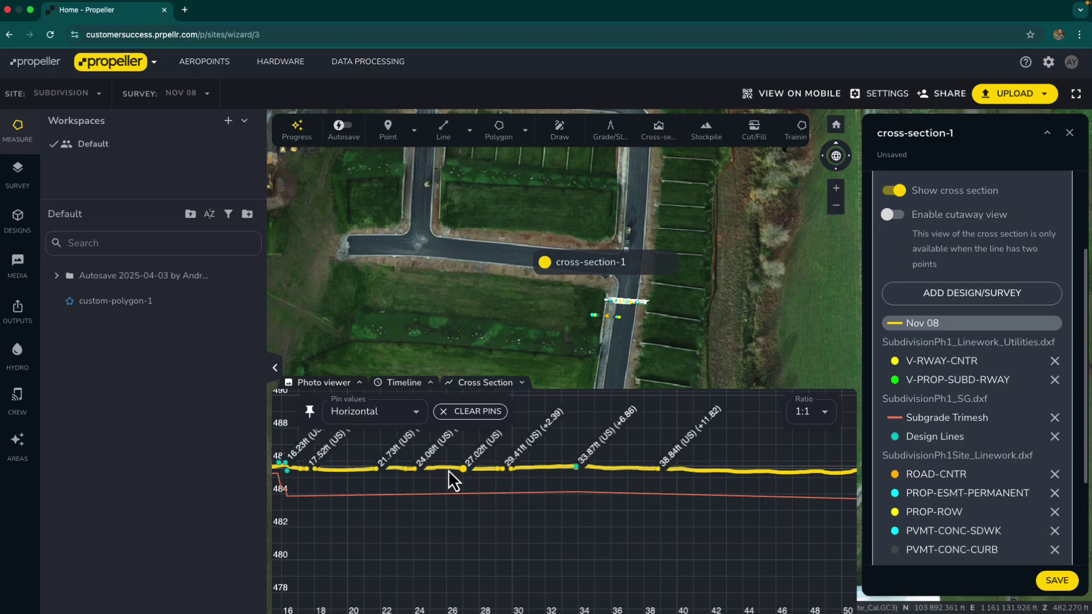
left_click(463, 419)
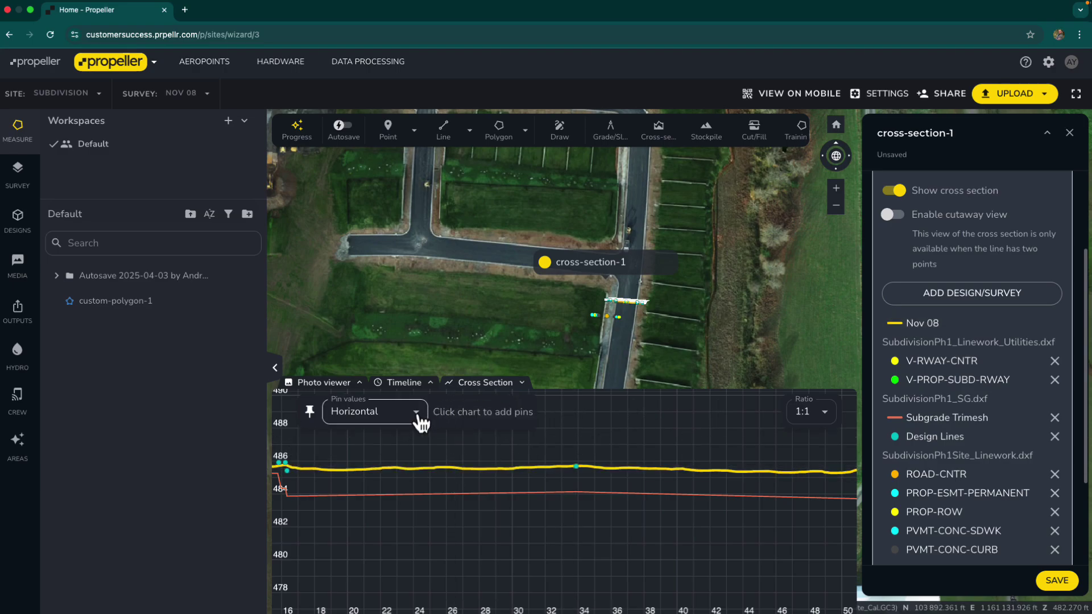
left_click(469, 142)
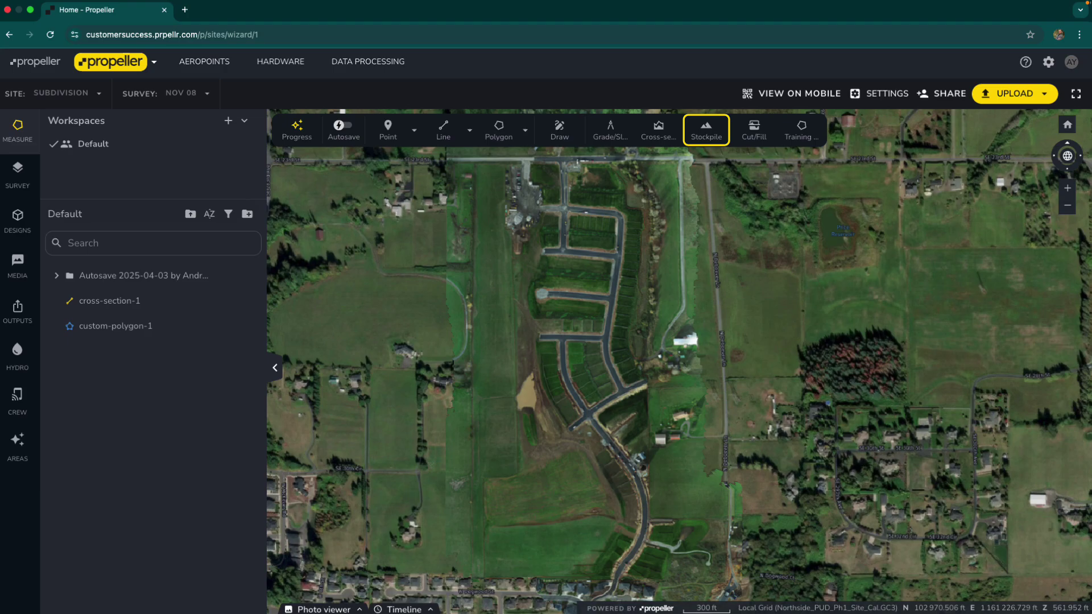
Step: Outline a stockpile measurement around the long grassy mound directly south of the muddy pond
left_click(709, 139)
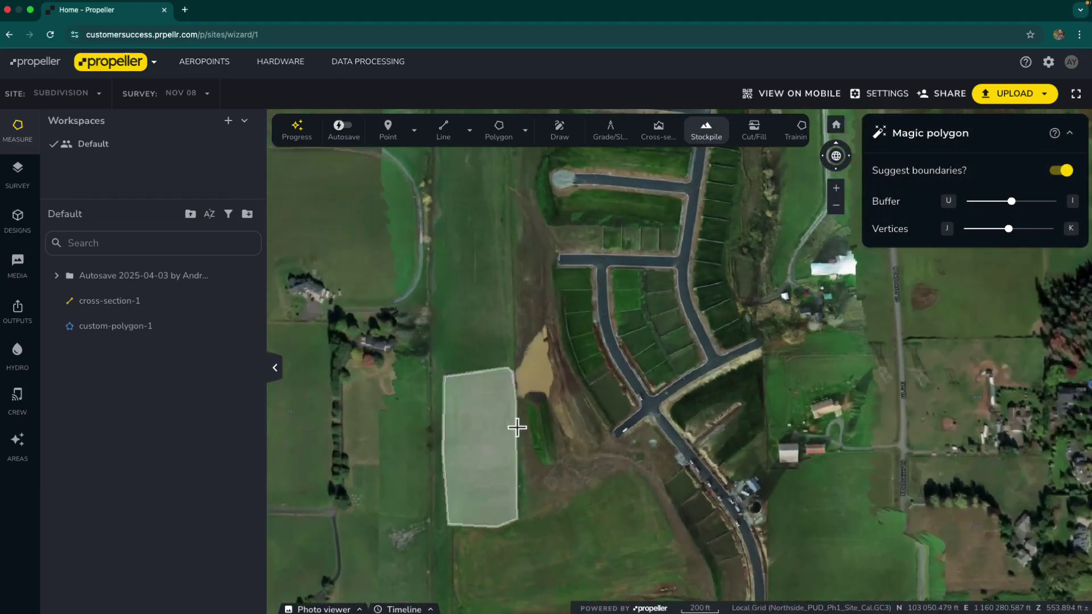
scroll(527, 429, "up", 5)
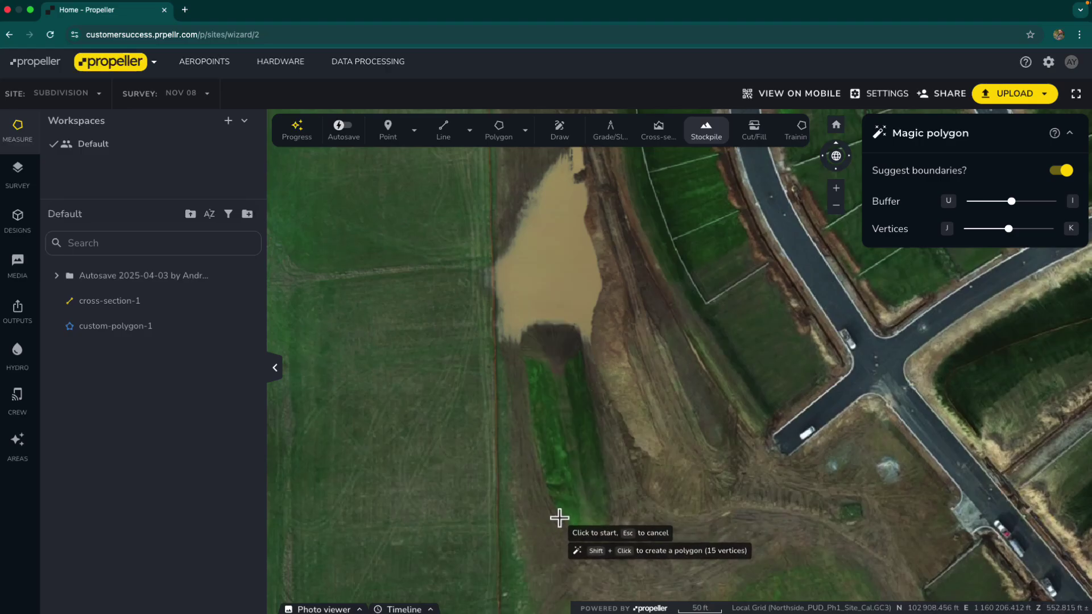
left_click(555, 511)
left_click(545, 488)
left_click(529, 404)
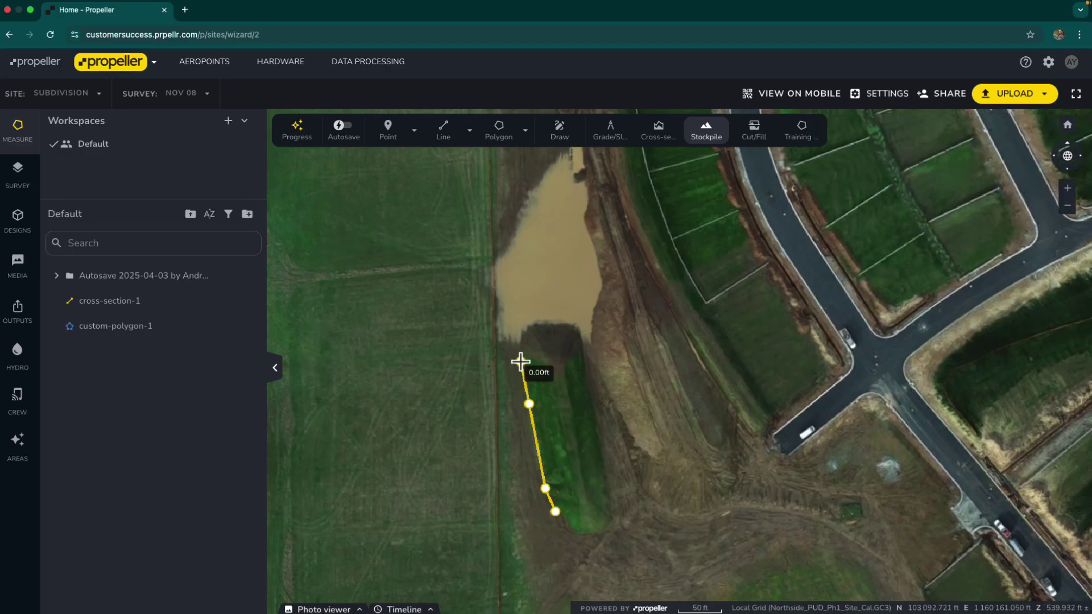
left_click(521, 362)
left_click(521, 338)
left_click(529, 325)
left_click(552, 321)
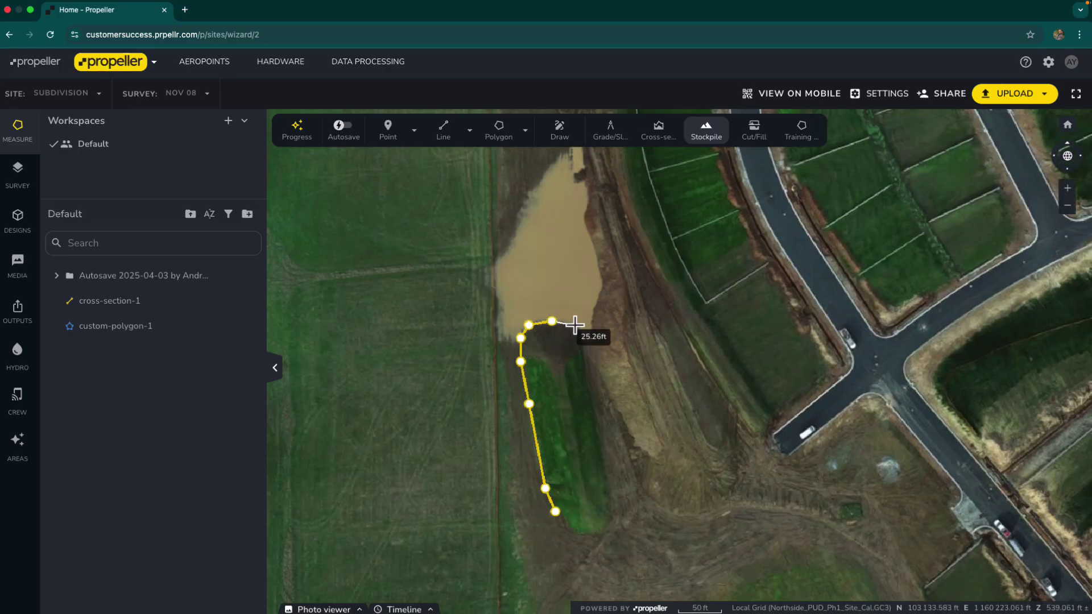
left_click(576, 325)
left_click(582, 342)
left_click(597, 426)
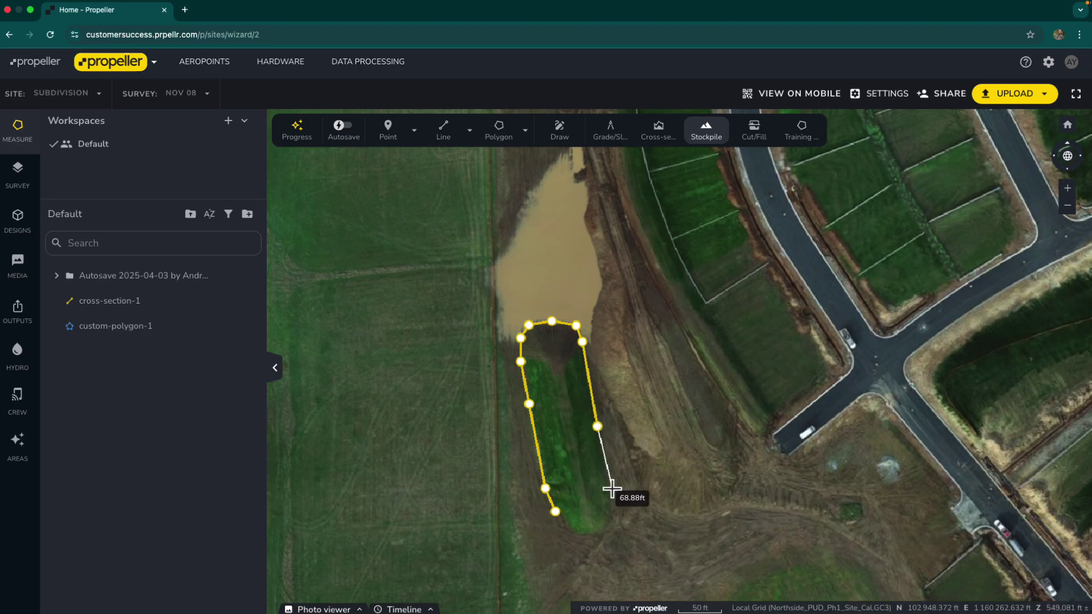
left_click(610, 495)
left_click(610, 515)
left_click(603, 532)
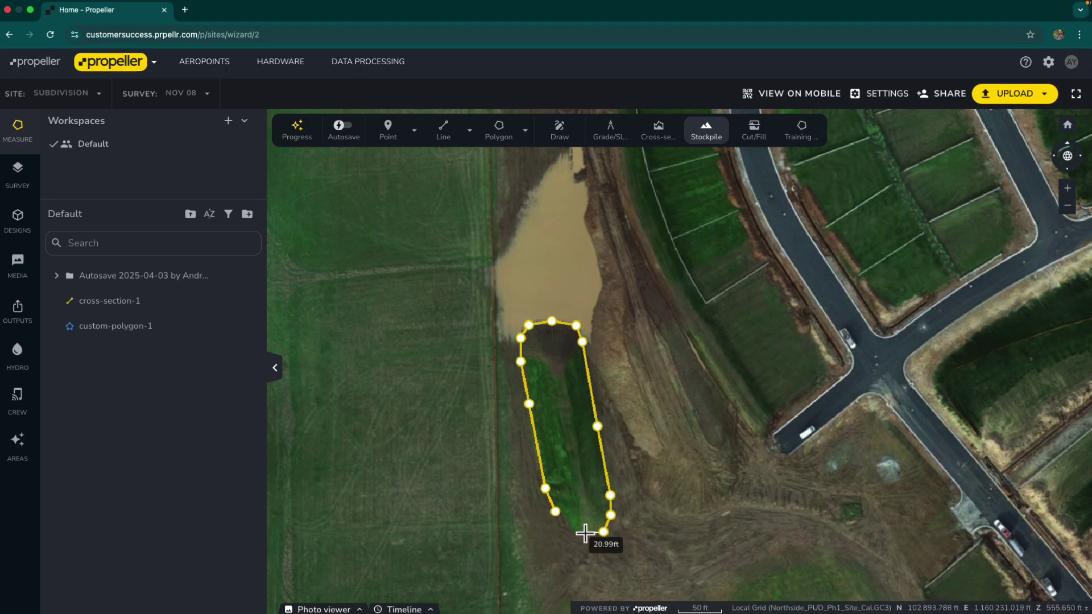
left_click(554, 510)
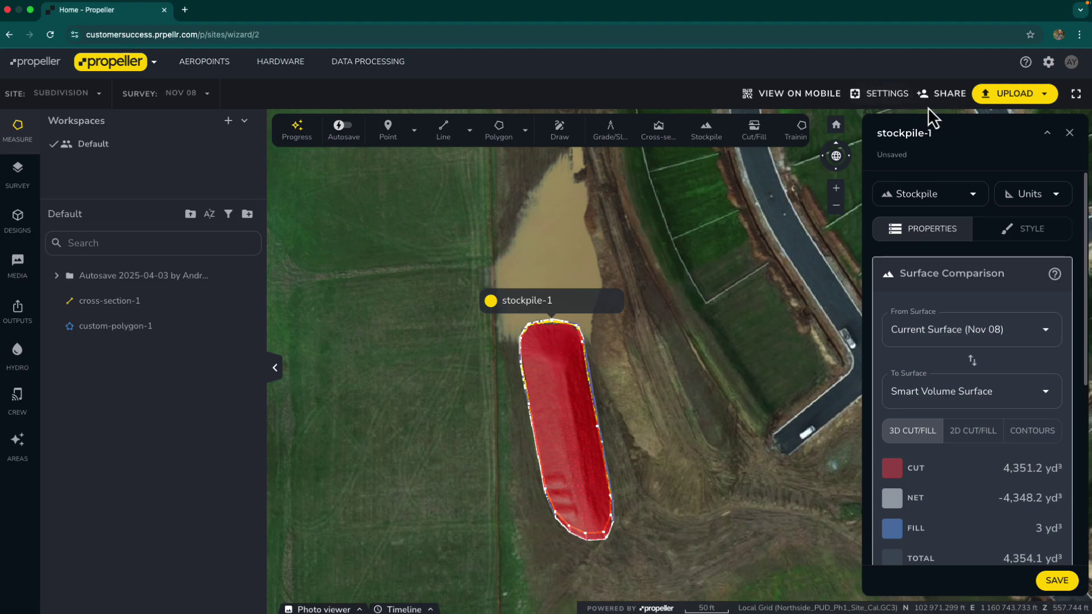
Step: Color stockpile-1 orange and save the measurement
left_click(1013, 233)
left_click(905, 283)
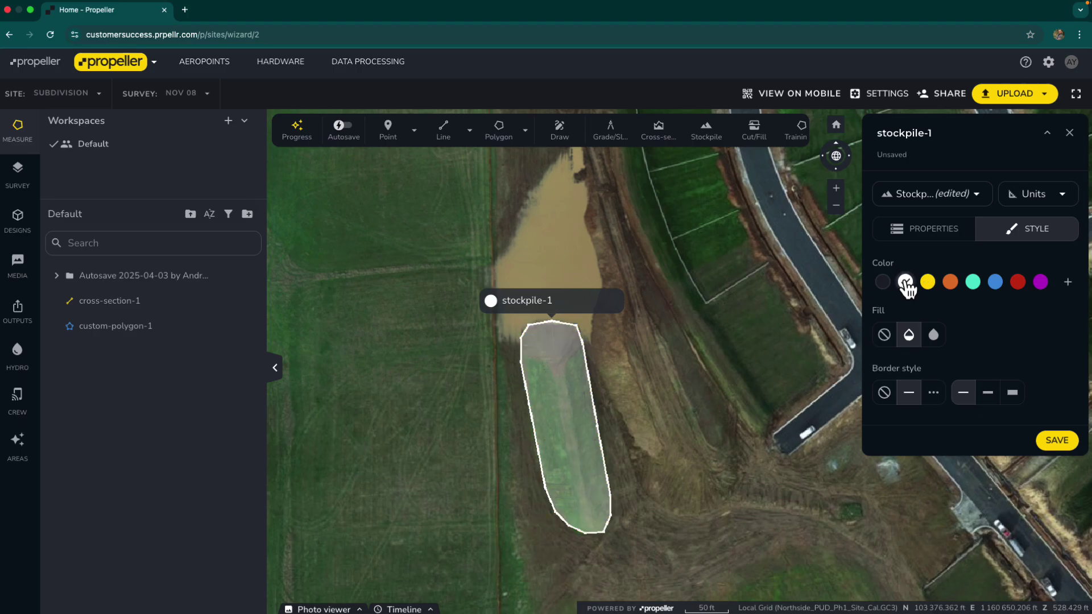
left_click(950, 283)
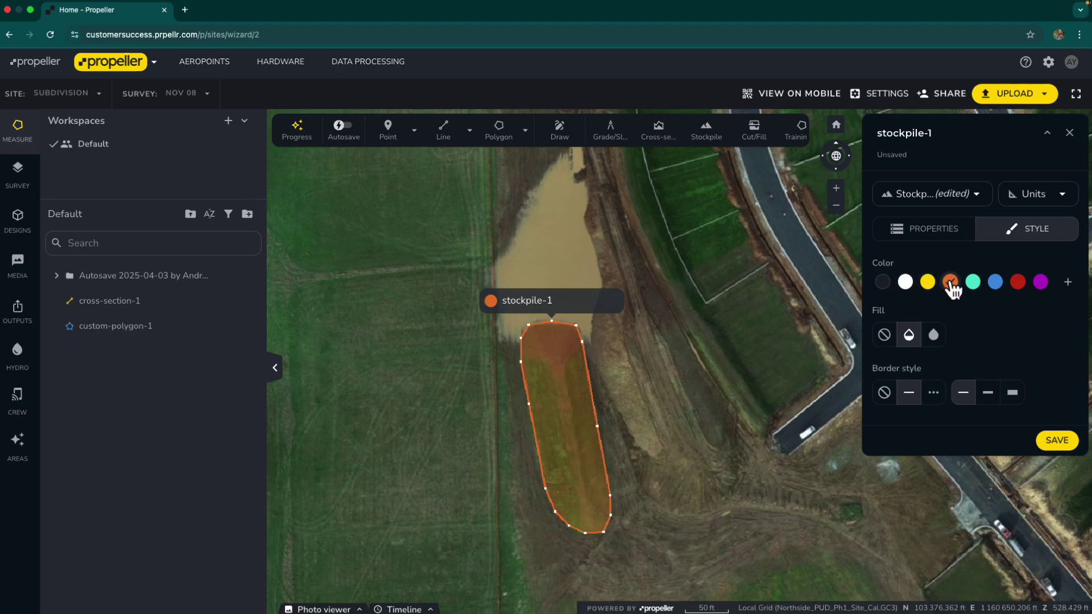
left_click(1043, 441)
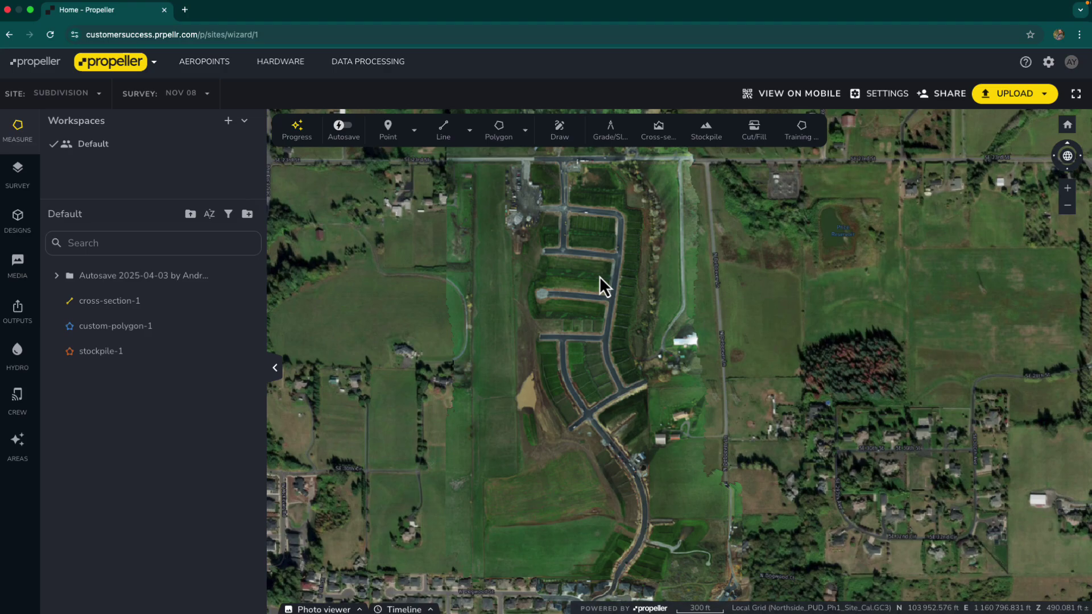
Step: Draw a four-sided Bench Volume polygon across the grassy embankment just west of the gravel cul-de-sac
scroll(533, 306, "up", 10)
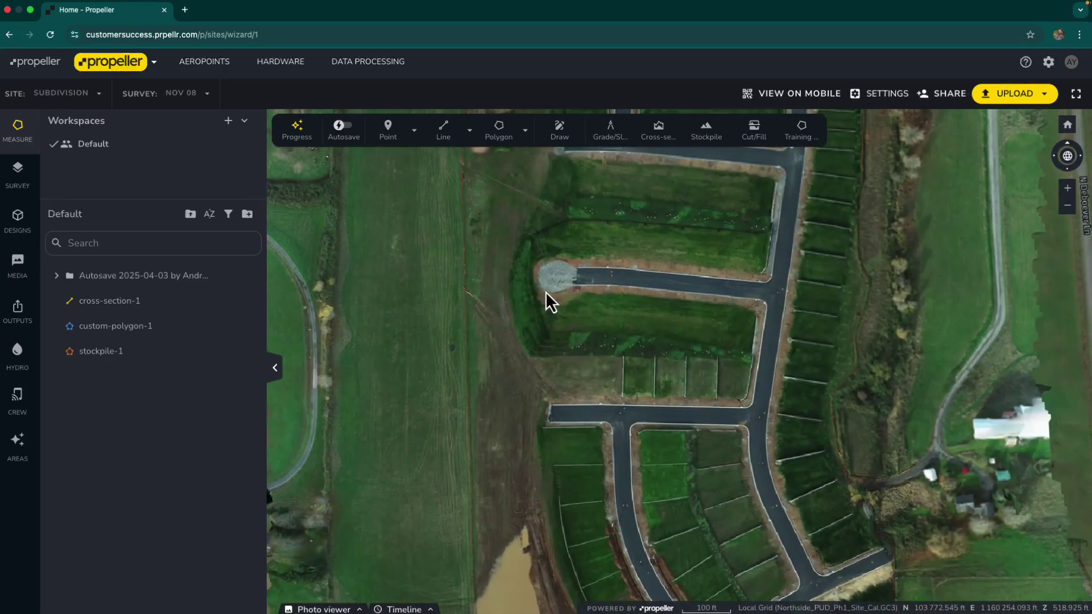
scroll(547, 291, "up", 5)
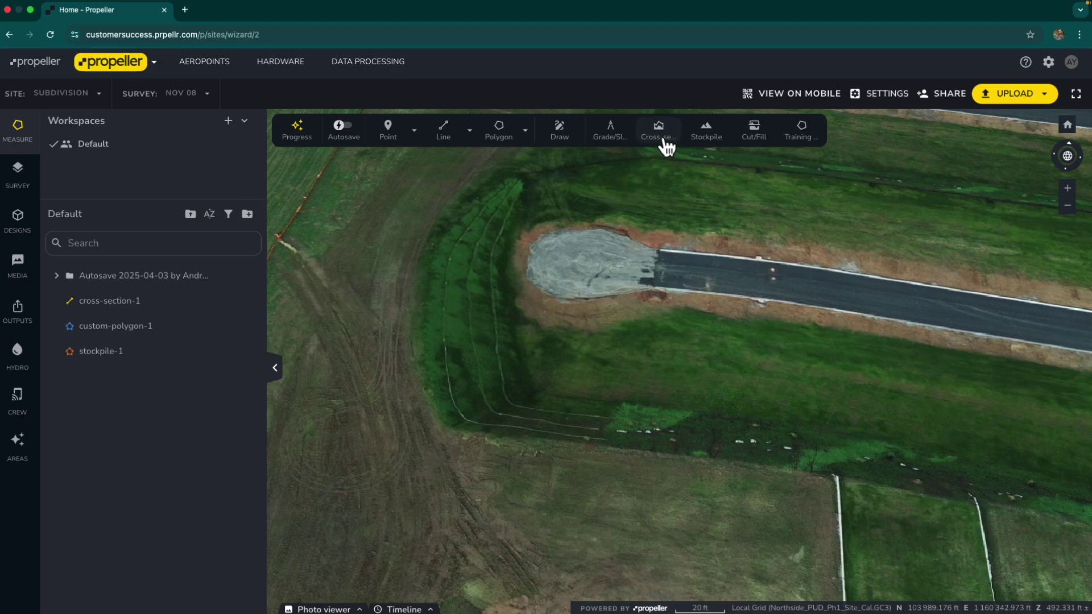
left_click(529, 129)
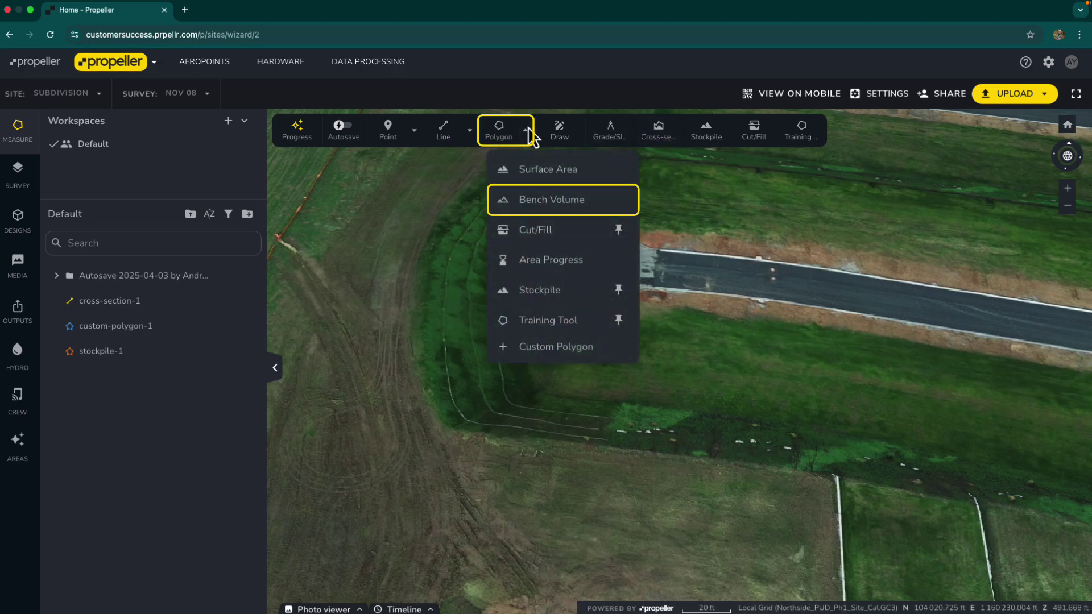
left_click(509, 200)
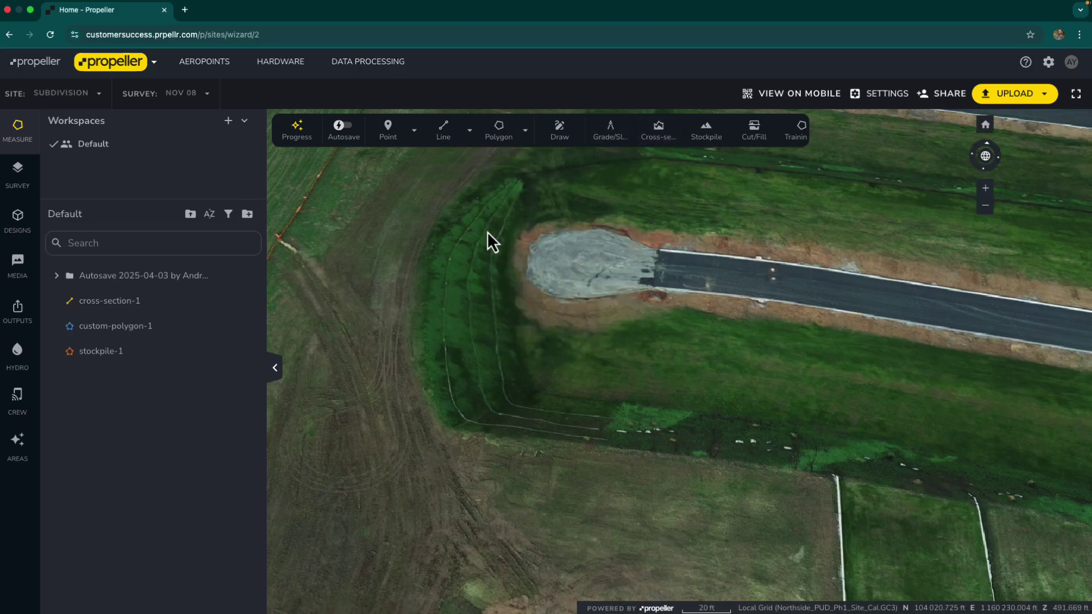
left_click(413, 246)
left_click(535, 251)
left_click(543, 325)
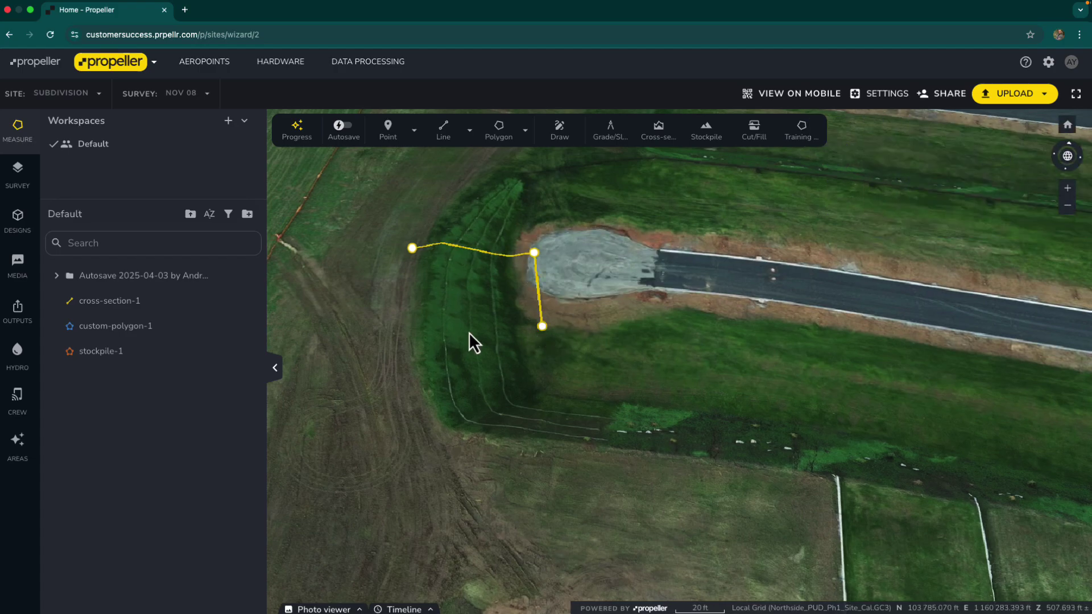
left_click(403, 329)
left_click(413, 247)
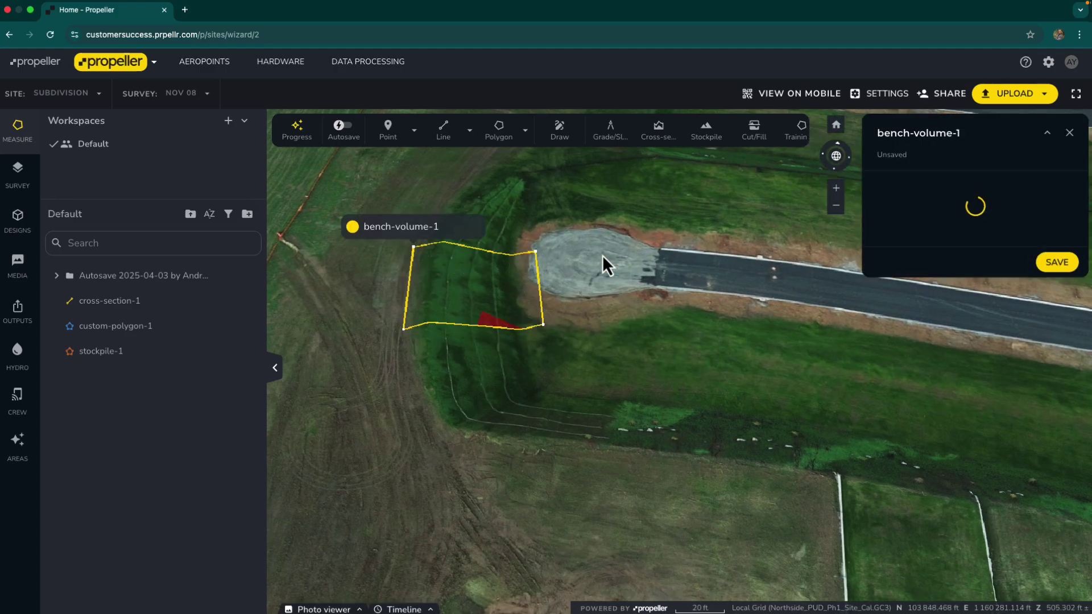
Step: Show bench-volume-1's surface comparison as 3D Cut/Fill, save the measurement and color it blue
left_click_drag(592, 255, 600, 357)
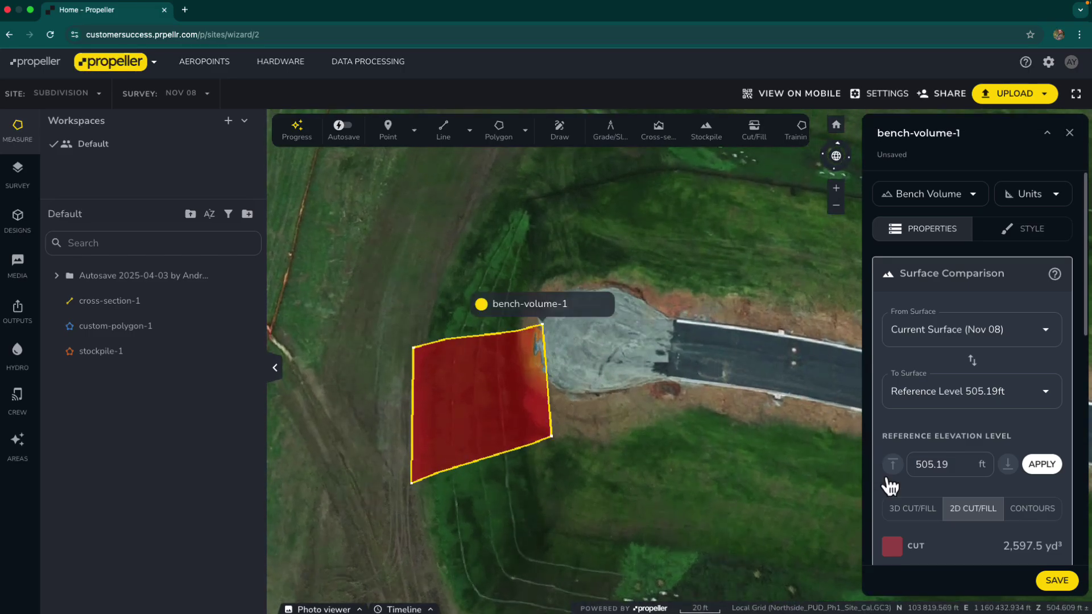
left_click(910, 509)
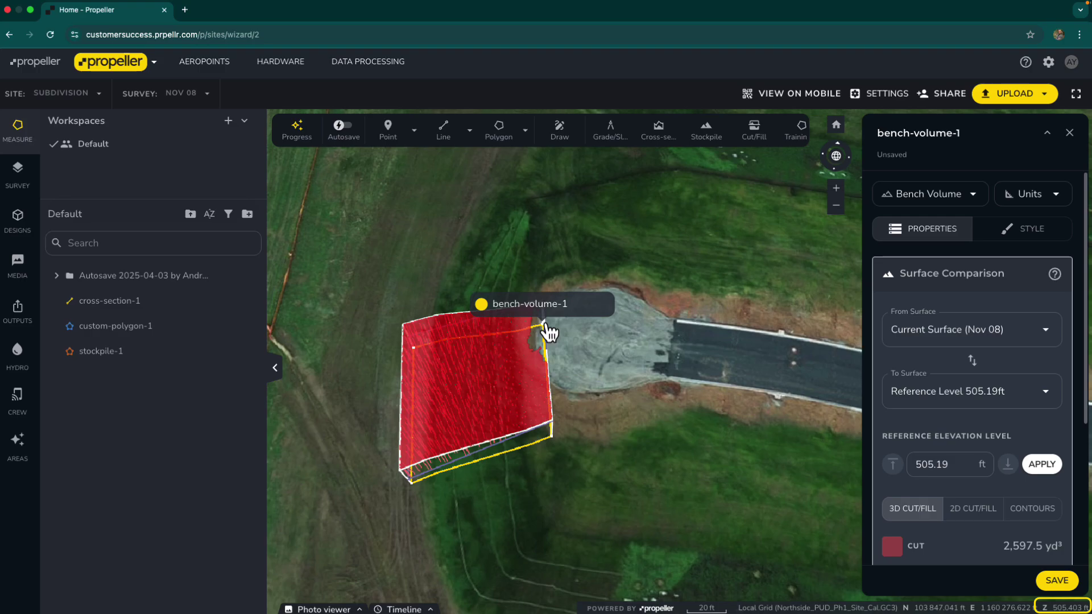
left_click_drag(563, 419, 554, 320)
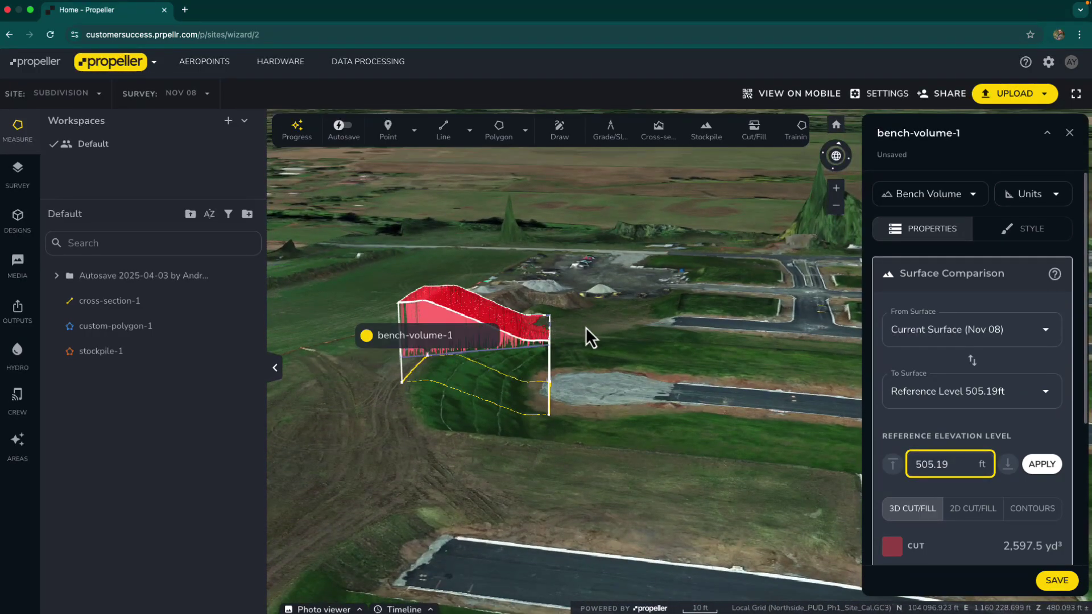
left_click(1056, 581)
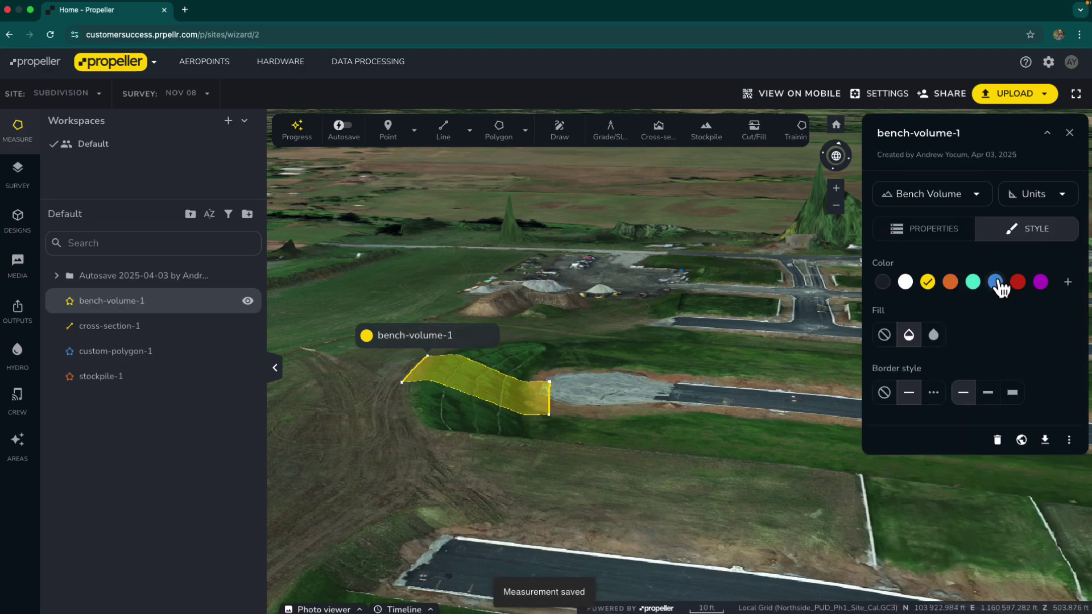
left_click(996, 281)
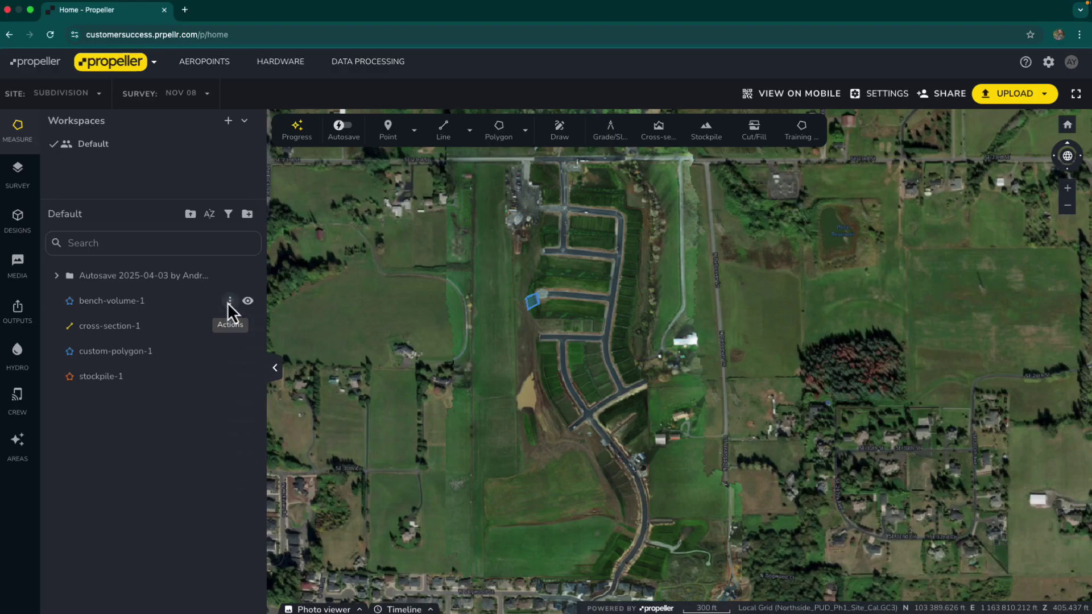
Step: Fly to bench-volume-1 and edit its shape, extending the south side outward and adding points over the gravel cul-de-sac
left_click(229, 301)
left_click(250, 321)
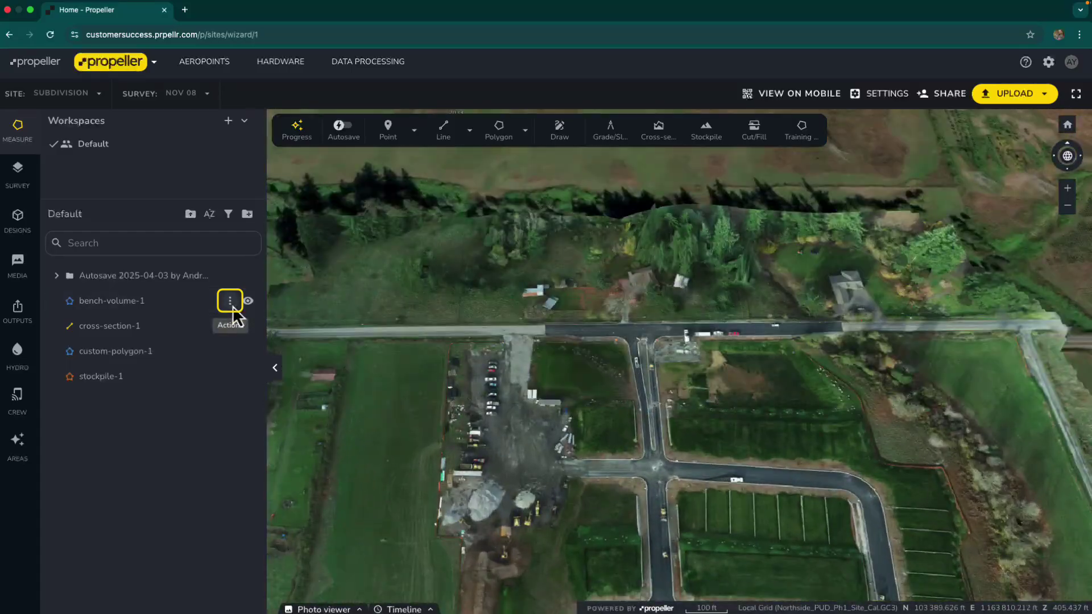
left_click(231, 303)
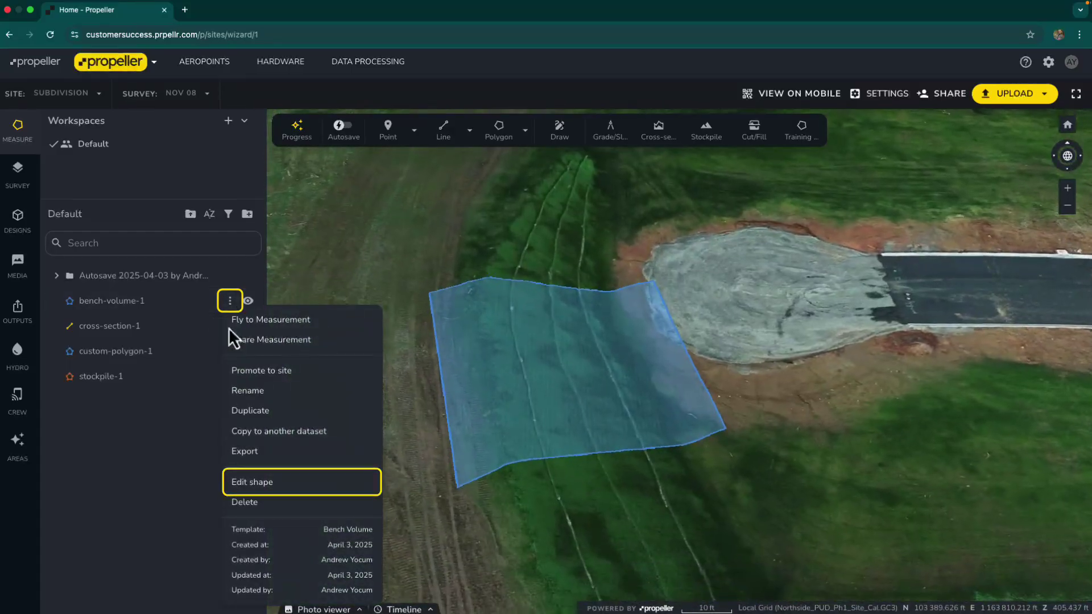
left_click(291, 486)
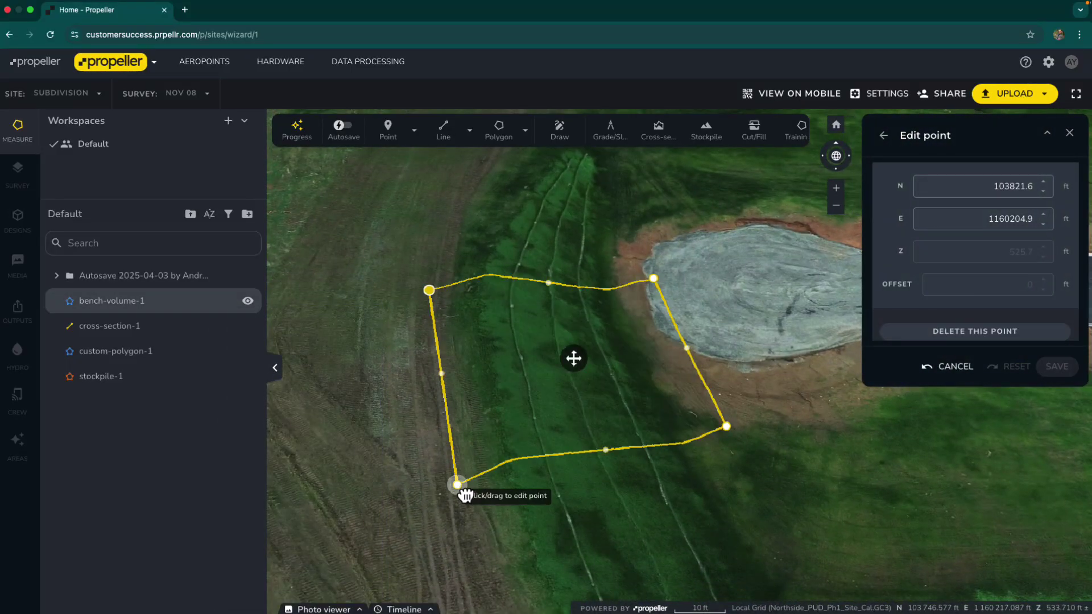
left_click_drag(453, 479, 472, 545)
left_click_drag(615, 482, 758, 485)
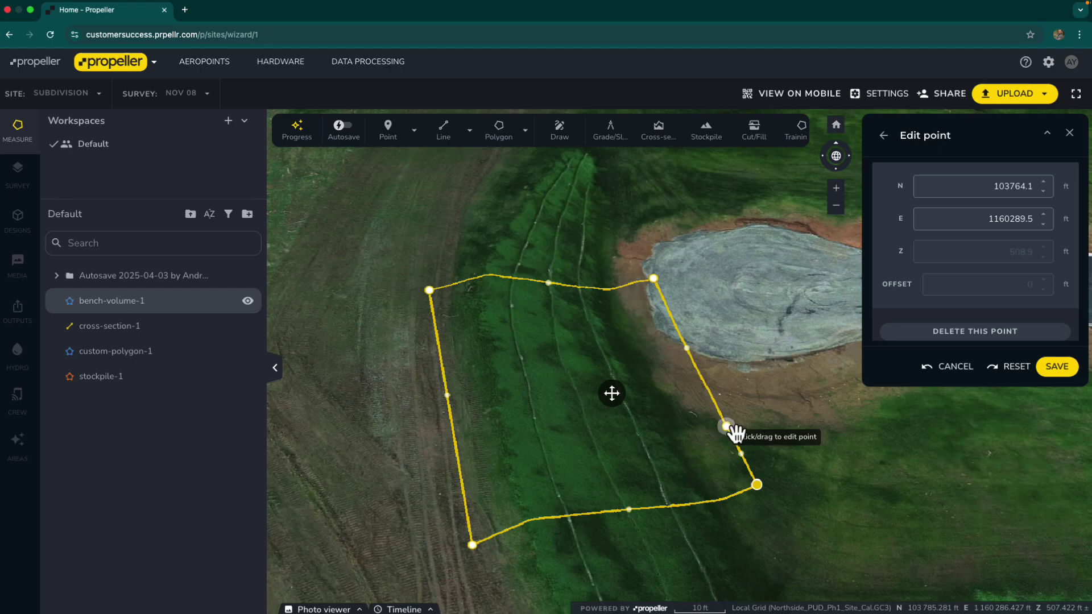
left_click_drag(726, 426, 817, 363)
left_click_drag(730, 317, 779, 275)
left_click_drag(645, 274, 650, 236)
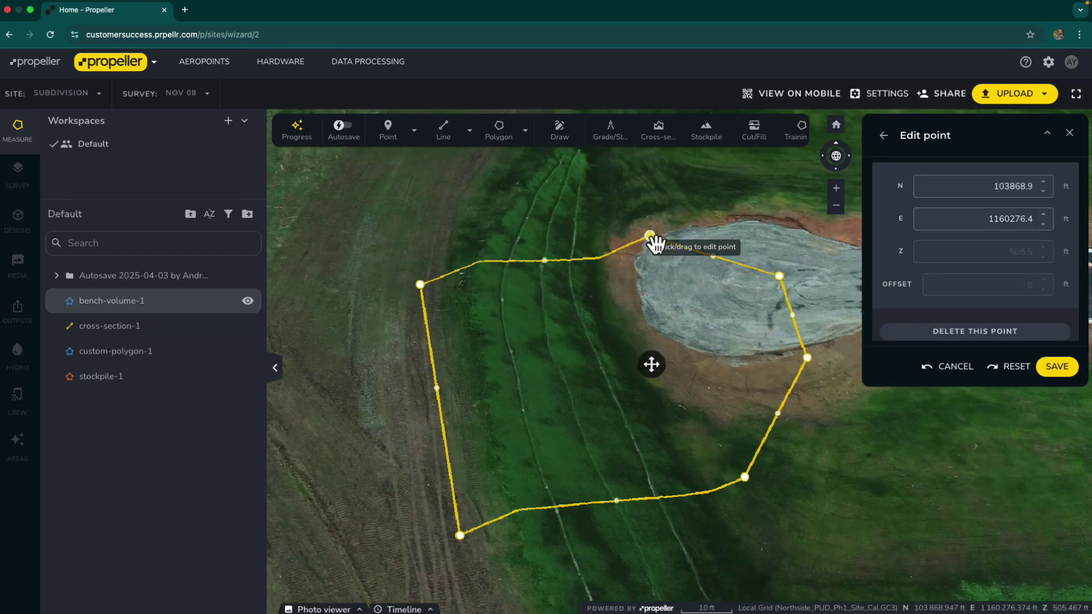
Step: Delete the three points over the cul-de-sac, pull the new diagonal edge's midpoint out to the gravel's west edge, and save
left_click_drag(815, 298, 756, 407)
key("Delete")
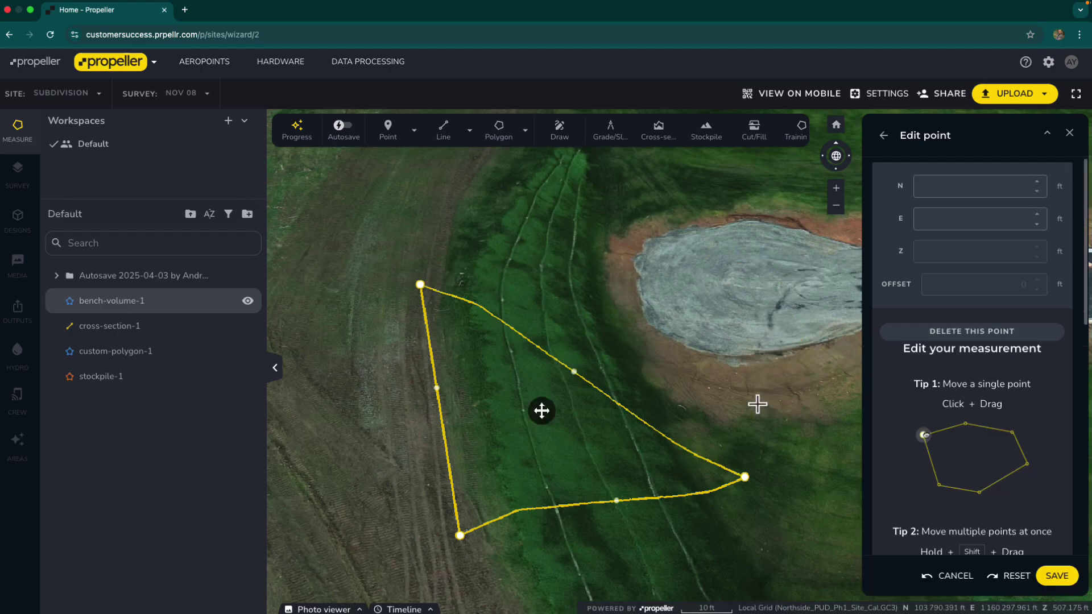
left_click_drag(574, 372, 668, 300)
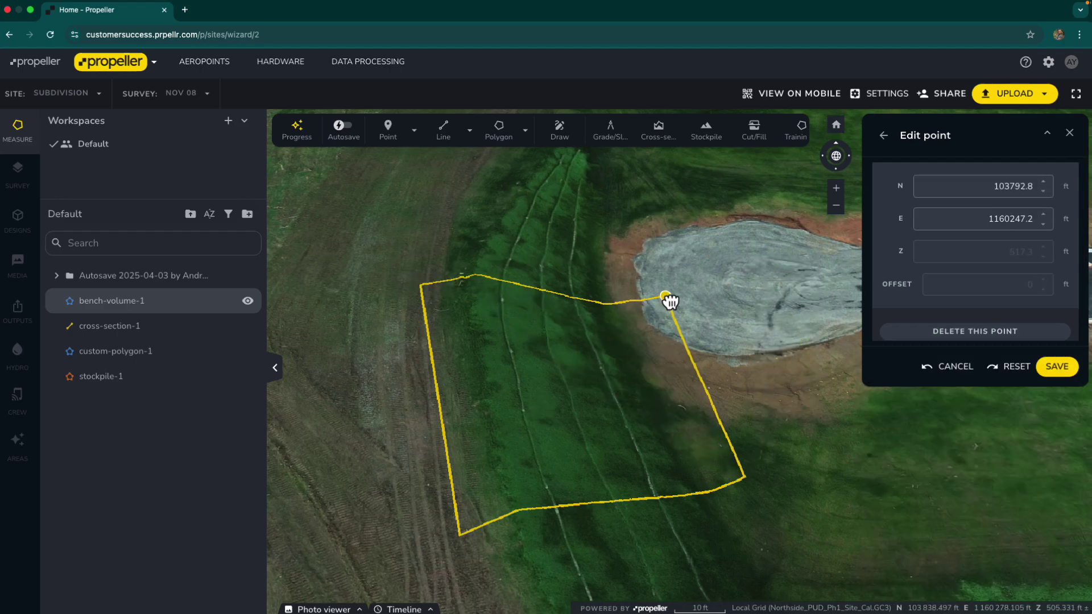
left_click(1056, 366)
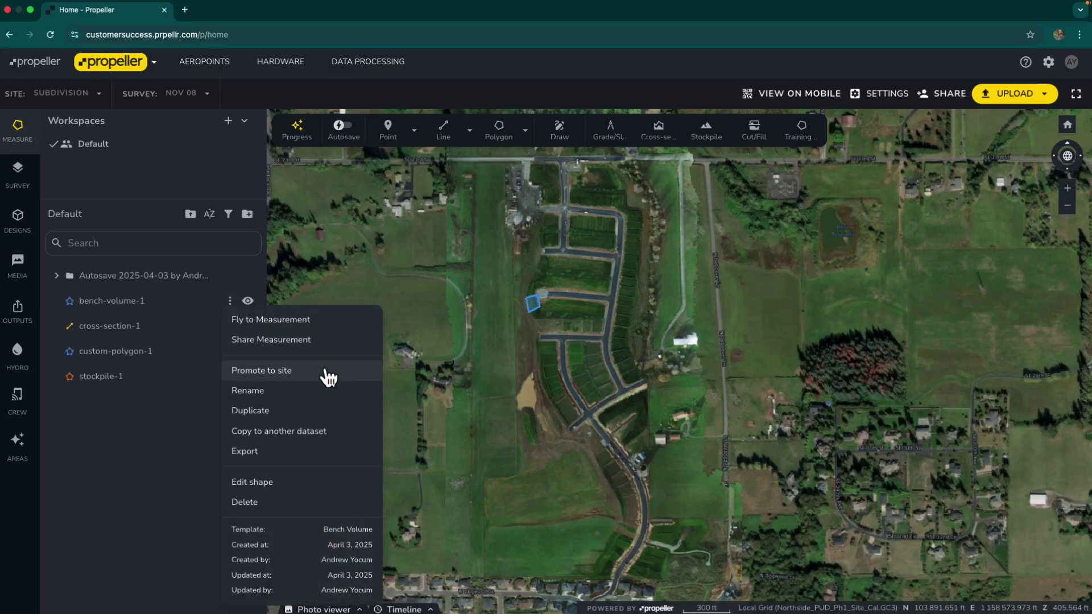
Step: Promote bench-volume-1 and cross-section-1 to the site
left_click(326, 371)
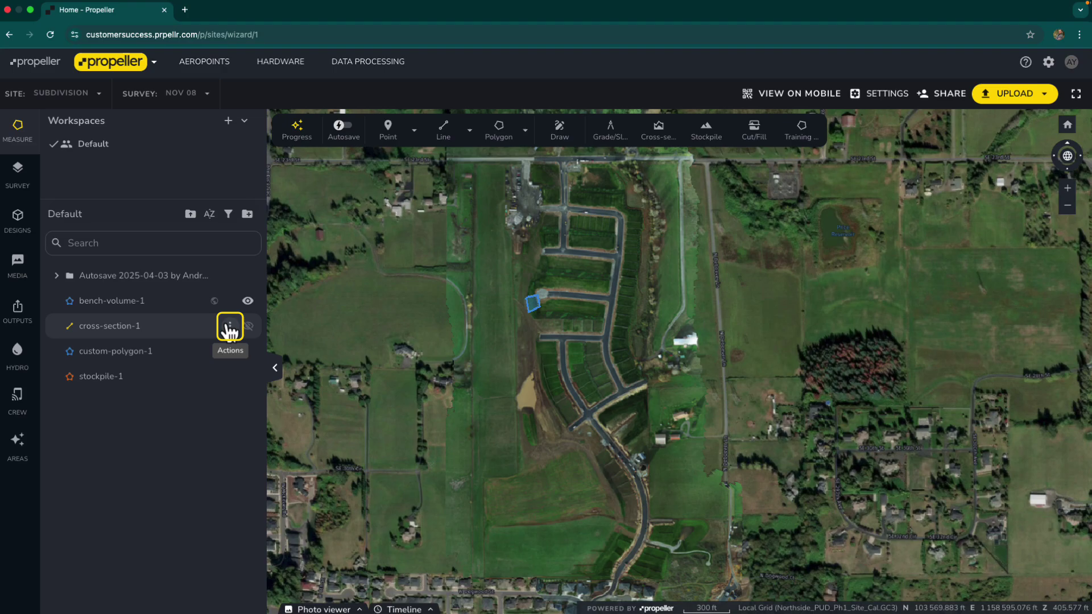
left_click(230, 330)
left_click(250, 370)
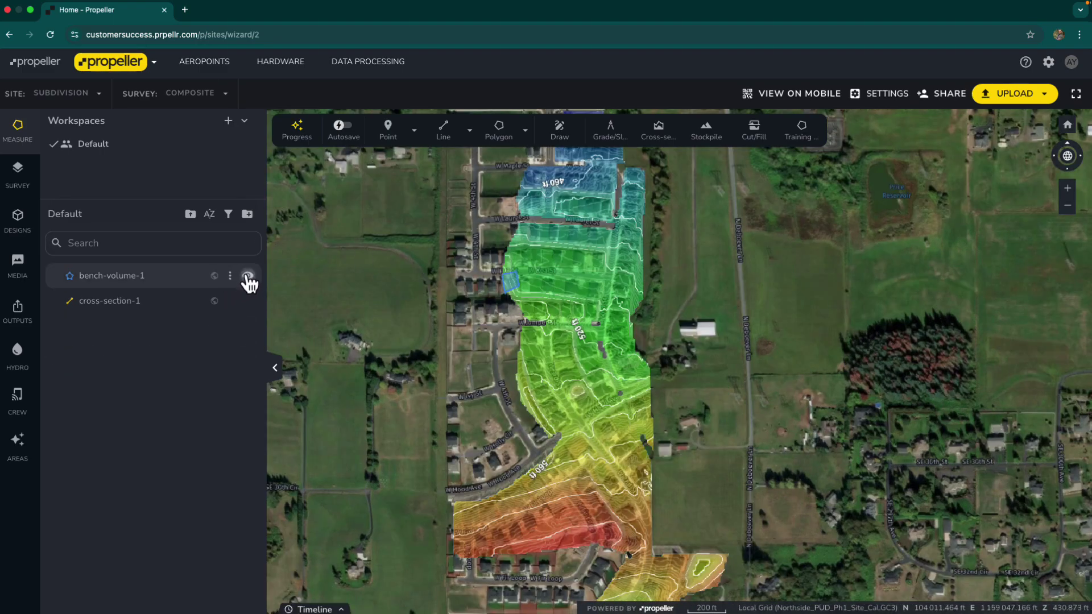
Step: Display both promoted measurements on the Composite survey and demote cross-section-1 from the site
left_click(248, 277)
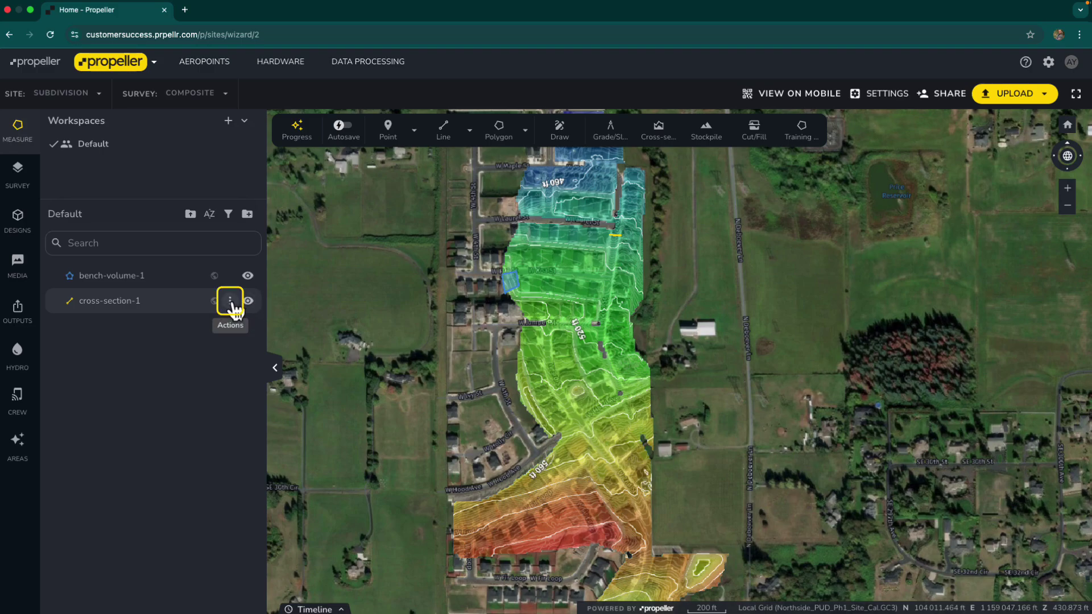
left_click(230, 301)
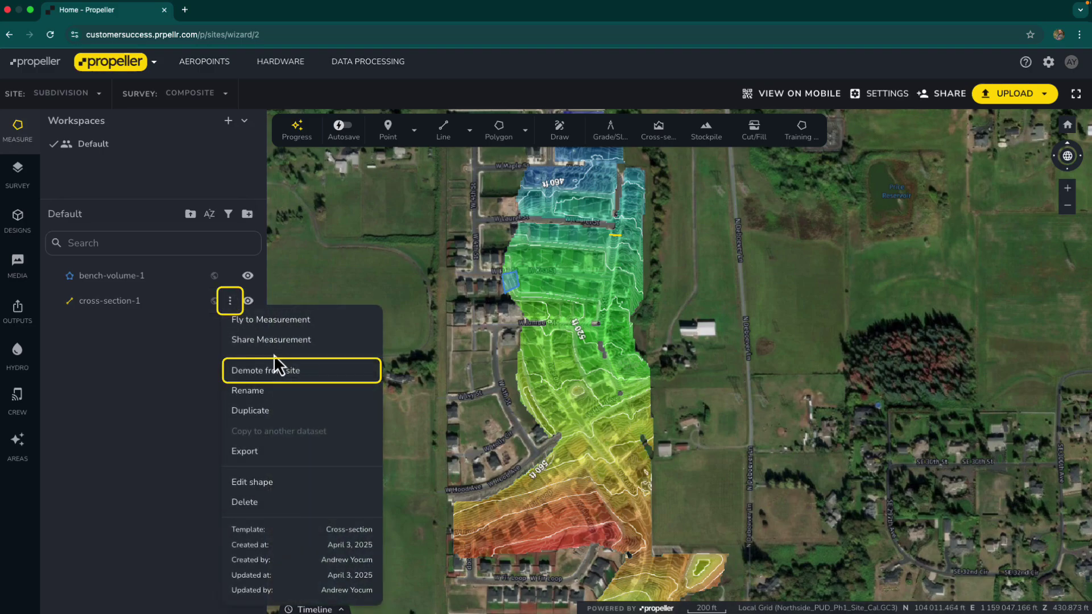
left_click(282, 373)
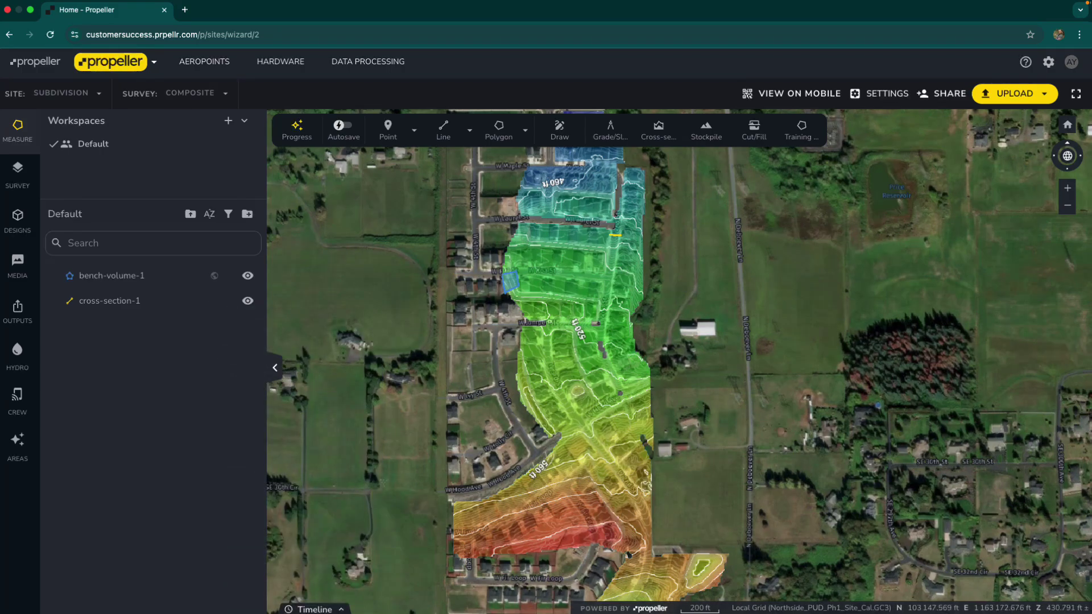
Step: Edit bench-volume-1's shape on the Composite survey, moving its southeast corner outward to the east, and save
left_click(229, 275)
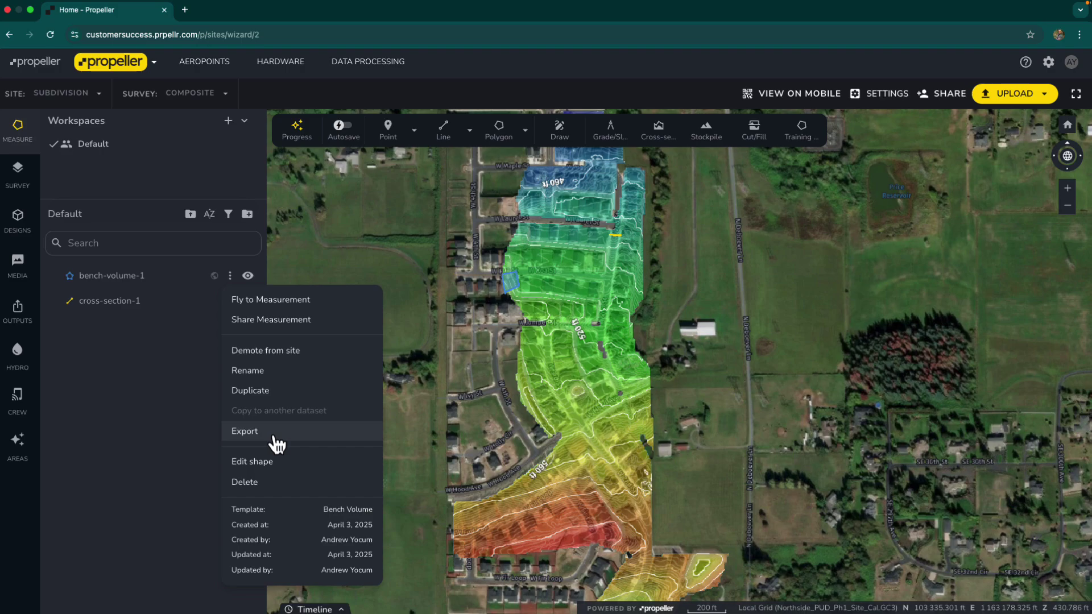
left_click(277, 465)
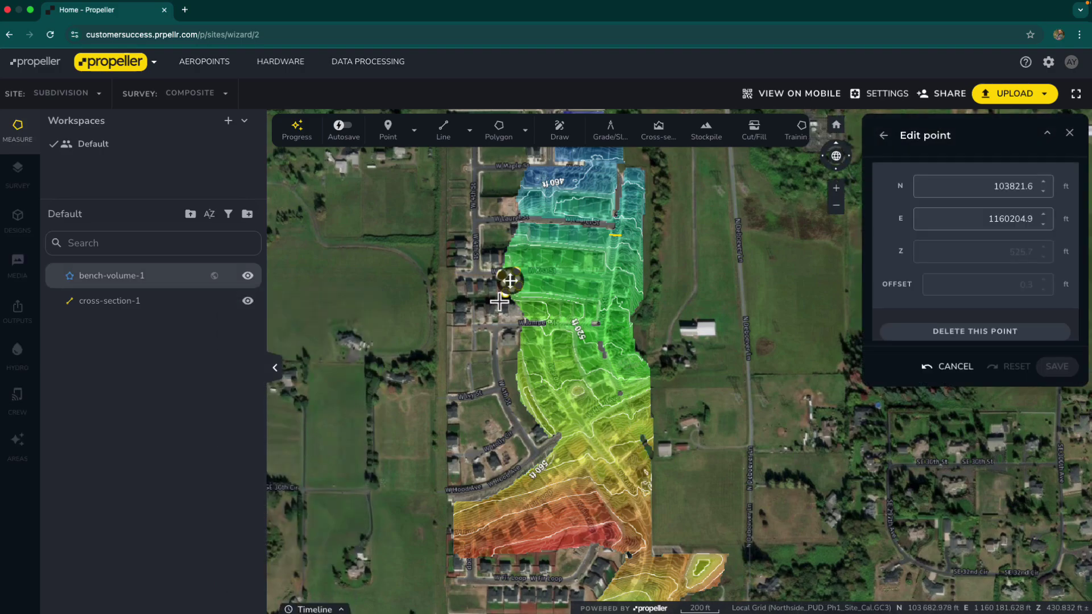
left_click_drag(510, 278, 542, 288)
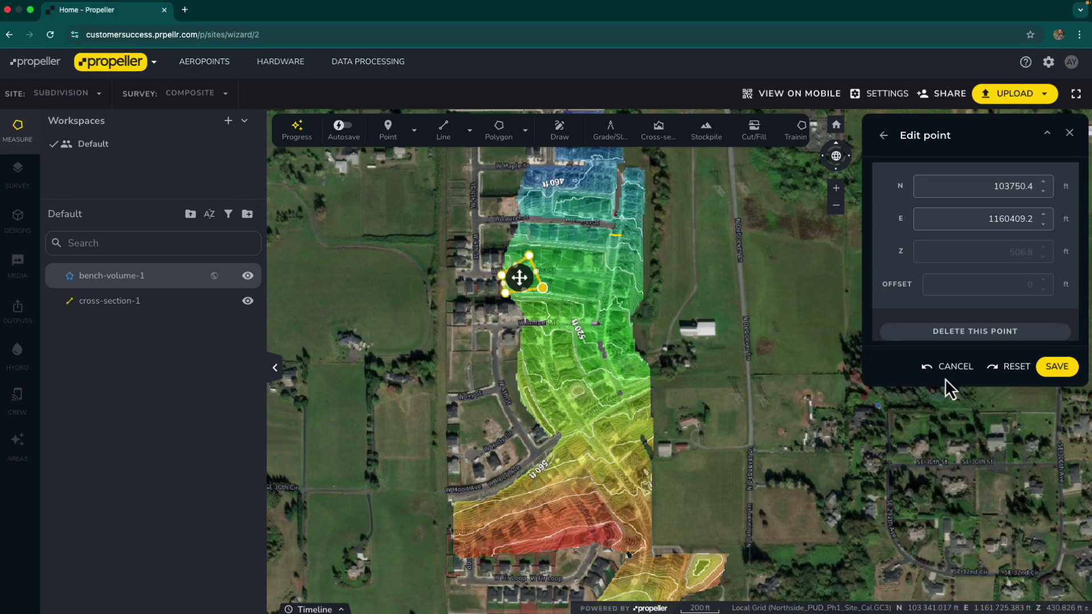
left_click(1062, 367)
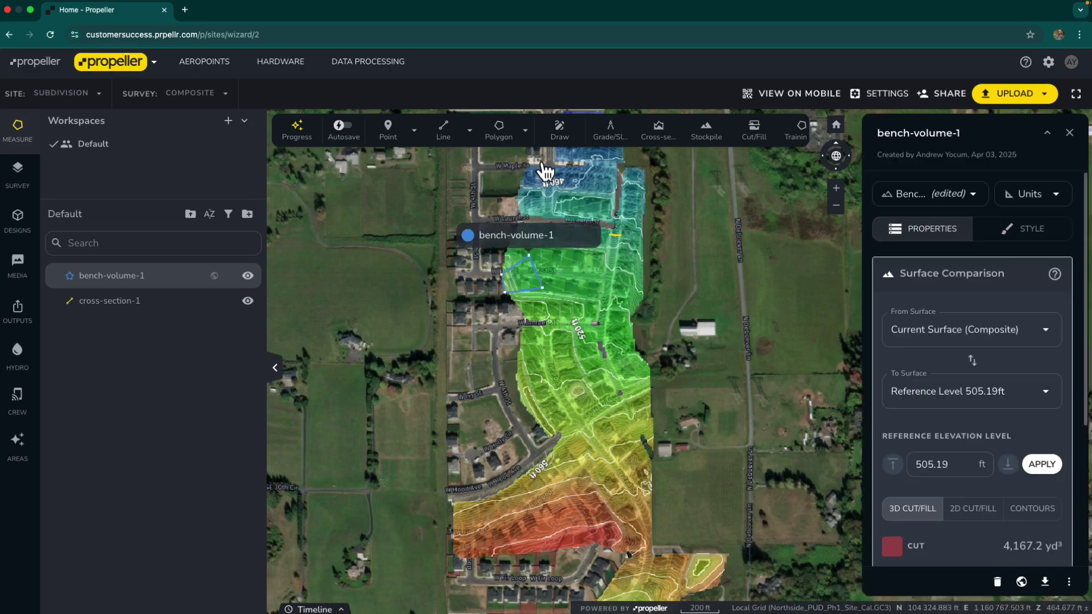
Step: Switch to the Nov 08 survey and display bench-volume-1 on the map
left_click(170, 93)
left_click(232, 171)
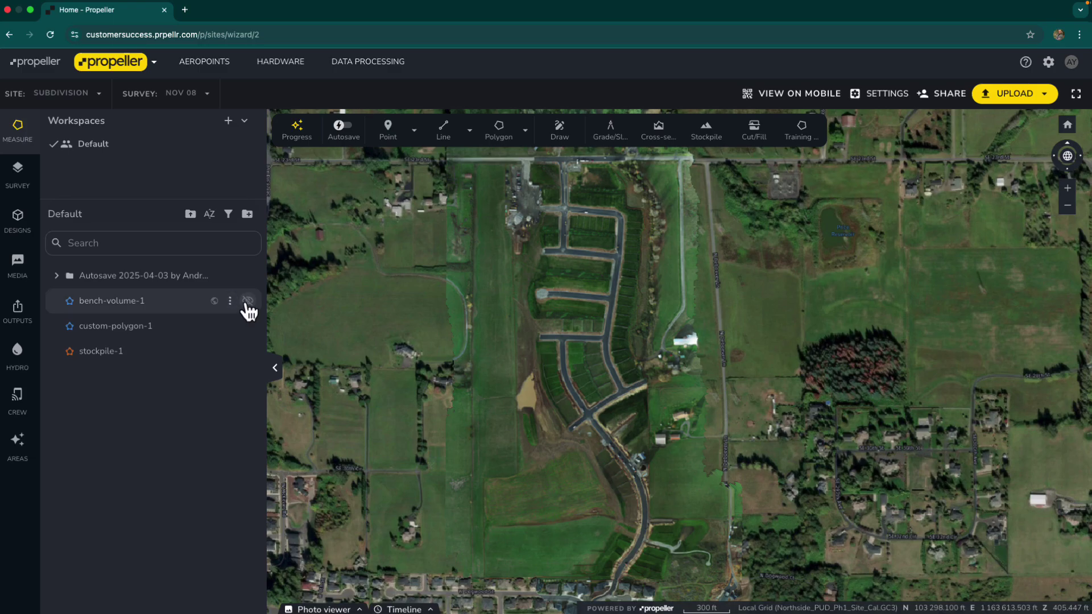
left_click(248, 301)
scroll(550, 307, "up", 3)
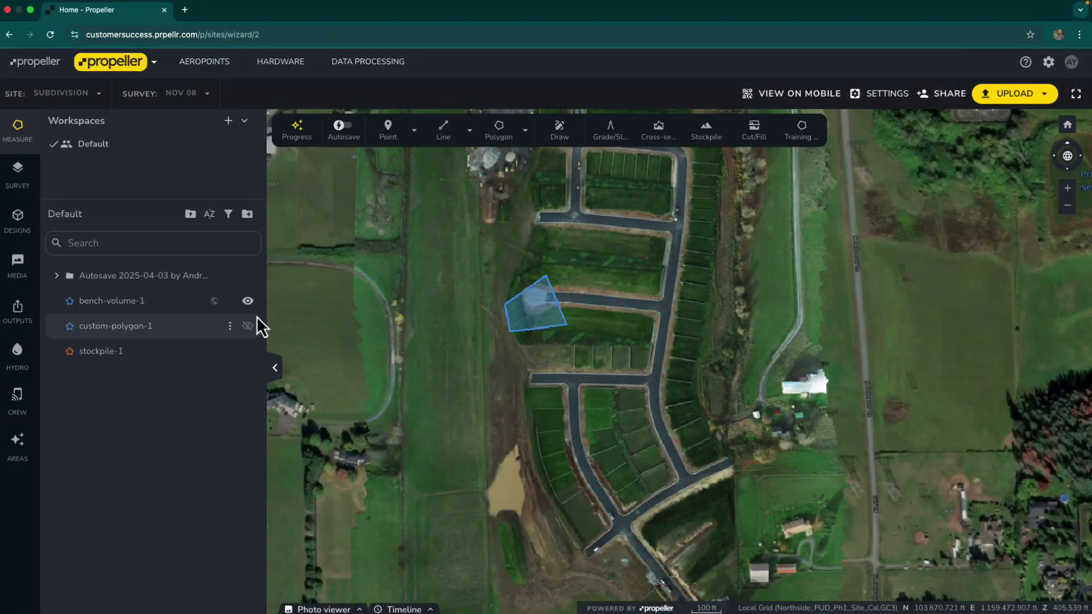
Step: Copy custom-polygon-1 from the Nov 08 survey to the Composite dataset
left_click(232, 327)
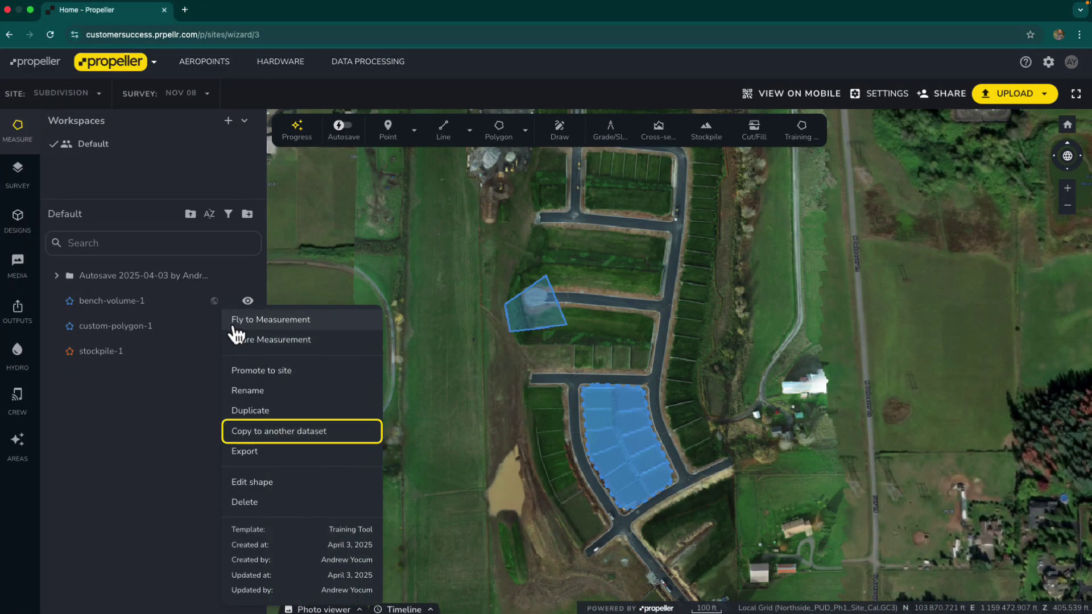
left_click(259, 432)
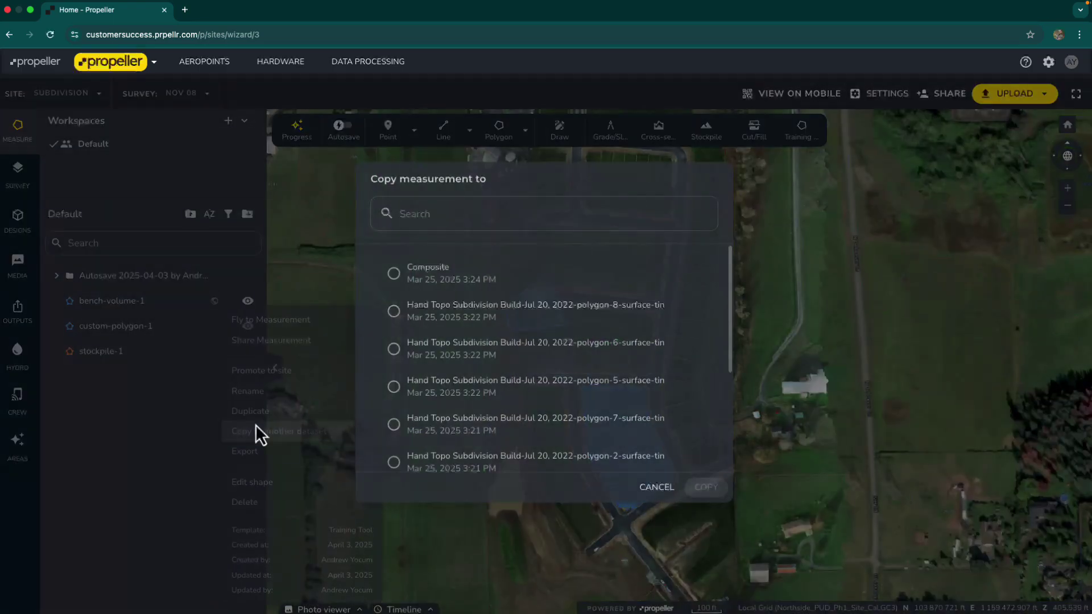
left_click(396, 274)
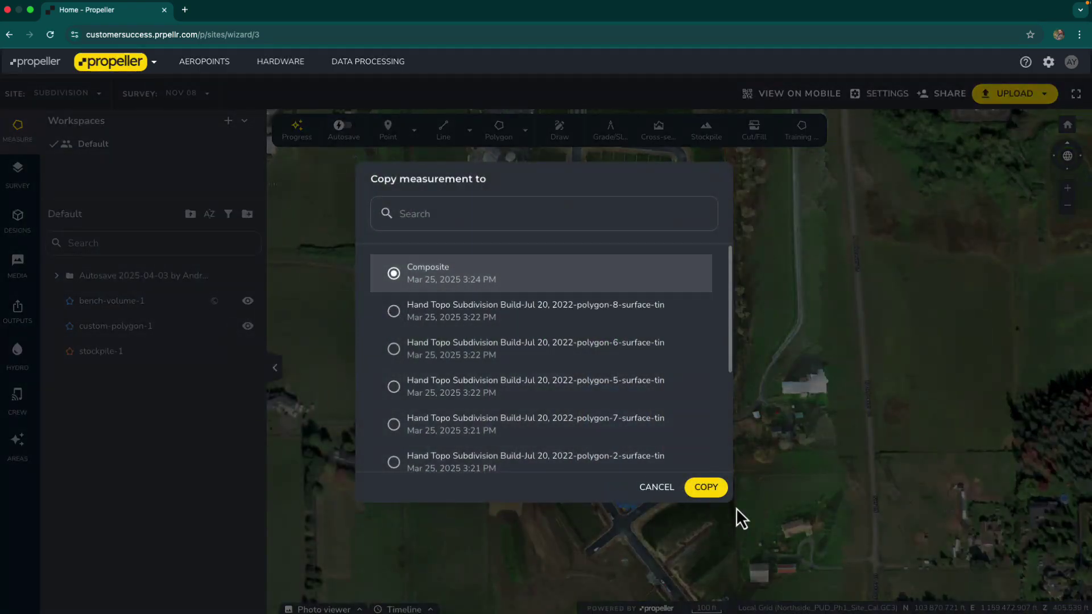
left_click(709, 491)
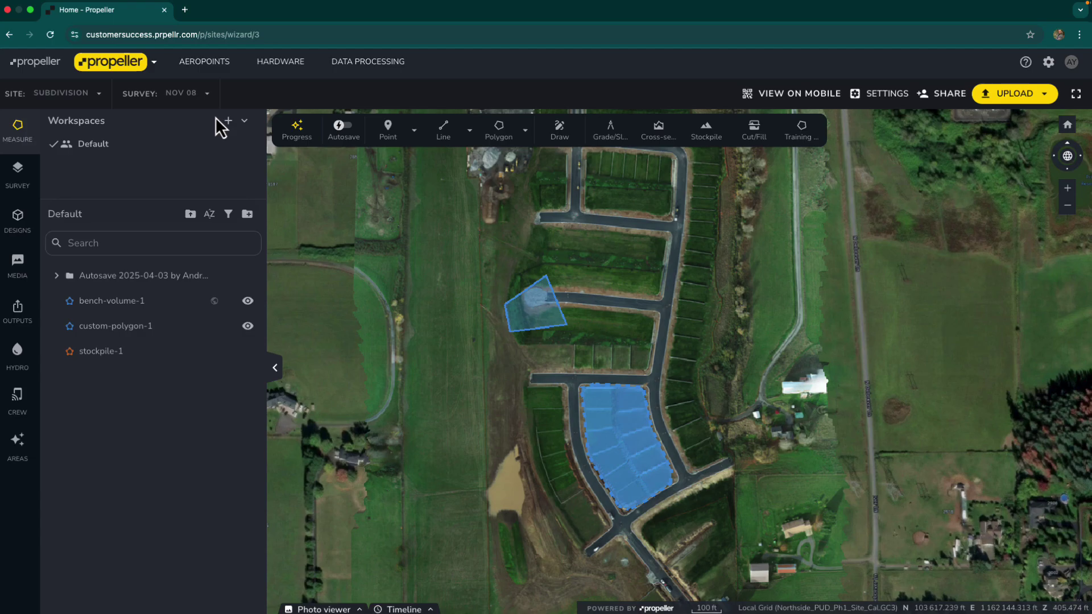
Step: Edit the copied custom-polygon-1 on the Composite survey, extending its north side outward over the road and lots, and save
left_click(169, 98)
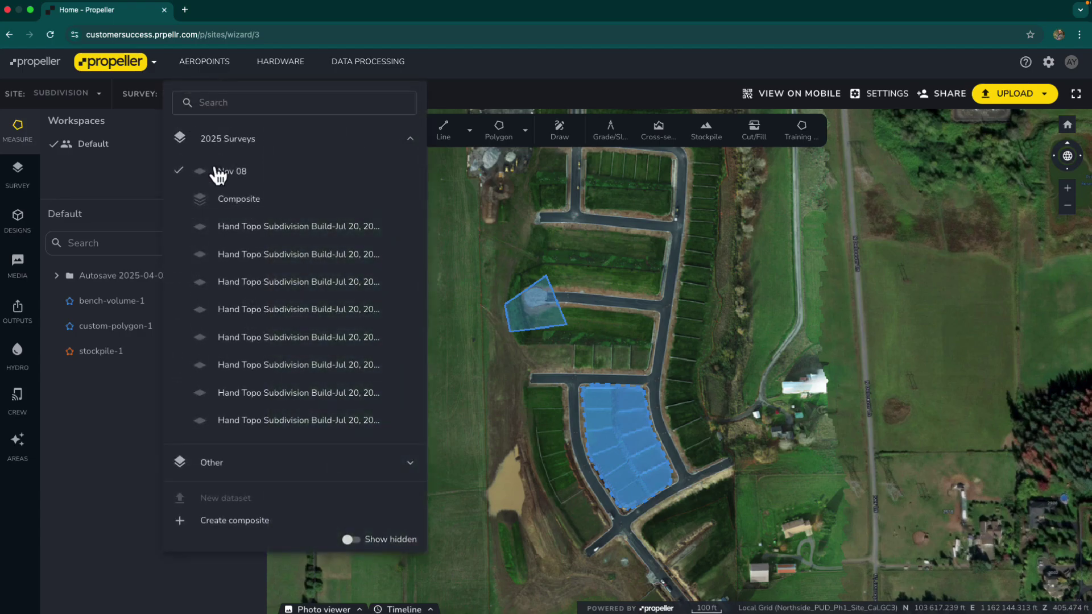
left_click(242, 200)
left_click(230, 327)
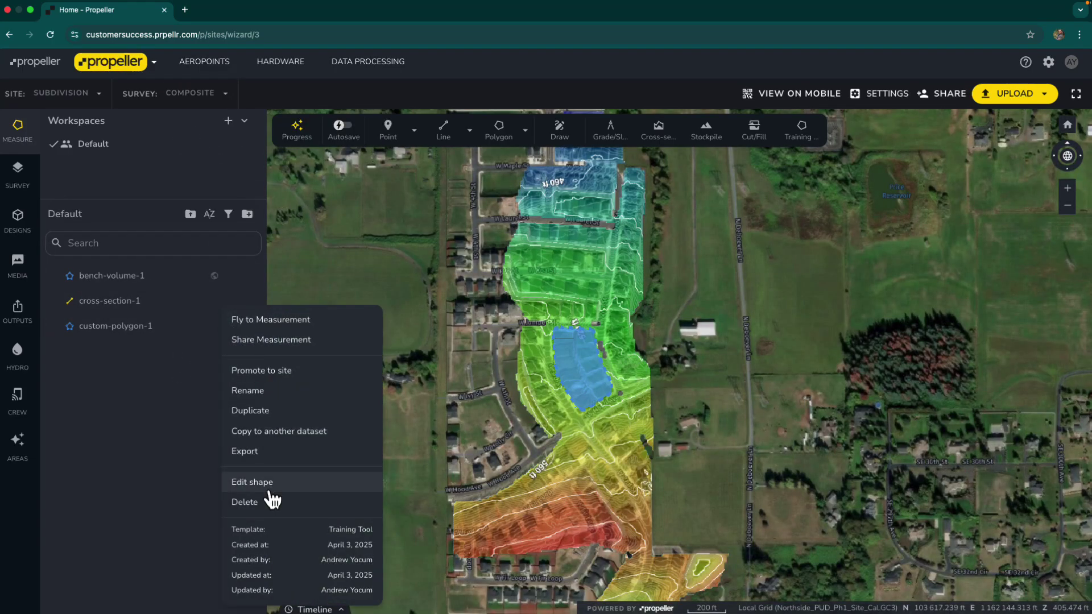
left_click(272, 484)
left_click_drag(572, 302, 595, 288)
left_click(1056, 366)
key("Escape")
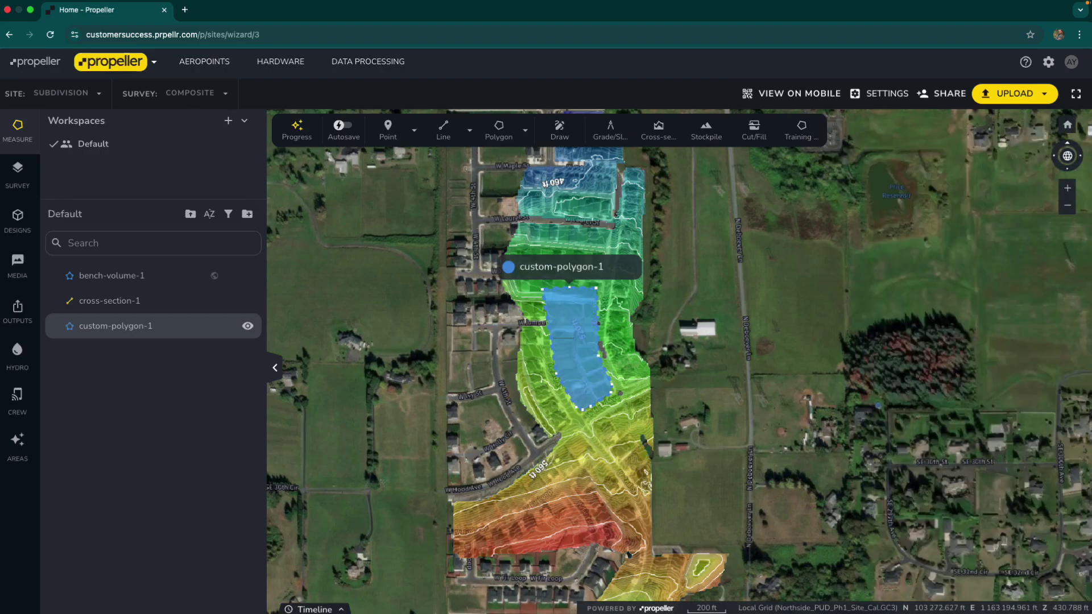
Step: Switch to the Nov 08 survey and display bench-volume-1, custom-polygon-1, Fill stockpile, Road cross-section and Site Progress
left_click(183, 91)
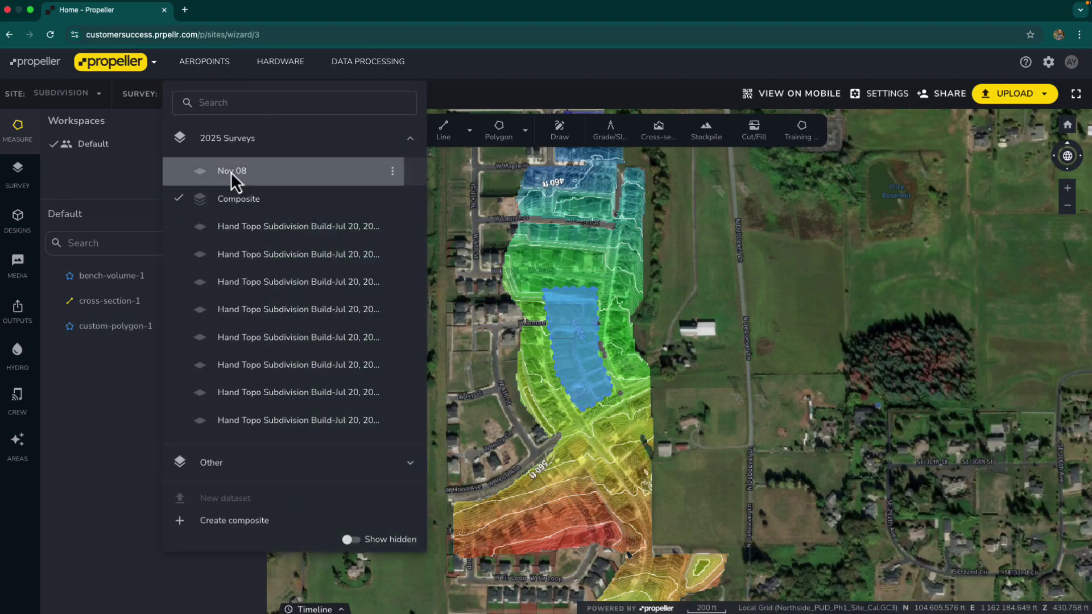
left_click(231, 170)
mouse_move(254, 339)
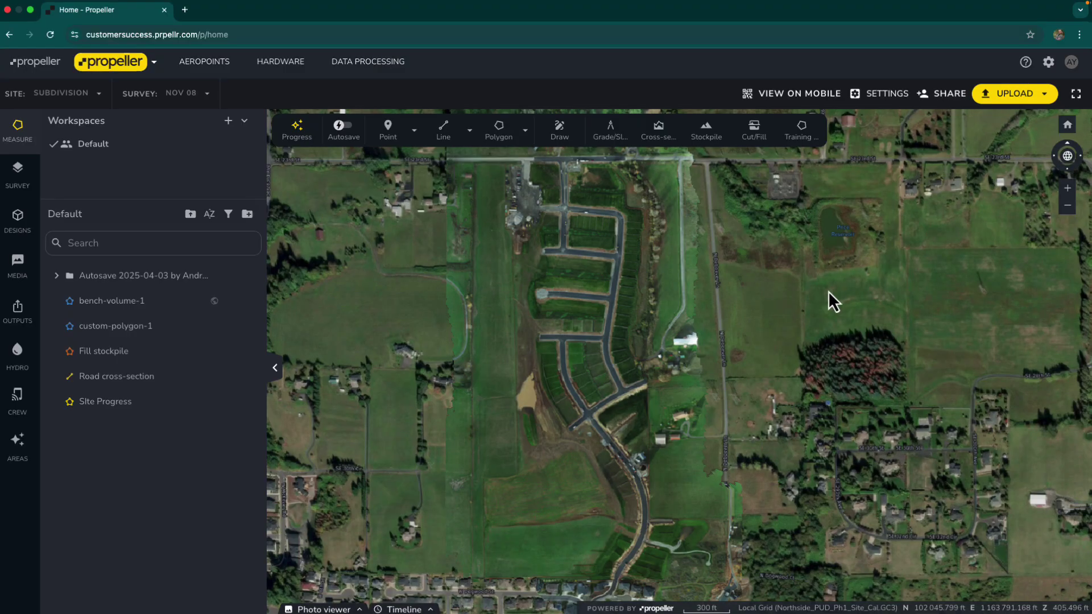
left_click(247, 301)
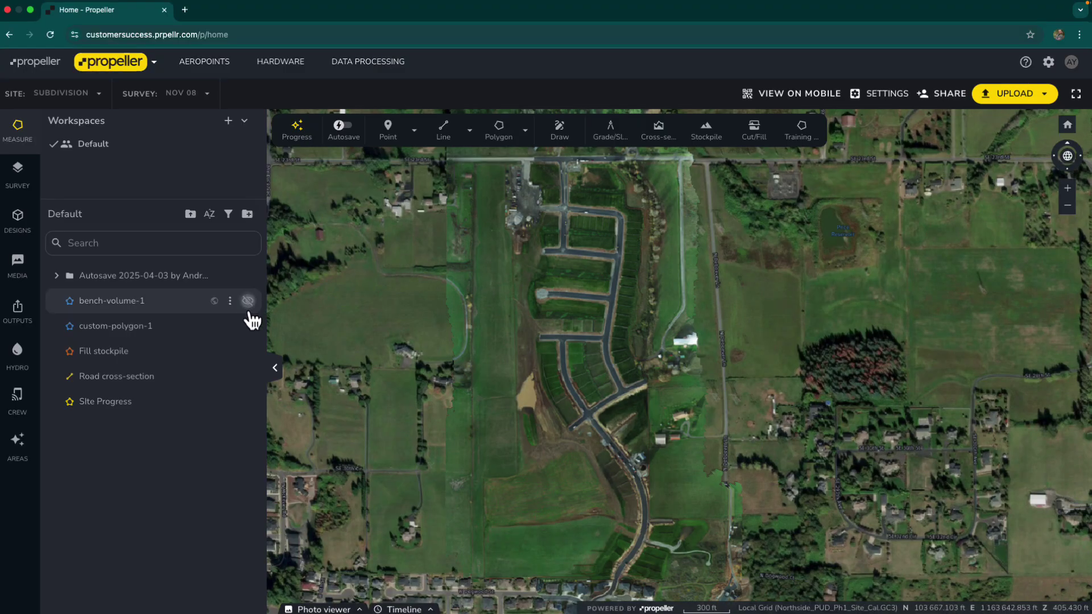
left_click(247, 326)
left_click(248, 351)
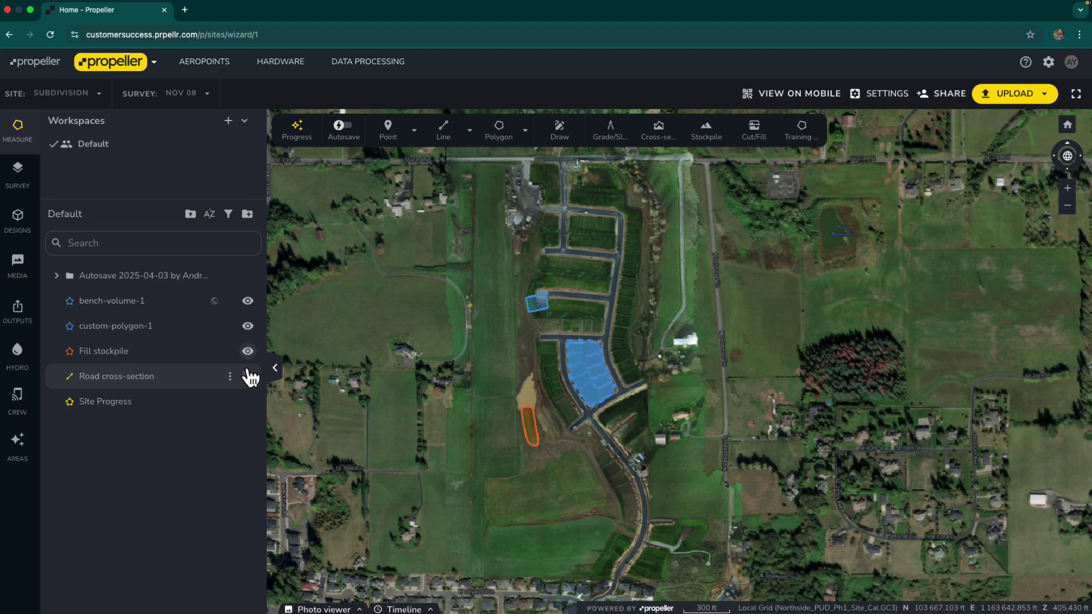
left_click(248, 376)
left_click(248, 402)
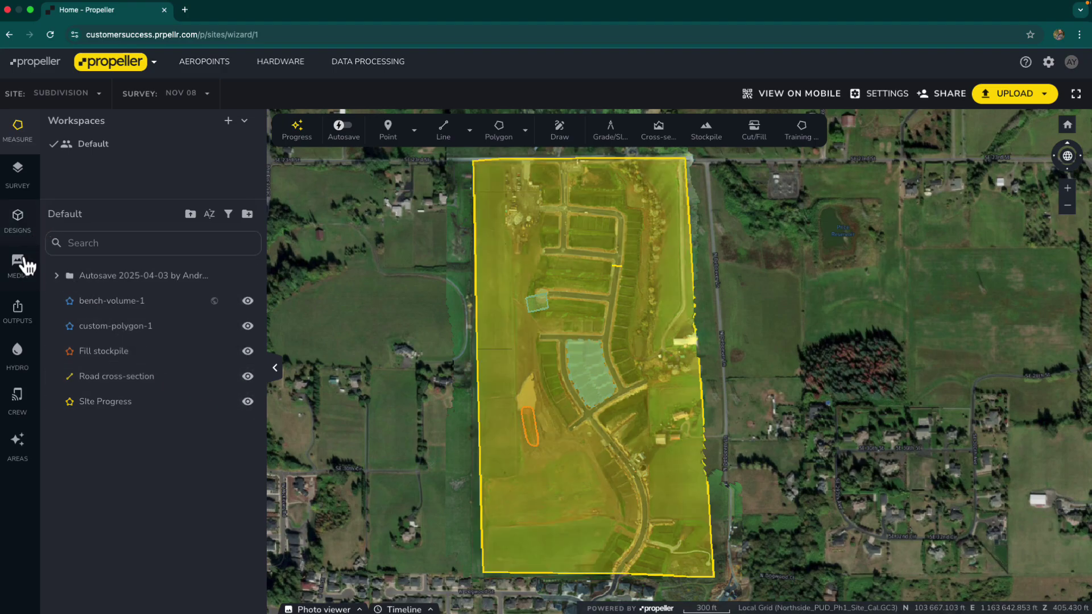
Step: Start a Stockpile and Measurement Report, frame the whole site boundary, and preview the Measurement Report template with its content options
left_click(21, 307)
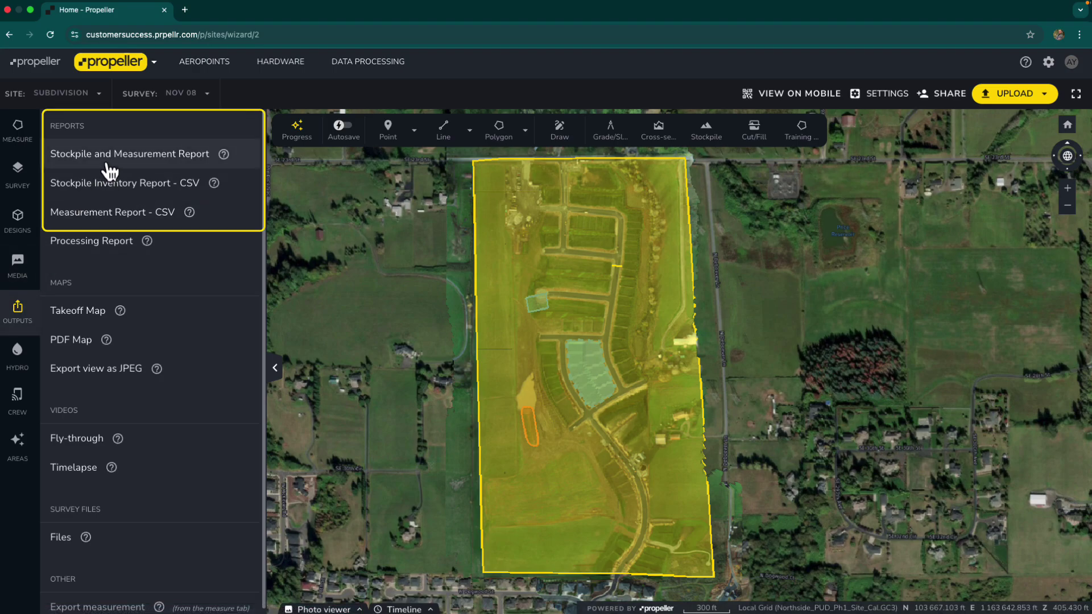
left_click(109, 165)
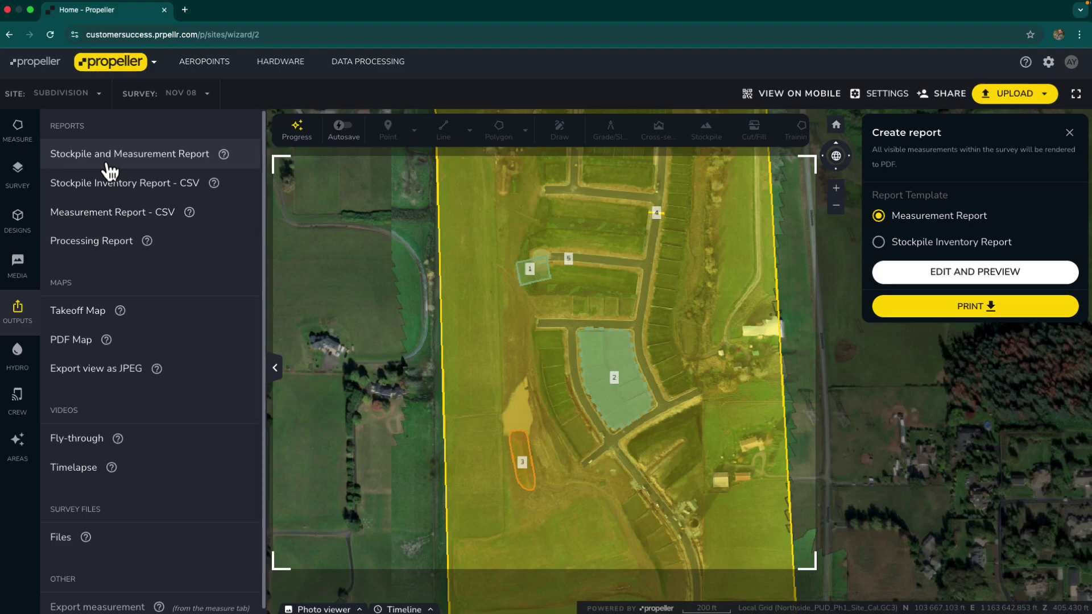
scroll(696, 317, "down", 1)
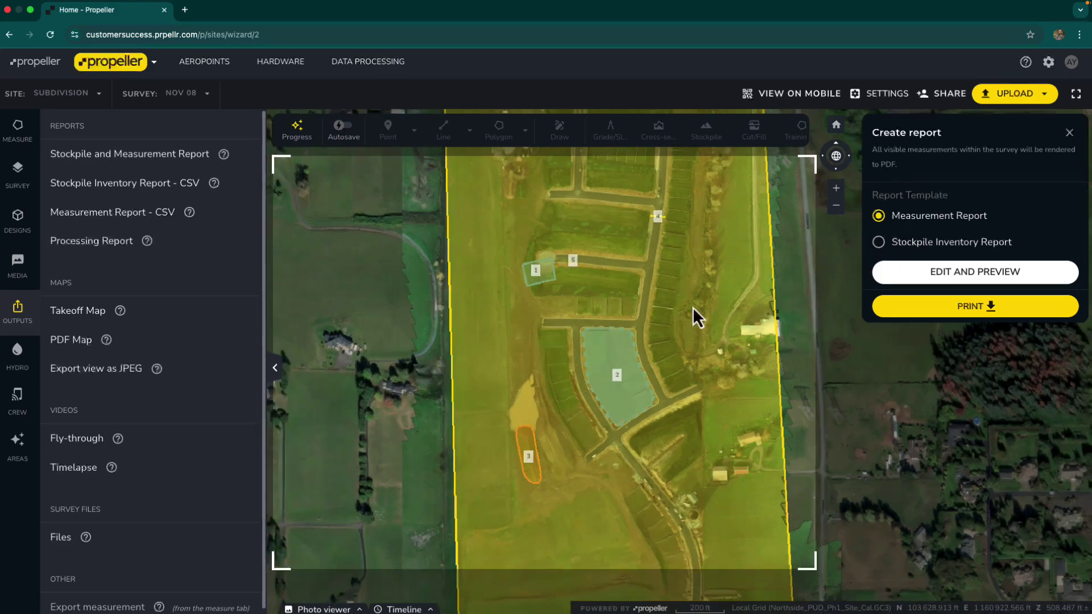
scroll(693, 312, "down", 3)
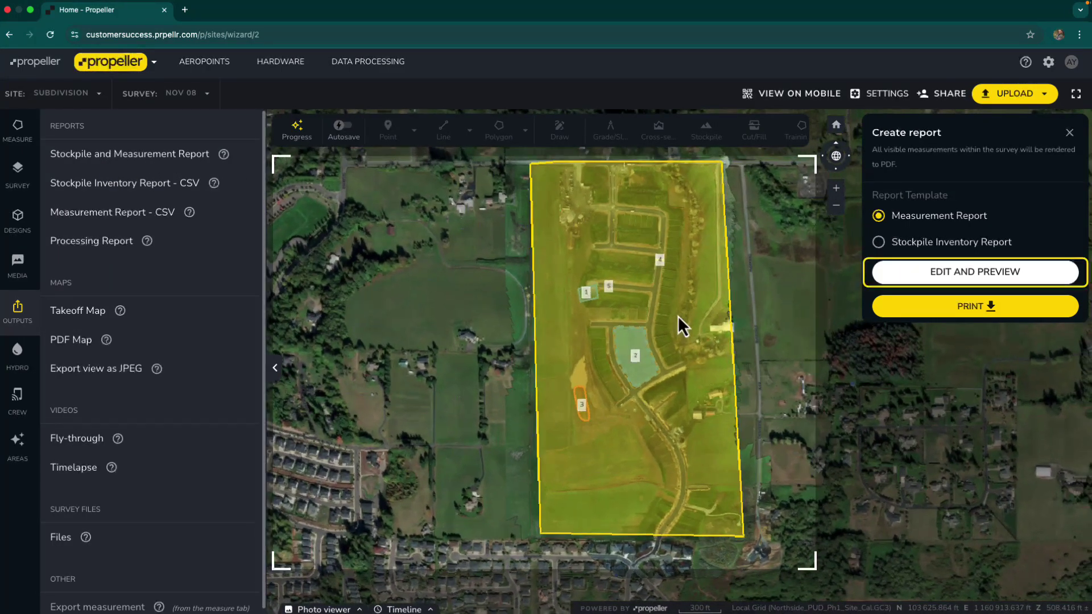
left_click(910, 272)
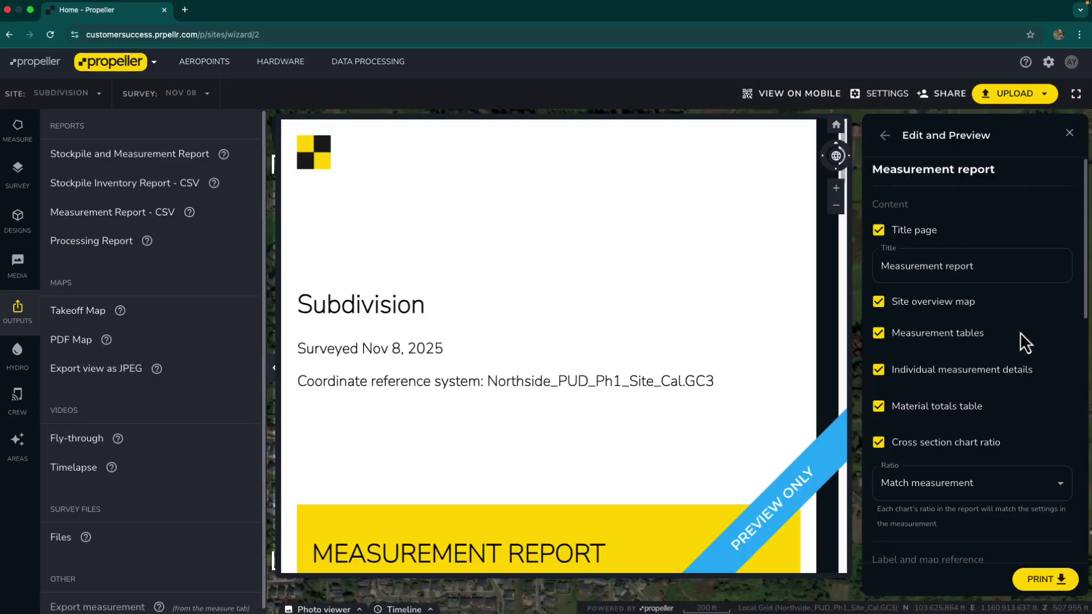
scroll(1019, 332, "down", 8)
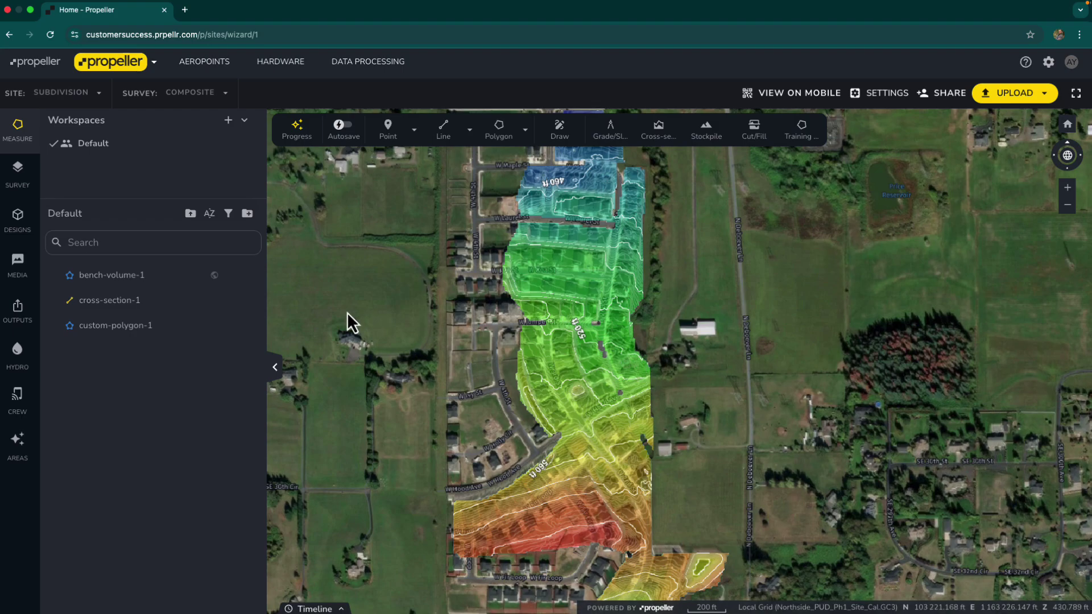
Step: Start exporting custom-polygon-1 from the Composite survey as DEM via Email with a file resolution of 0.175 ft/px
left_click(230, 326)
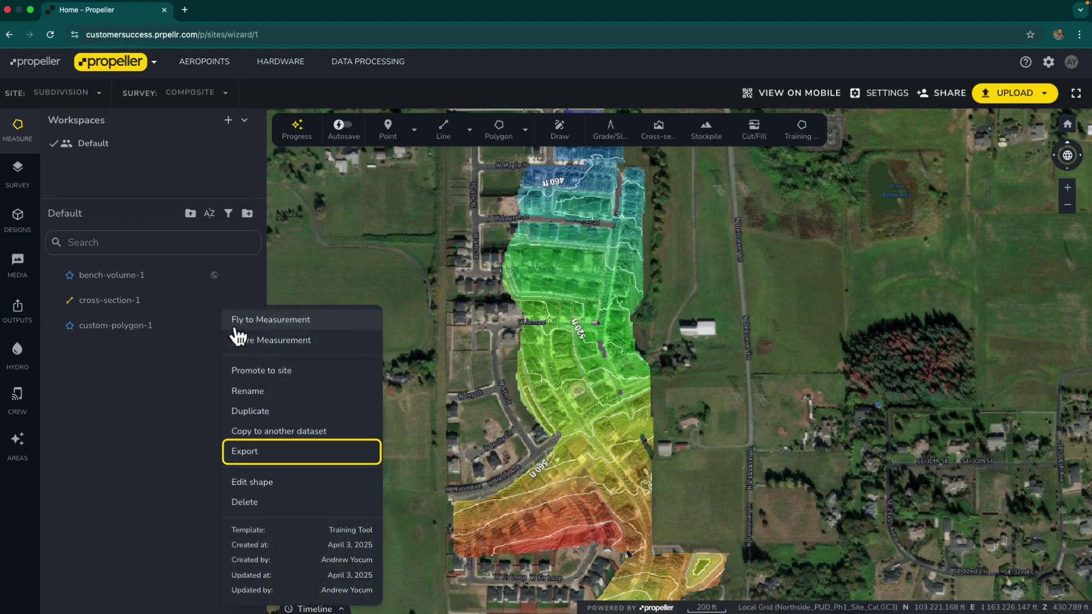
left_click(266, 452)
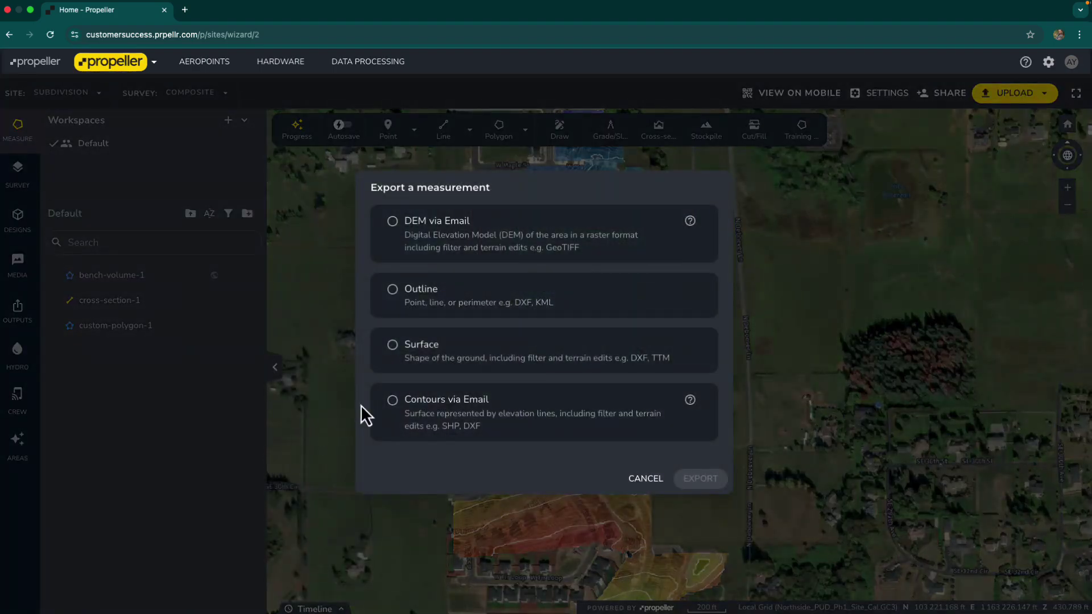
left_click(626, 258)
left_click_drag(499, 295, 509, 286)
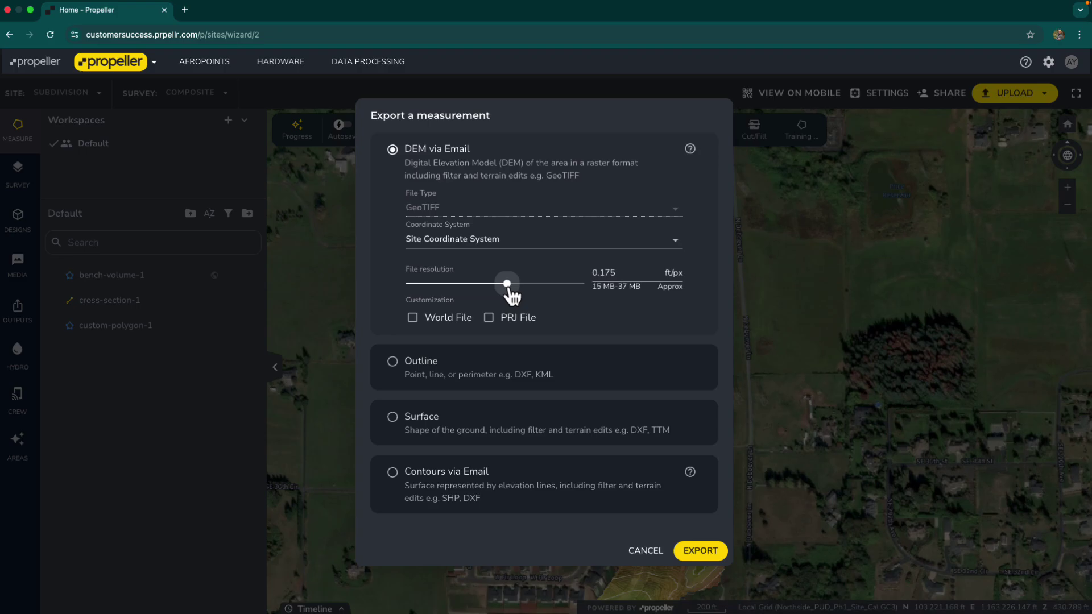
Step: Look through the Outline and Surface export options, choose Contours via Email as DXF, and adjust the contour interval
left_click(595, 370)
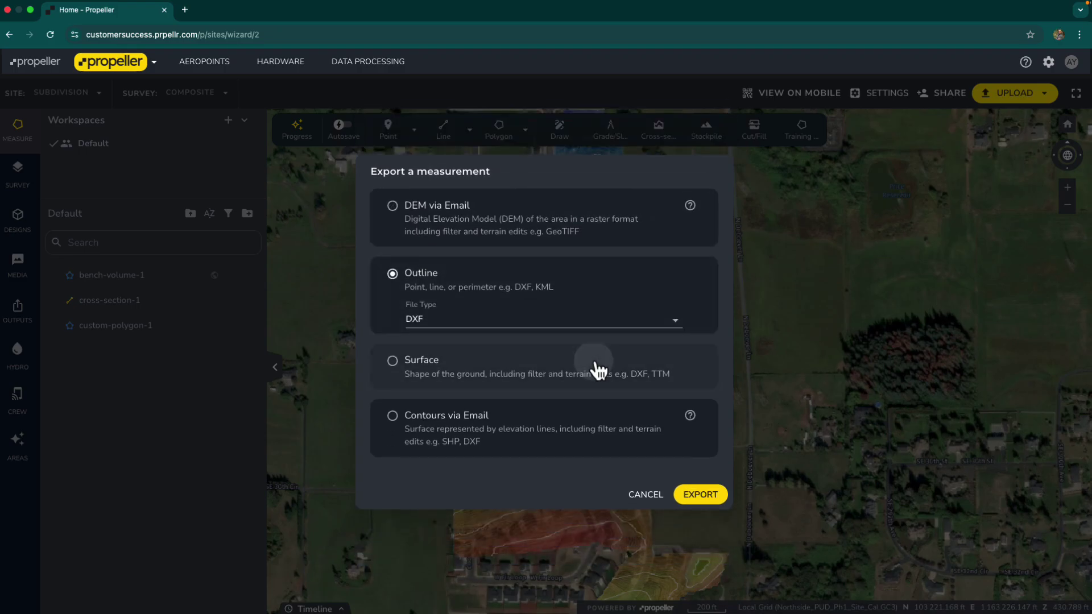
left_click(594, 370)
left_click(605, 415)
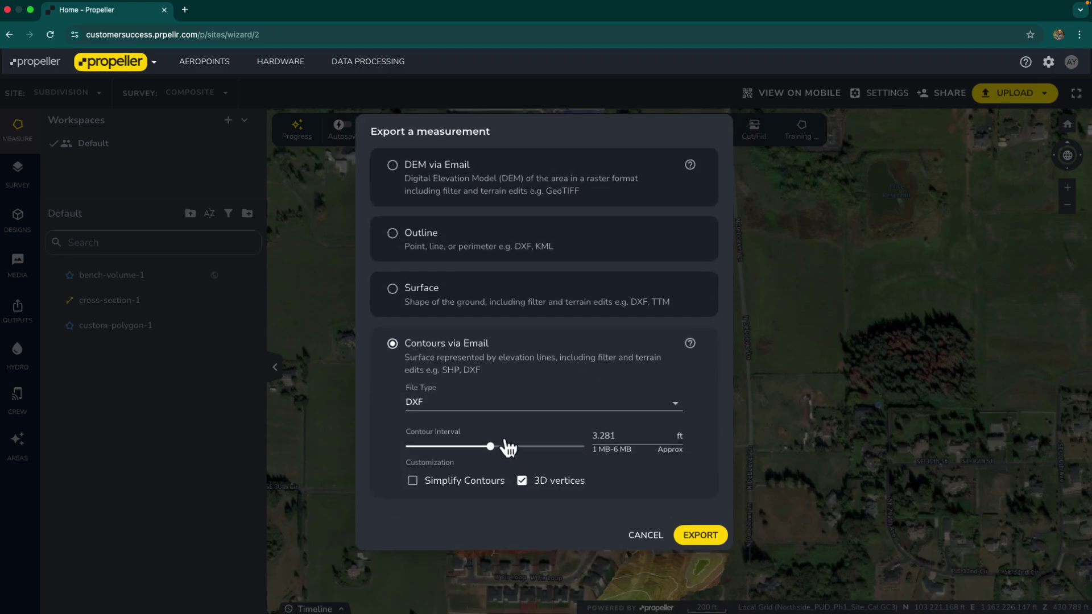
left_click_drag(490, 445, 532, 449)
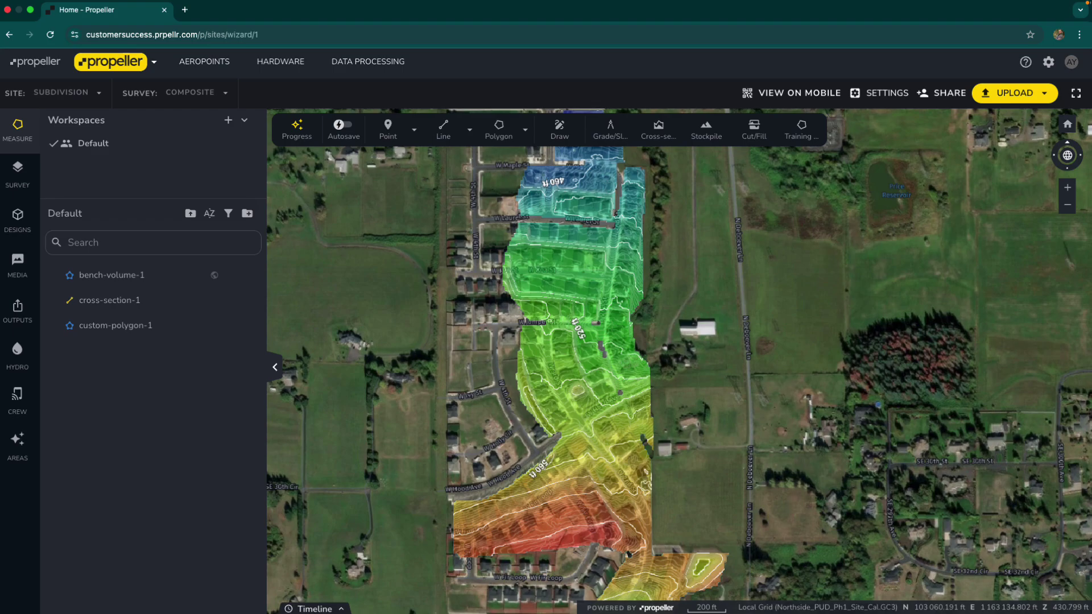
Step: Create a terrain cleanup on the Composite survey by outlining the mound on lot 3510 near W Hood Ave, and save it
left_click(31, 187)
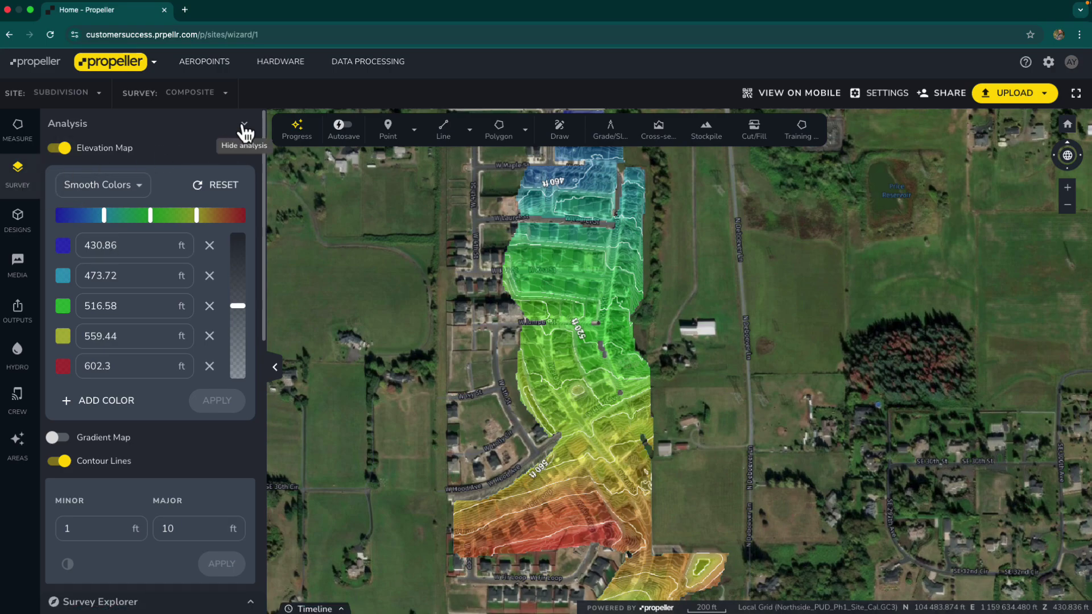
scroll(159, 211, "down", 5)
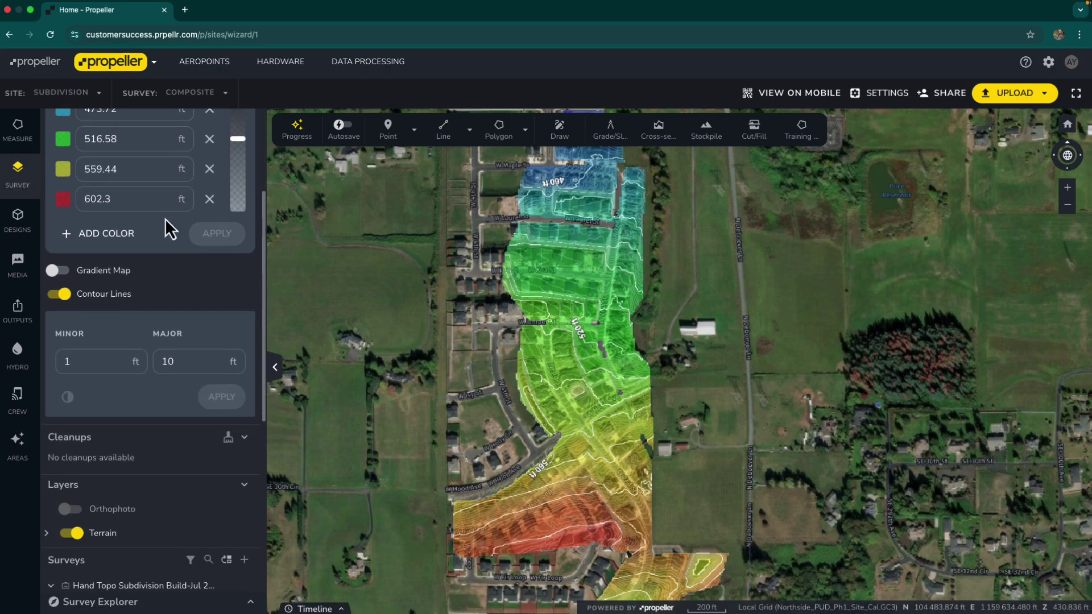
left_click(228, 390)
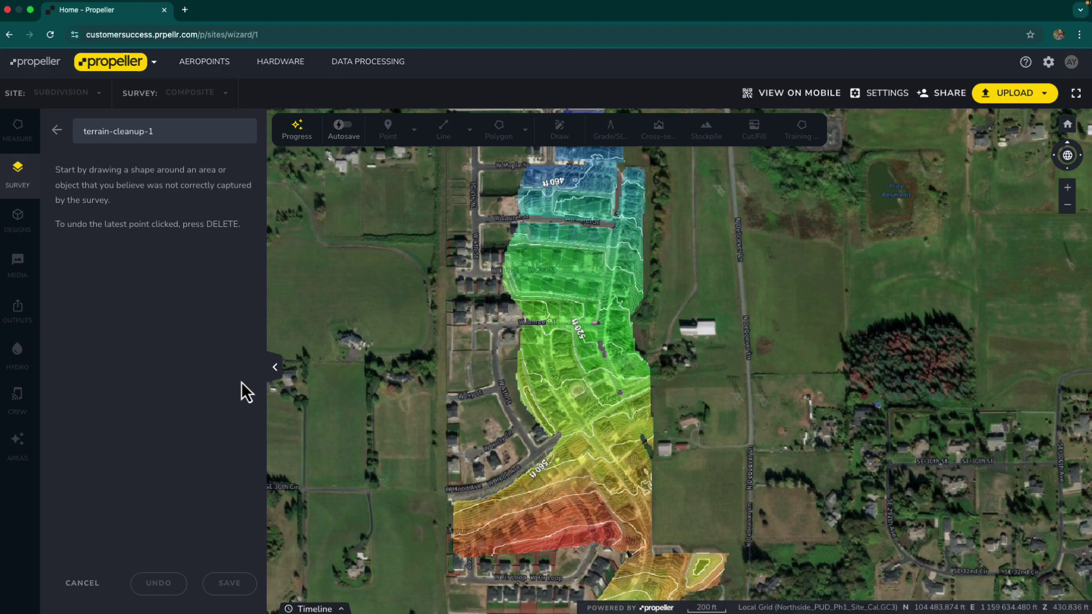
scroll(577, 390, "up", 5)
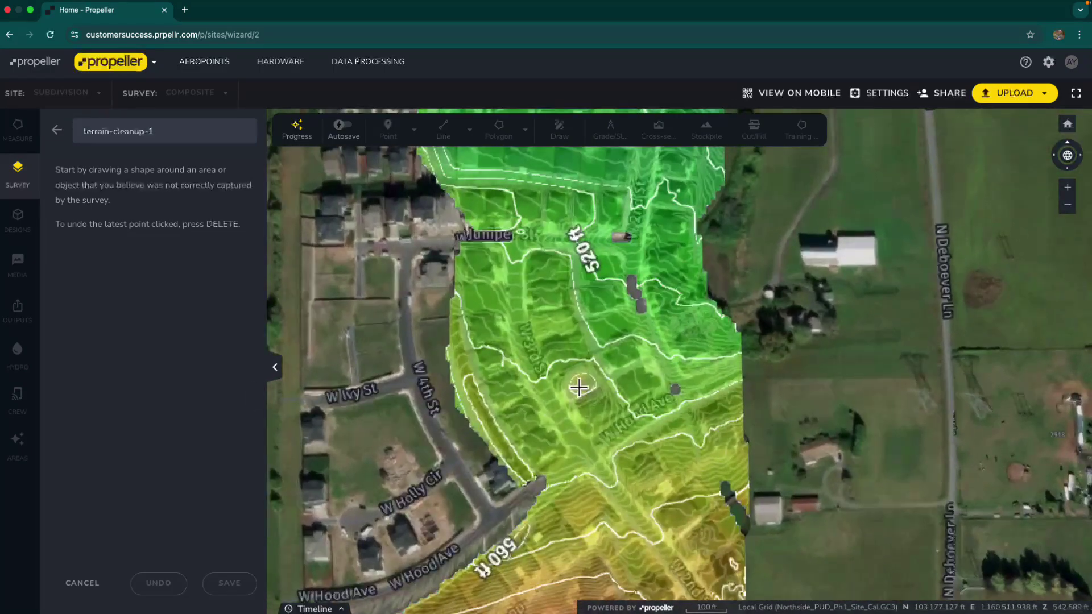
scroll(580, 387, "up", 3)
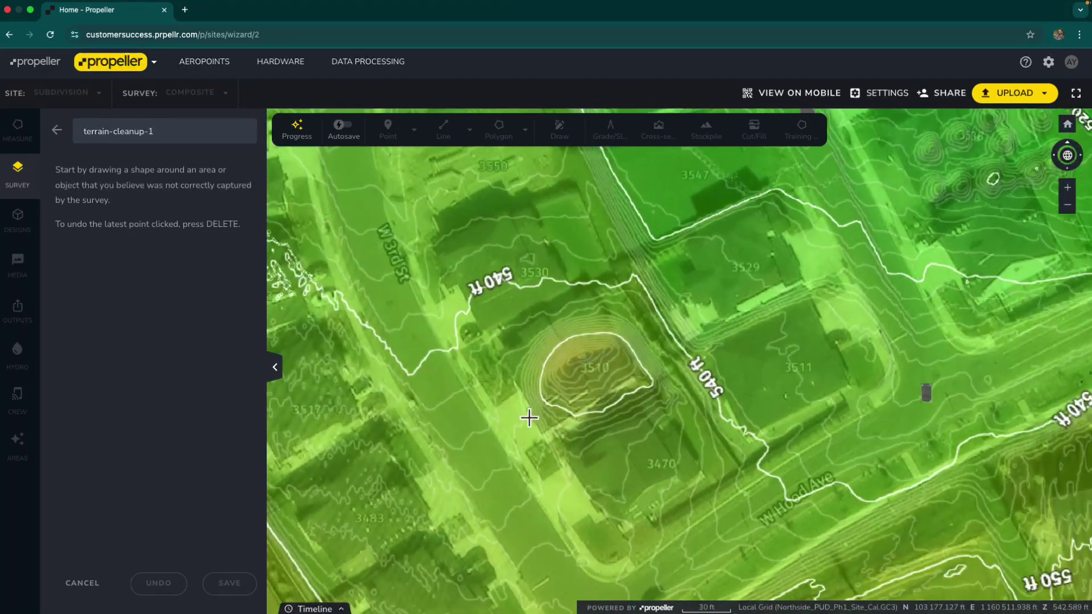
left_click(529, 415)
left_click(520, 373)
left_click(527, 339)
left_click(569, 316)
left_click(607, 314)
left_click(640, 326)
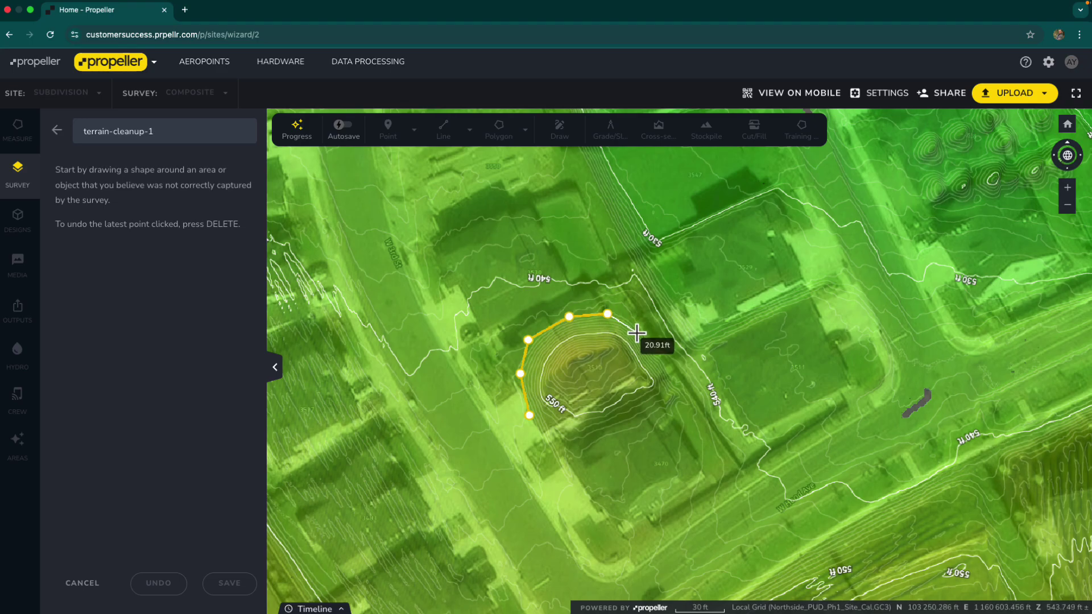
left_click(669, 372)
left_click(682, 395)
left_click(600, 441)
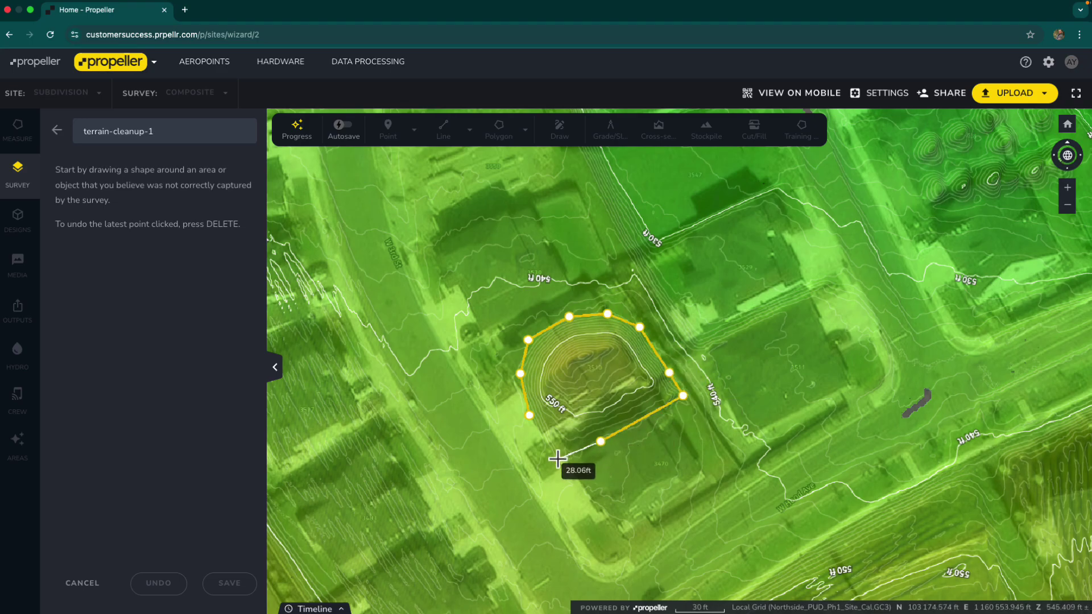
left_click(557, 459)
left_click(532, 437)
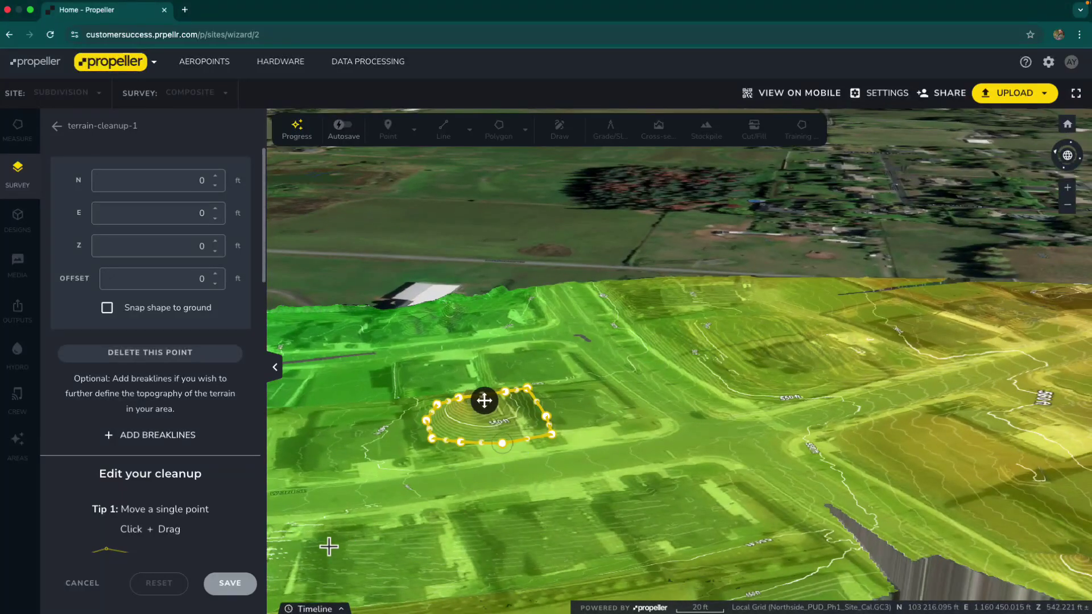
left_click(231, 584)
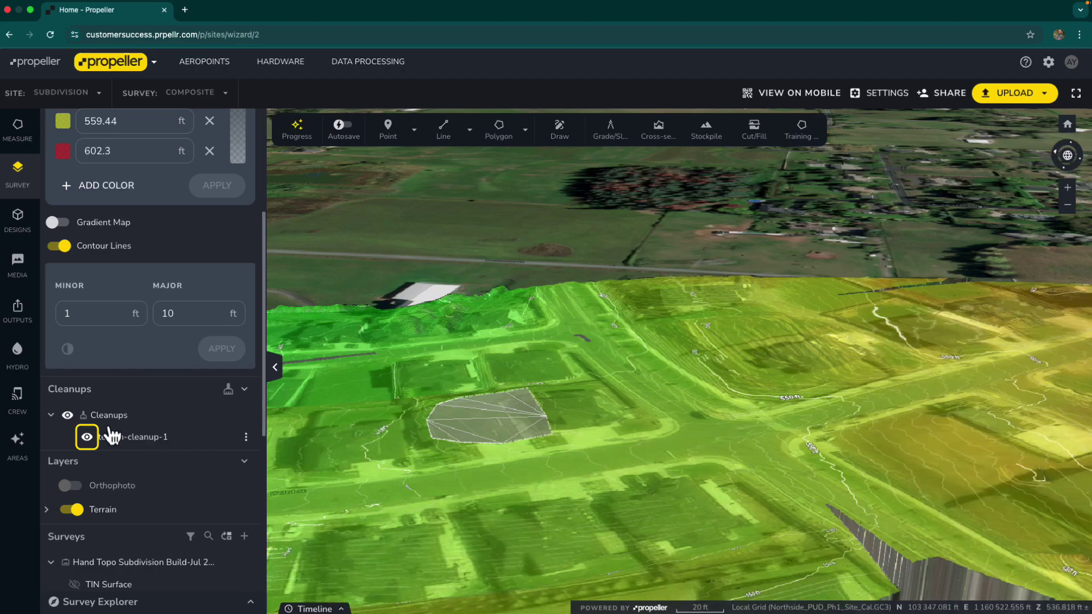
Step: Toggle the visibility of terrain-cleanup-1 off and on again to compare the terrain, and open the cleanup's options
left_click(87, 437)
left_click(87, 437)
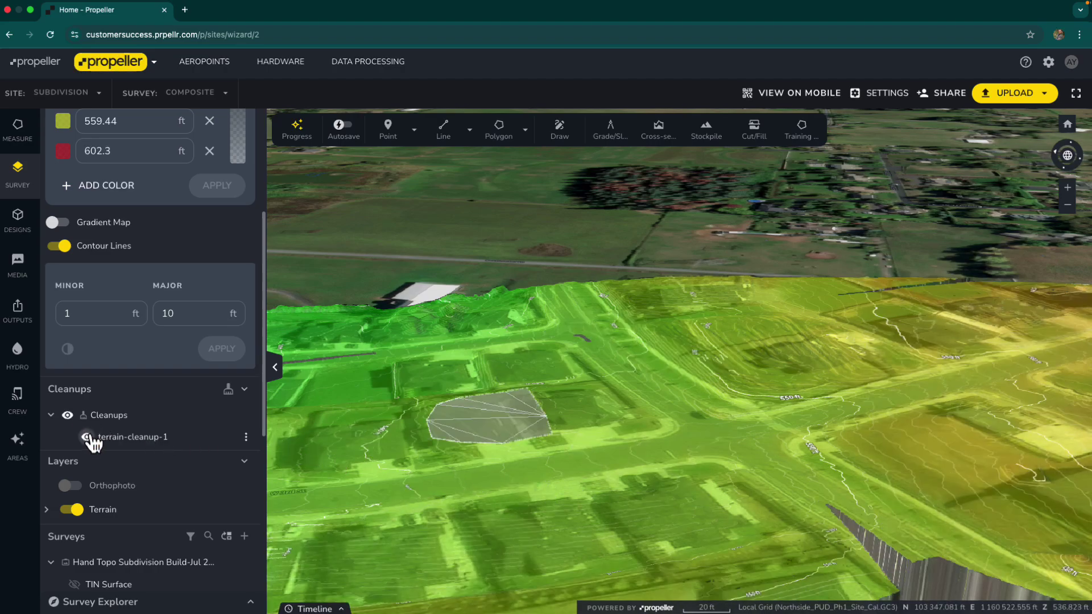
left_click(246, 437)
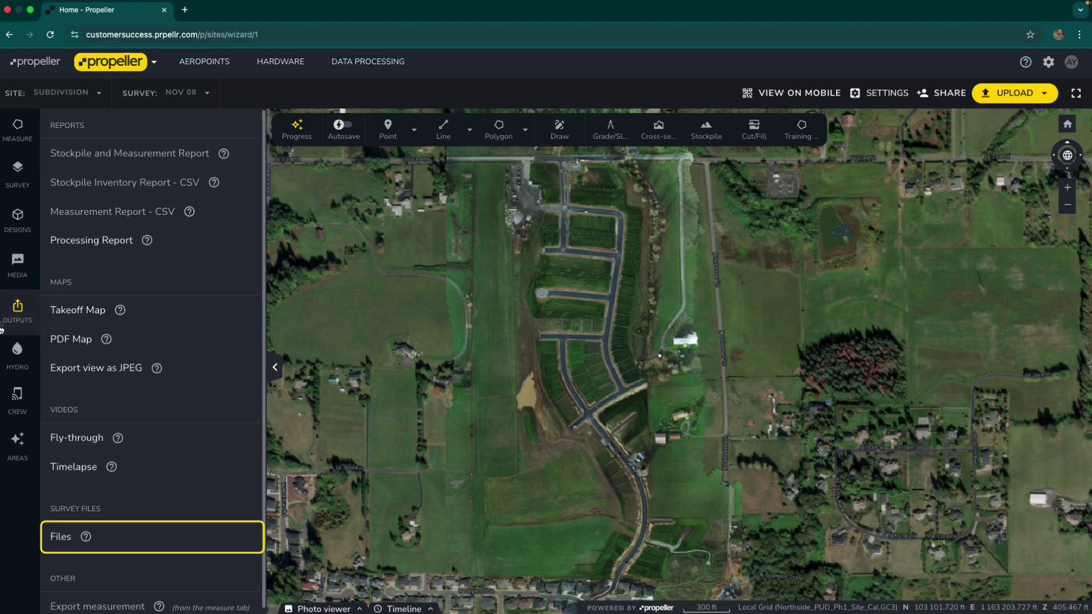
Step: Open the Nov 08 survey's output files, filter them to 3d Model, and check the details of the 80,053-face DXF
left_click(67, 537)
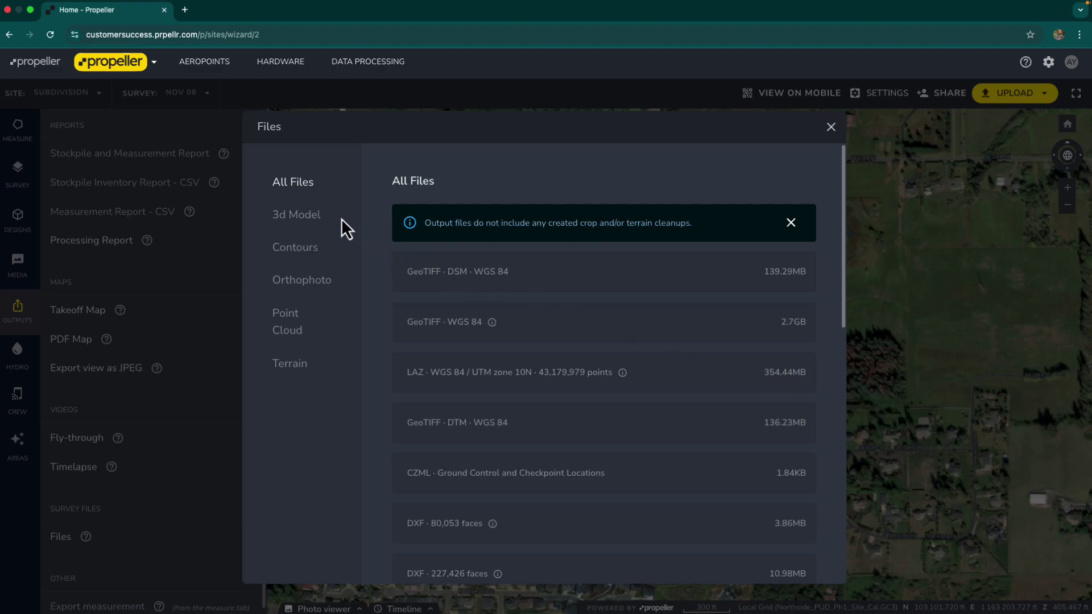
left_click(293, 222)
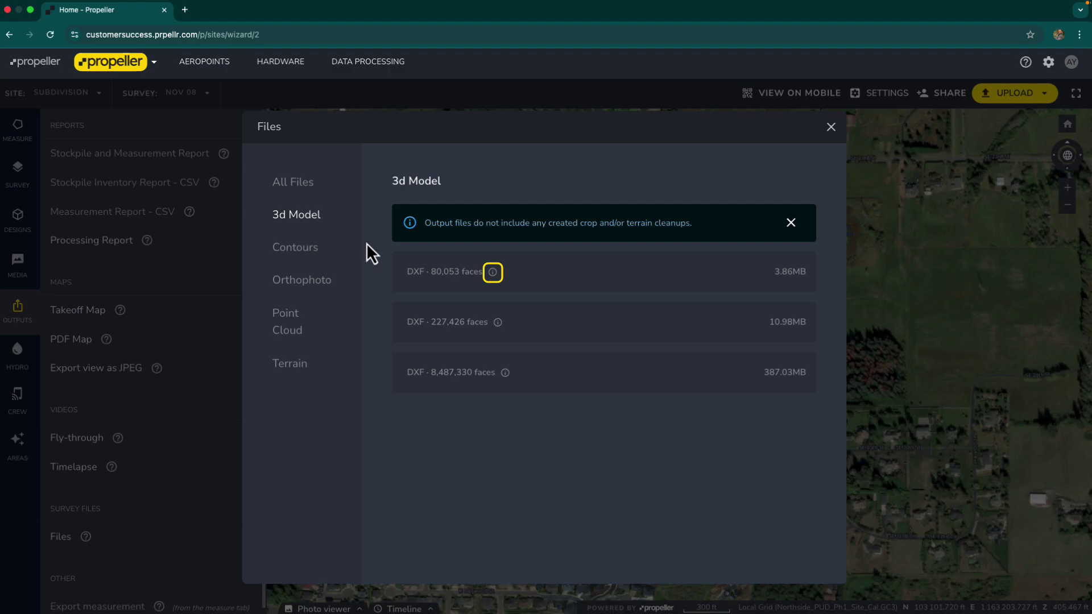
mouse_move(493, 273)
Step: Look at the download and push-to integration options for the 80,053-face DXF, and return to the list of all files
left_click(671, 279)
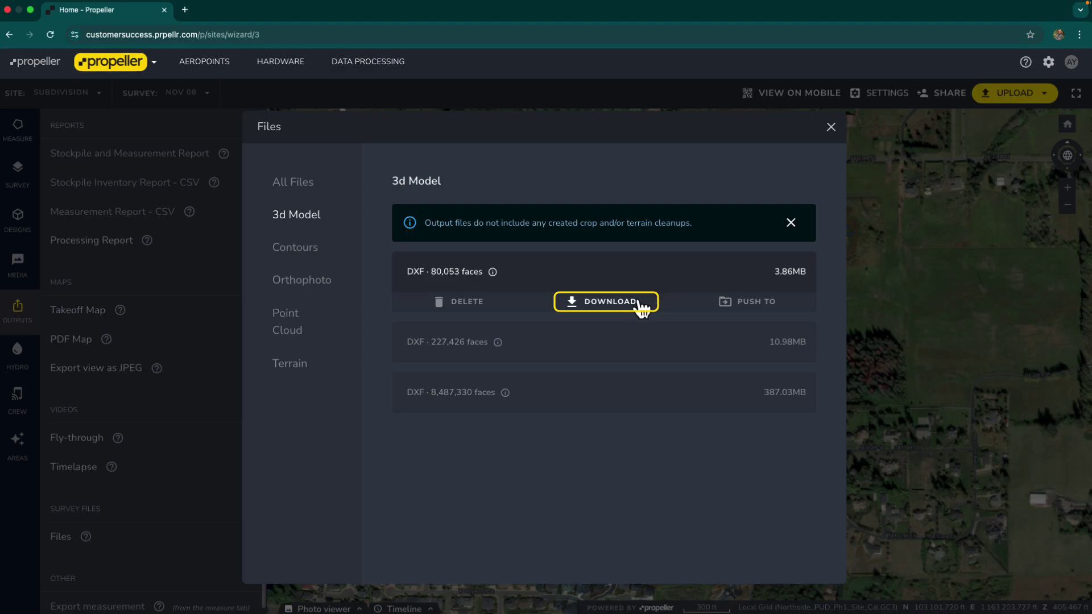
left_click(756, 302)
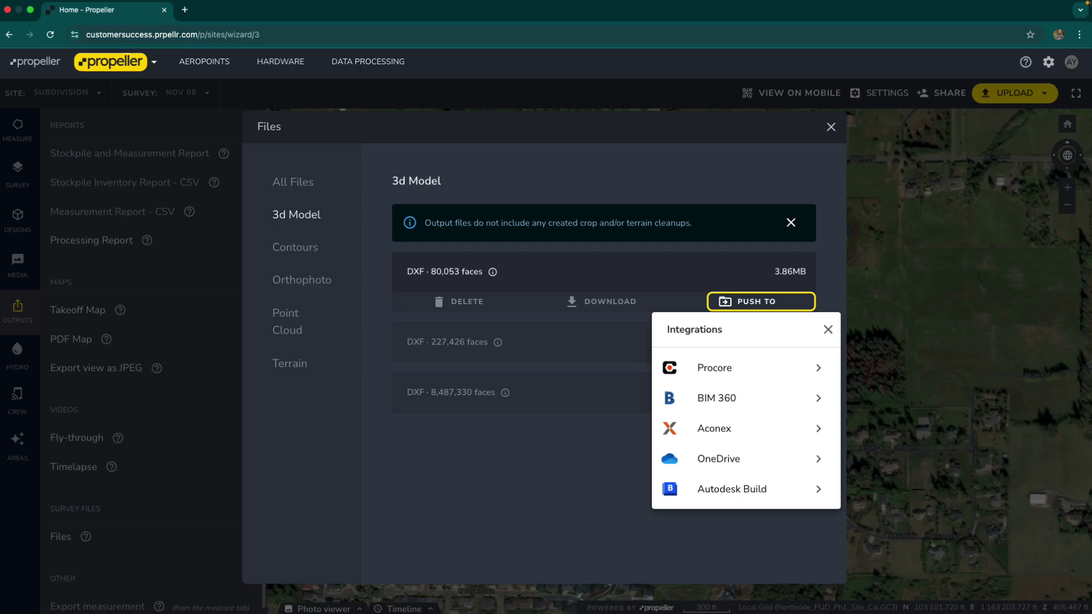
left_click(324, 254)
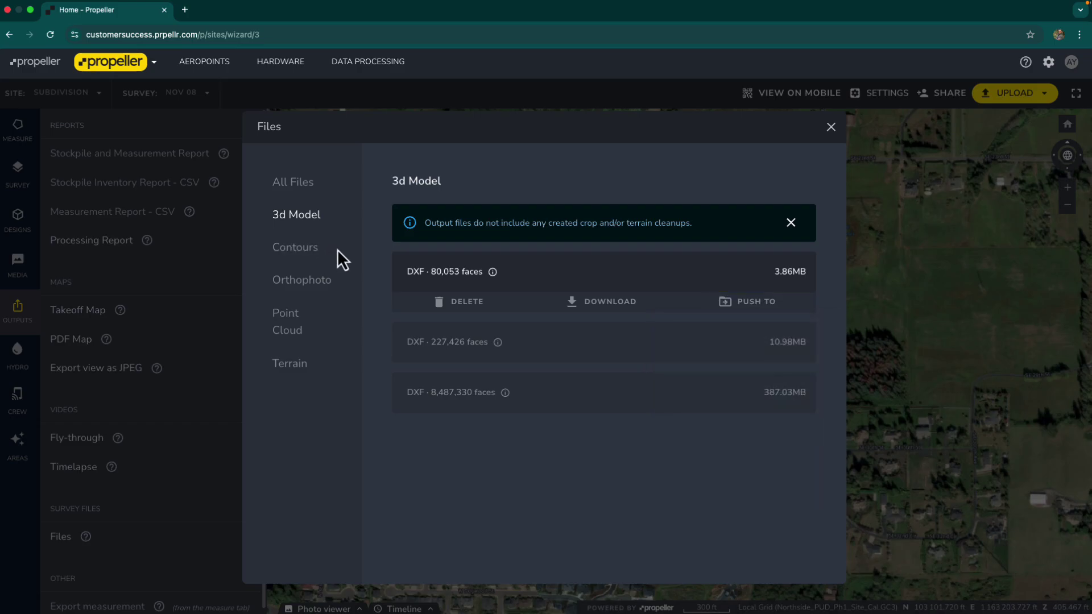
left_click(302, 182)
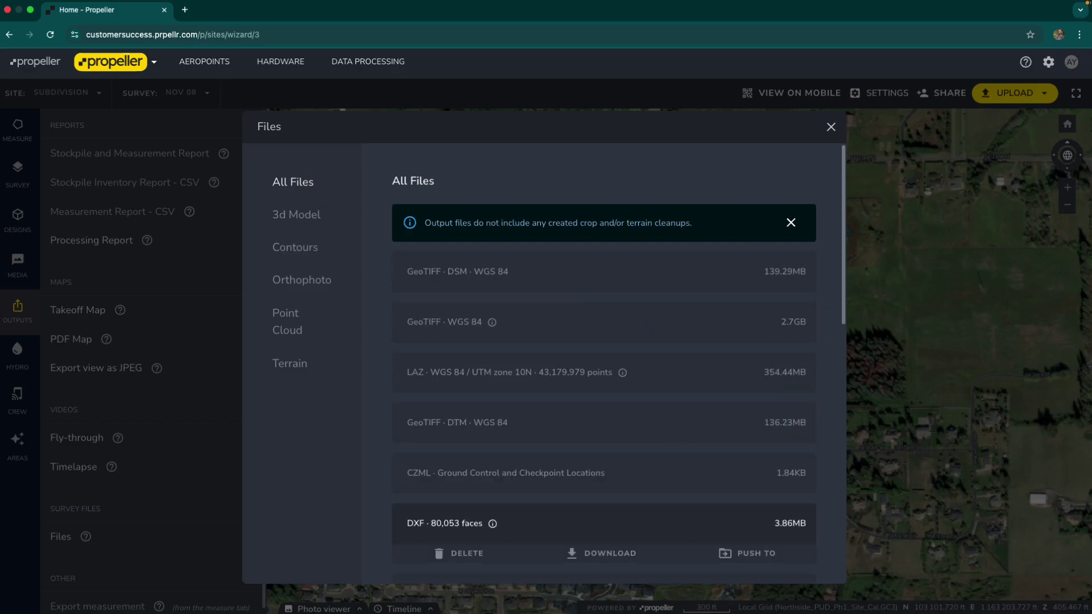